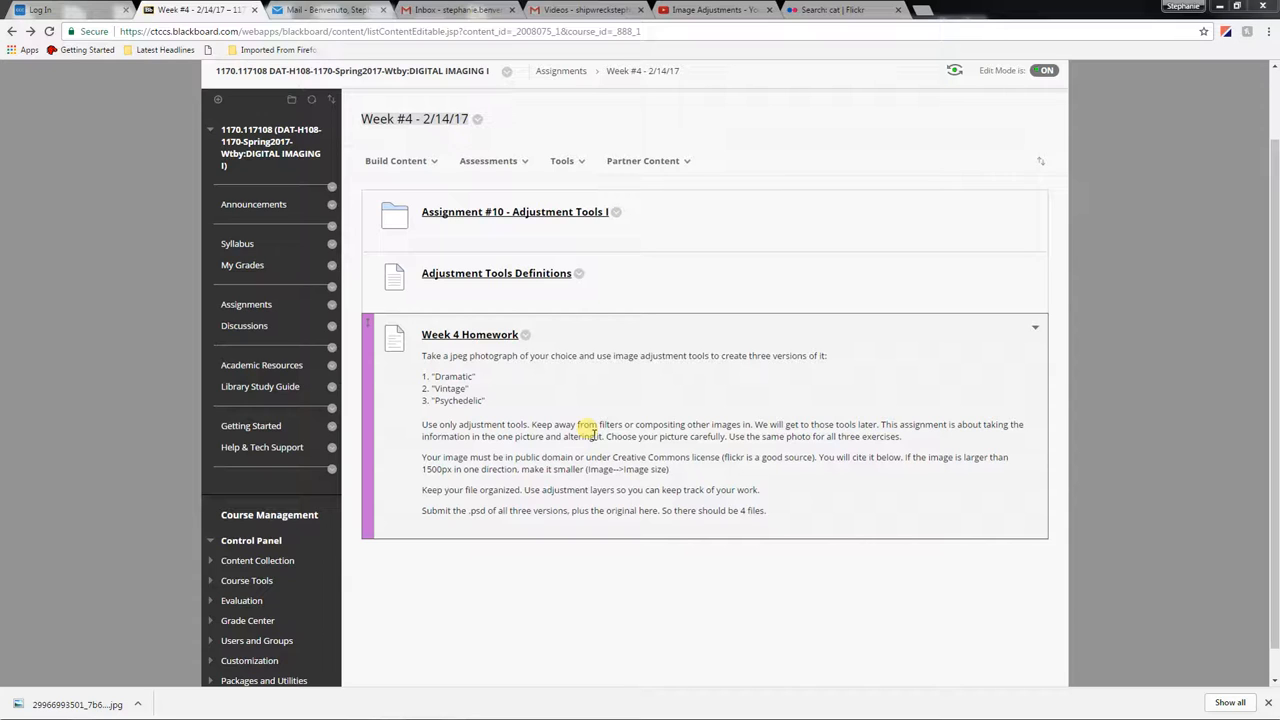
Step: Examine the "Vintage" version requirement in the Week 4 Homework instructions
drag(421, 388, 480, 390)
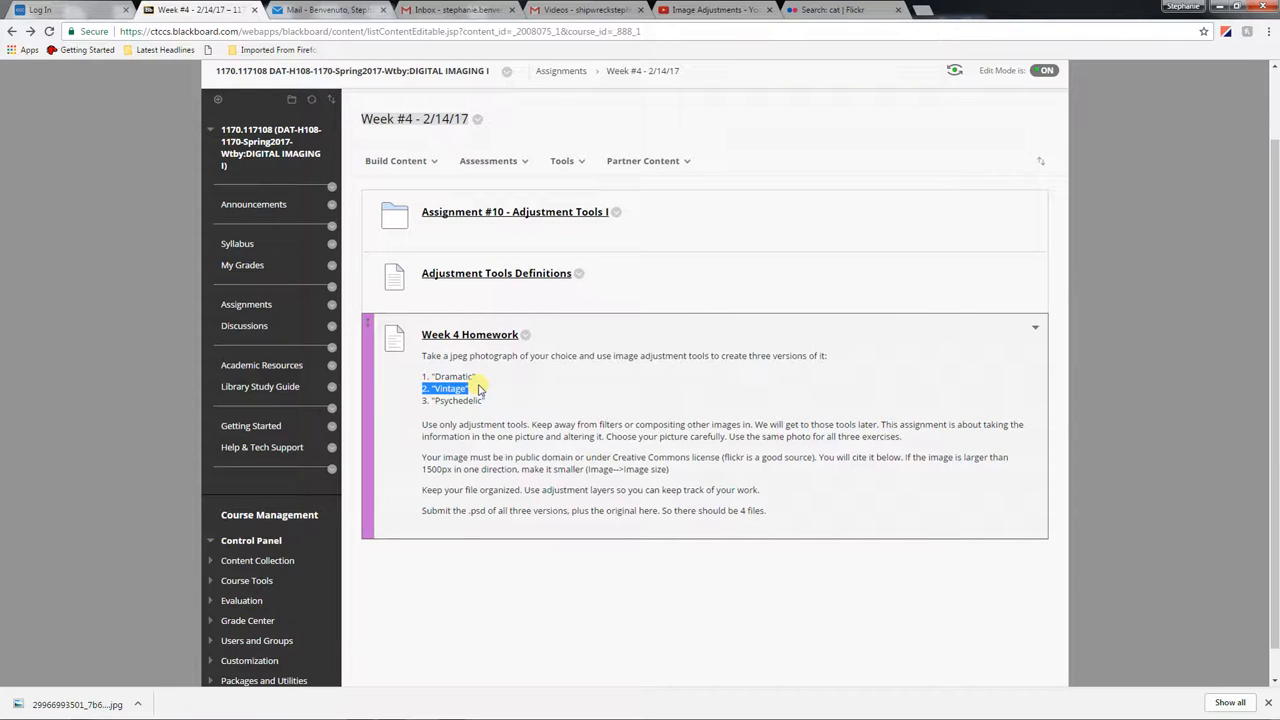
click(757, 373)
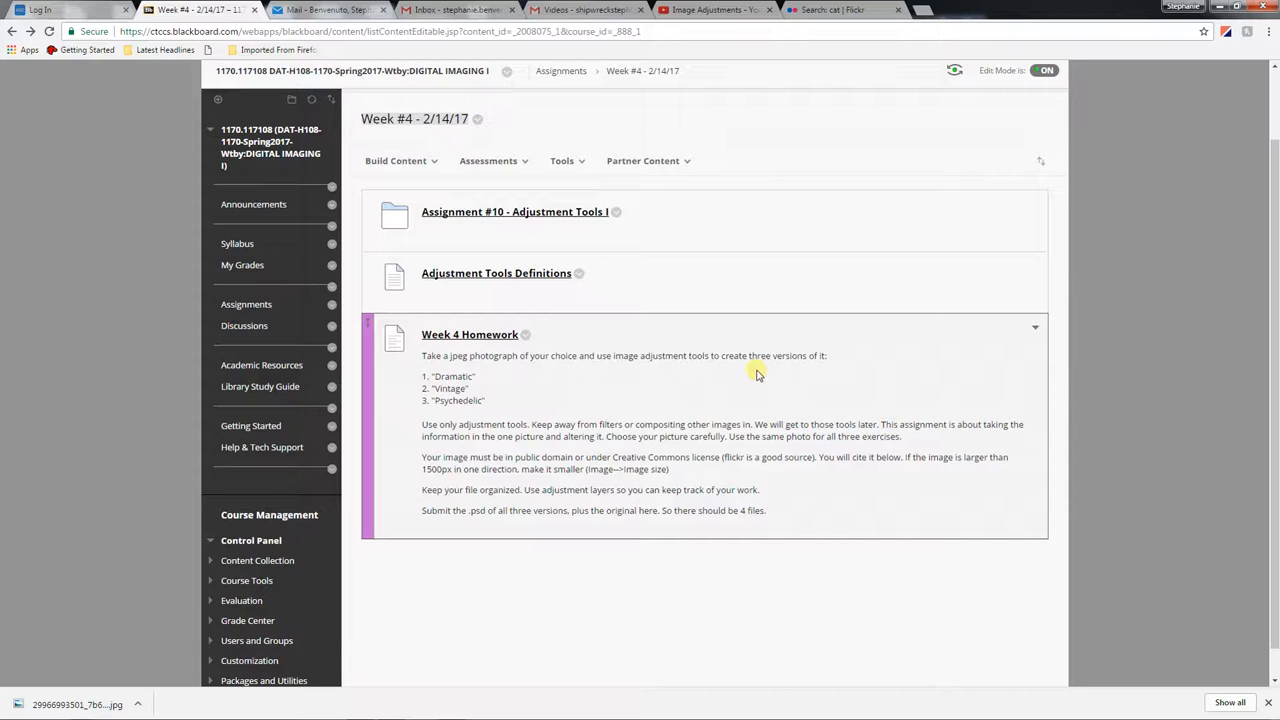
Step: Switch to the Flickr cat search, look through the blue Creative Commons photos and dismiss the sign-up prompt
click(826, 9)
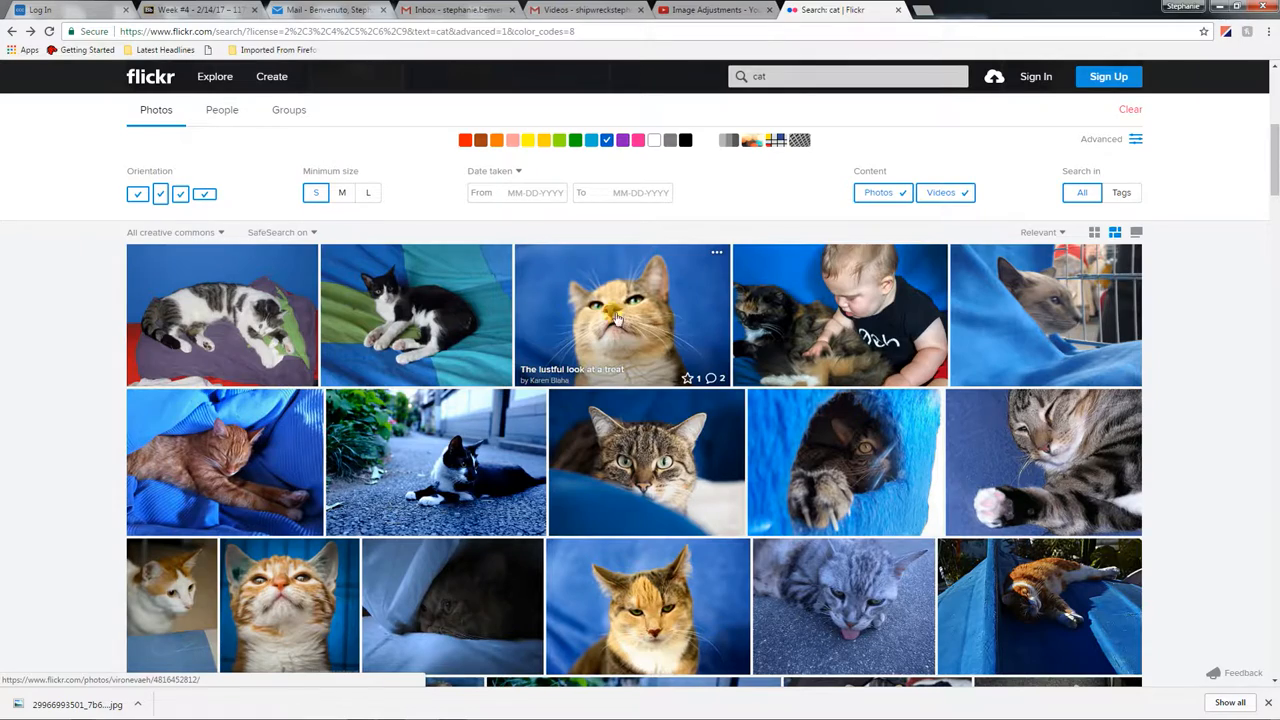
scroll(7, 323, down, 10)
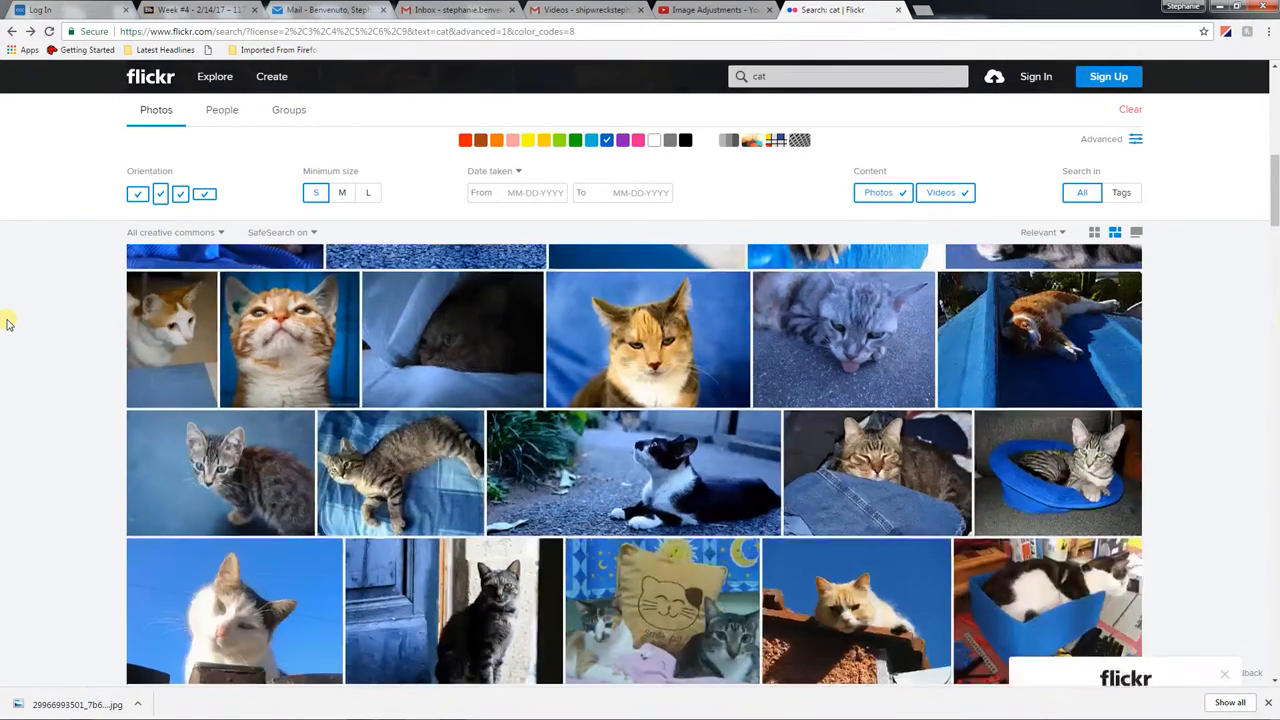
scroll(7, 323, down, 15)
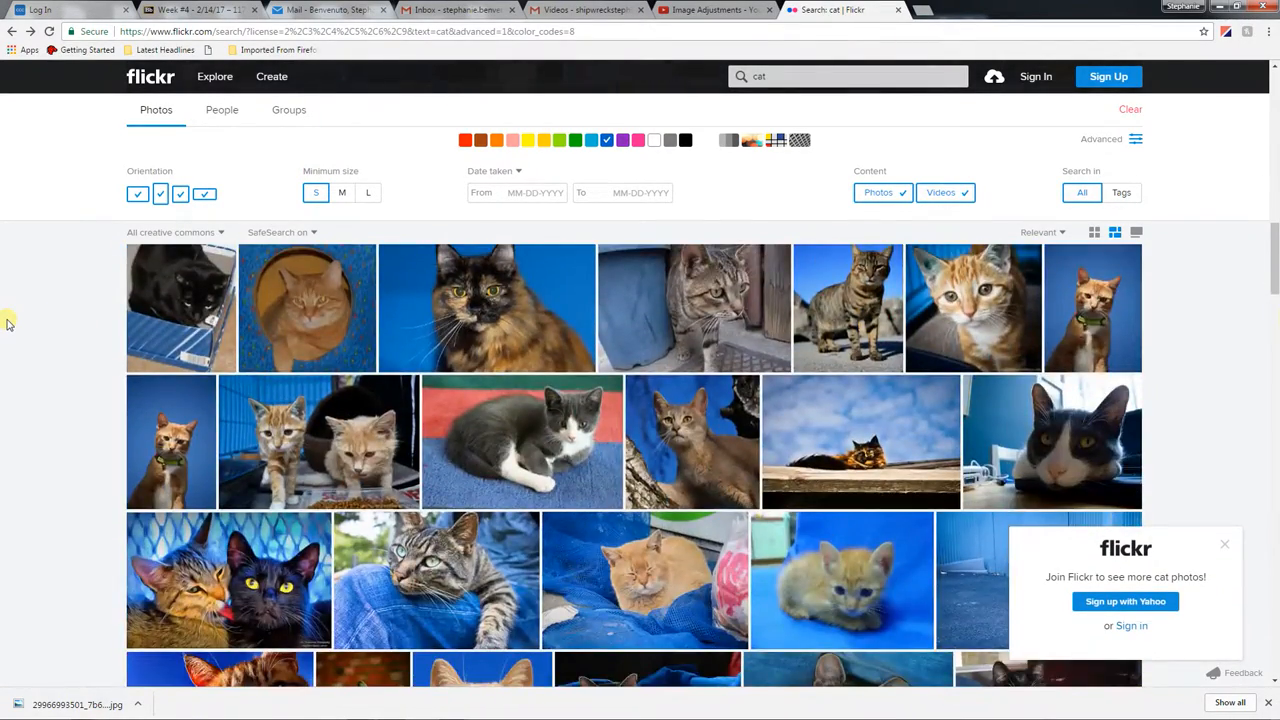
scroll(7, 323, up, 20)
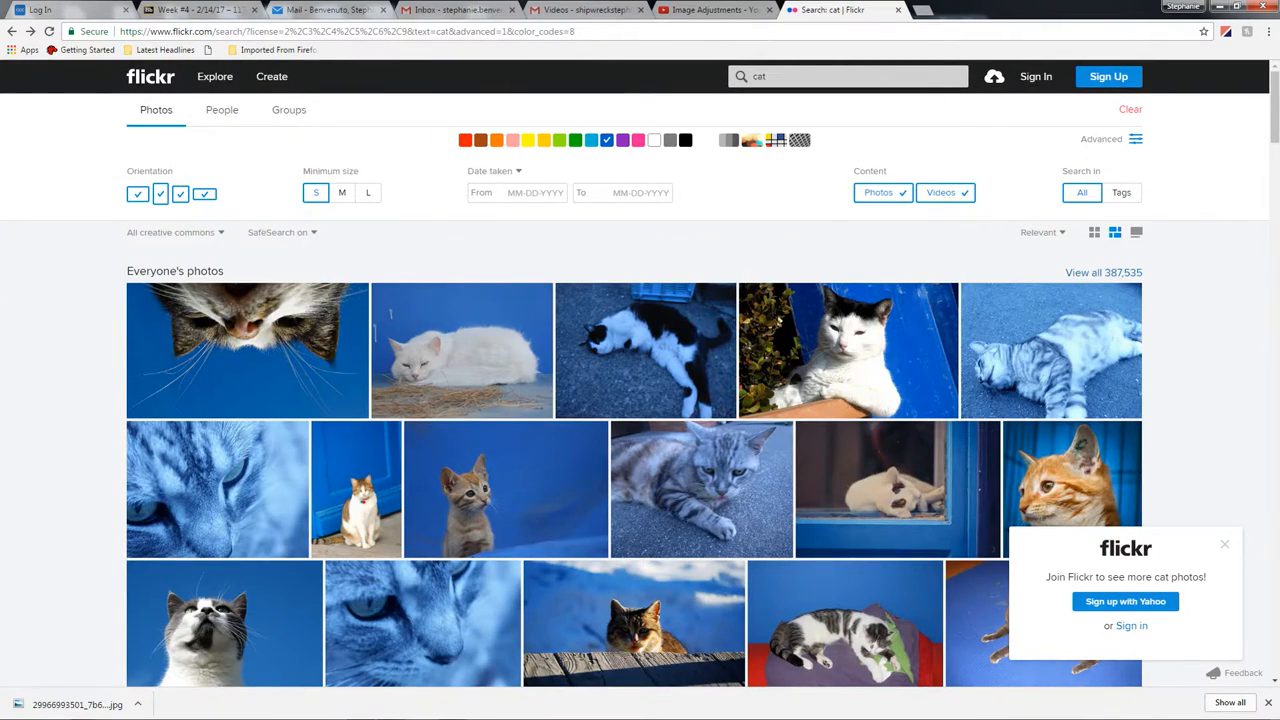
click(1225, 545)
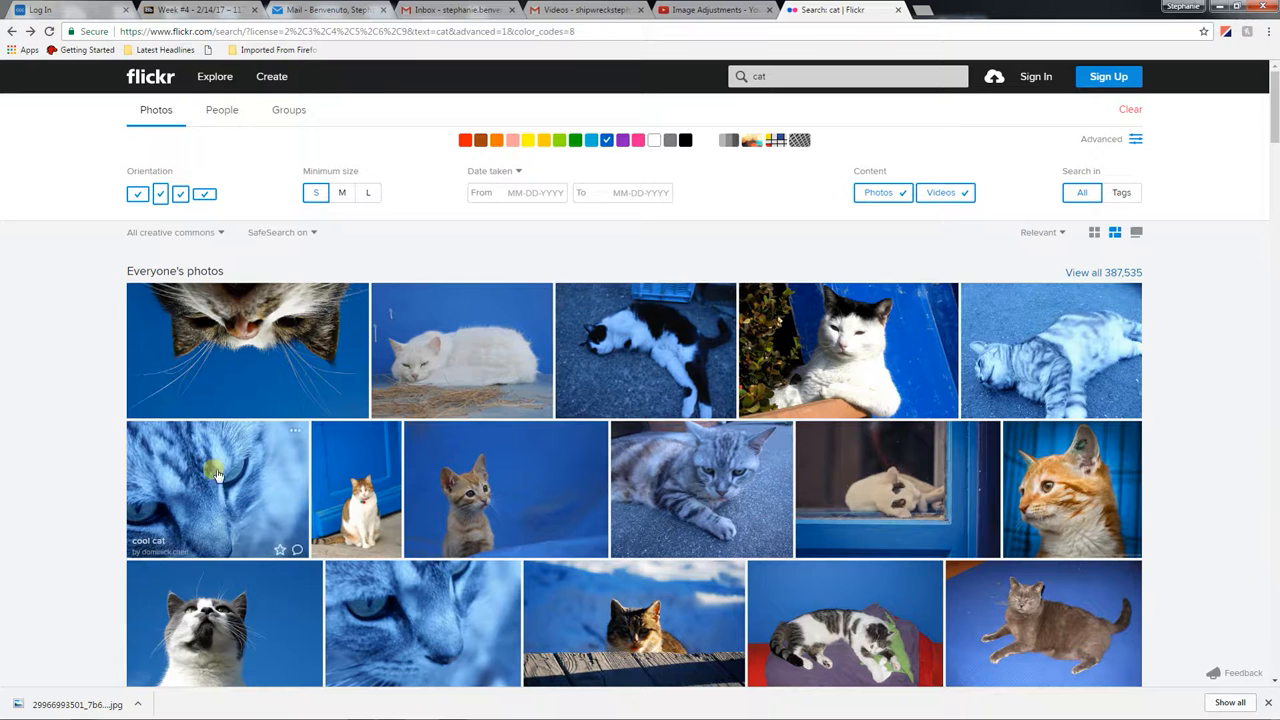
Step: View the blue-tinted close-up cat photo and the cat by the blue door, returning to the search results after each
scroll(214, 466, down, 2)
click(407, 477)
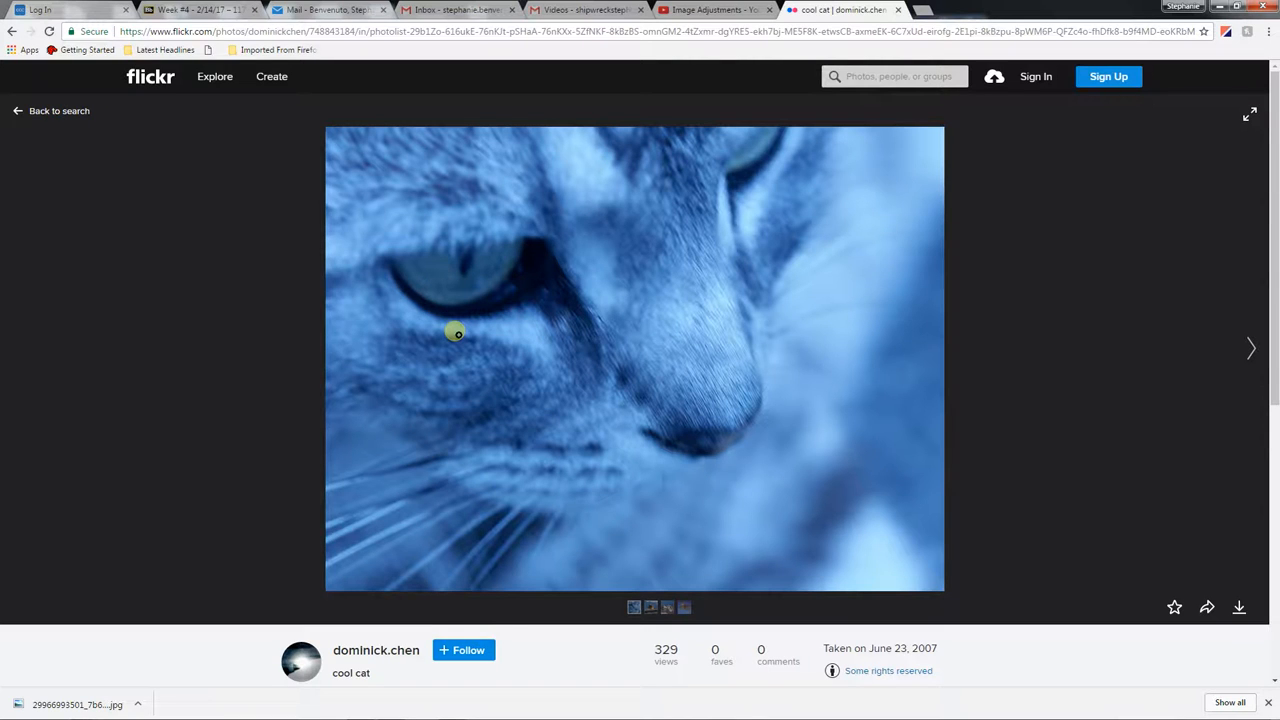
click(12, 31)
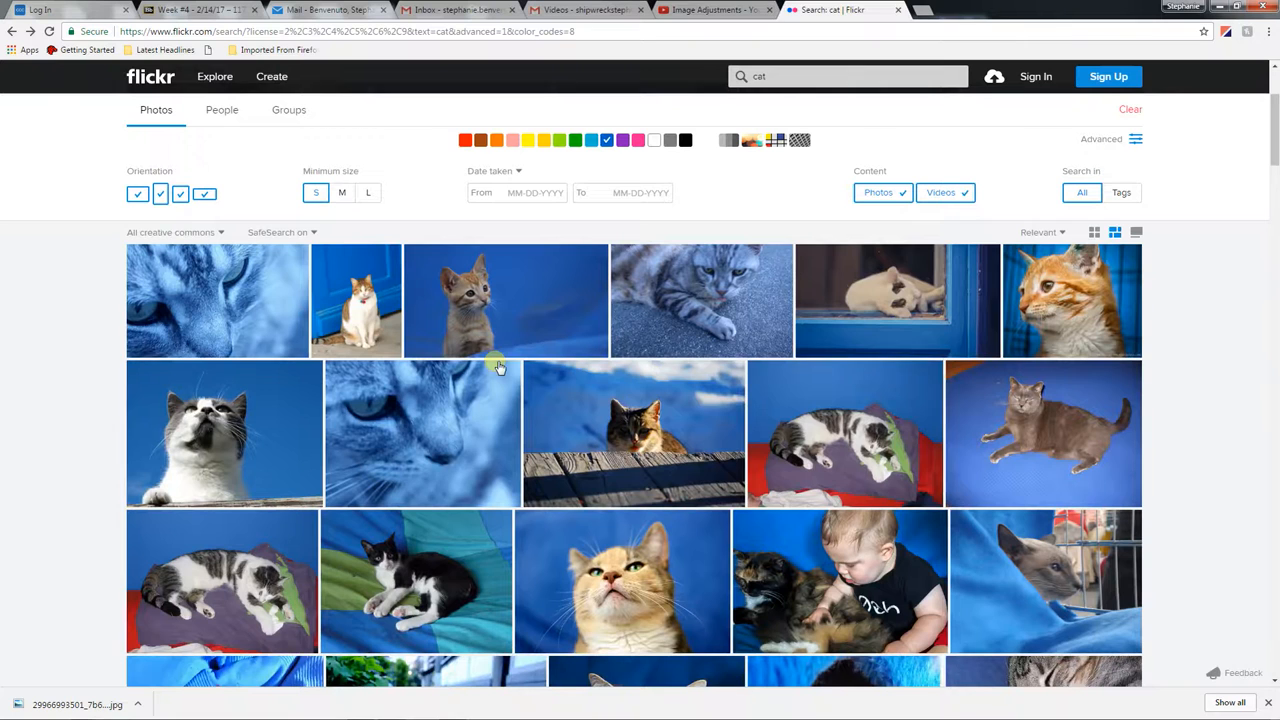
click(354, 288)
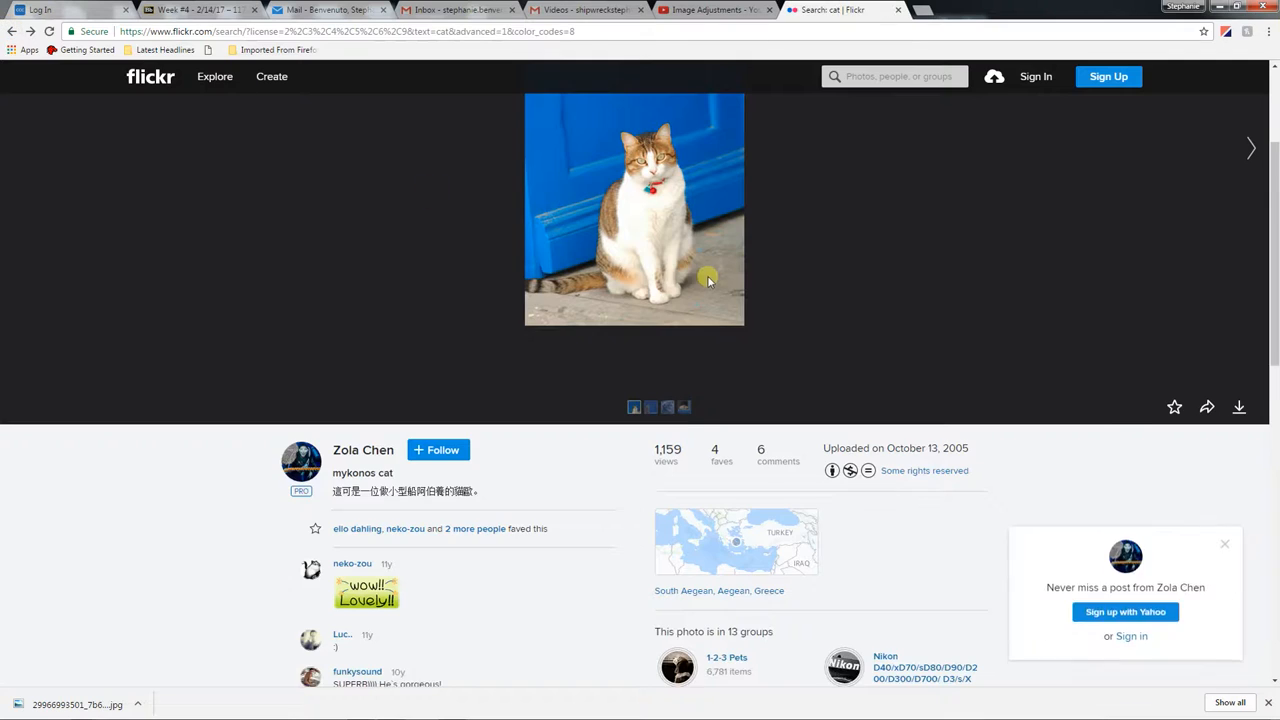
click(12, 31)
Step: Open the photo of the tabby cat peering over blue fabric from the search results and bring up its download options
scroll(772, 293, down, 1)
scroll(772, 293, down, 1)
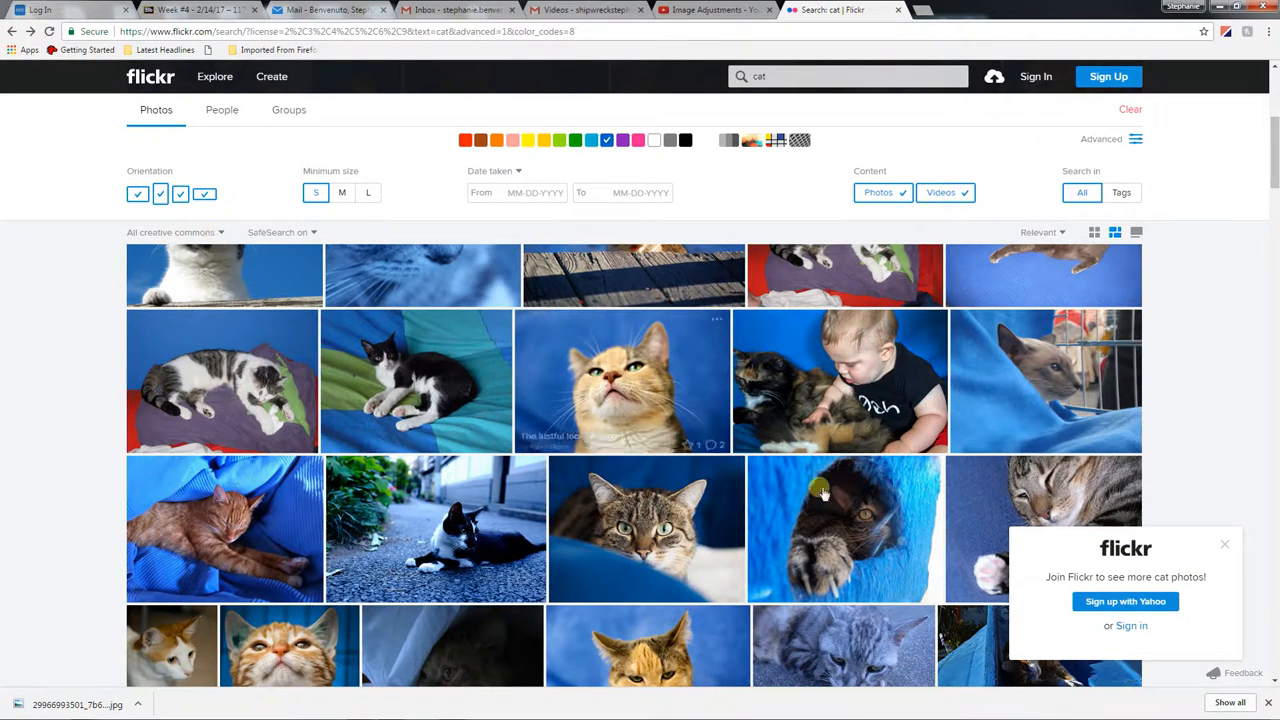
scroll(901, 521, down, 15)
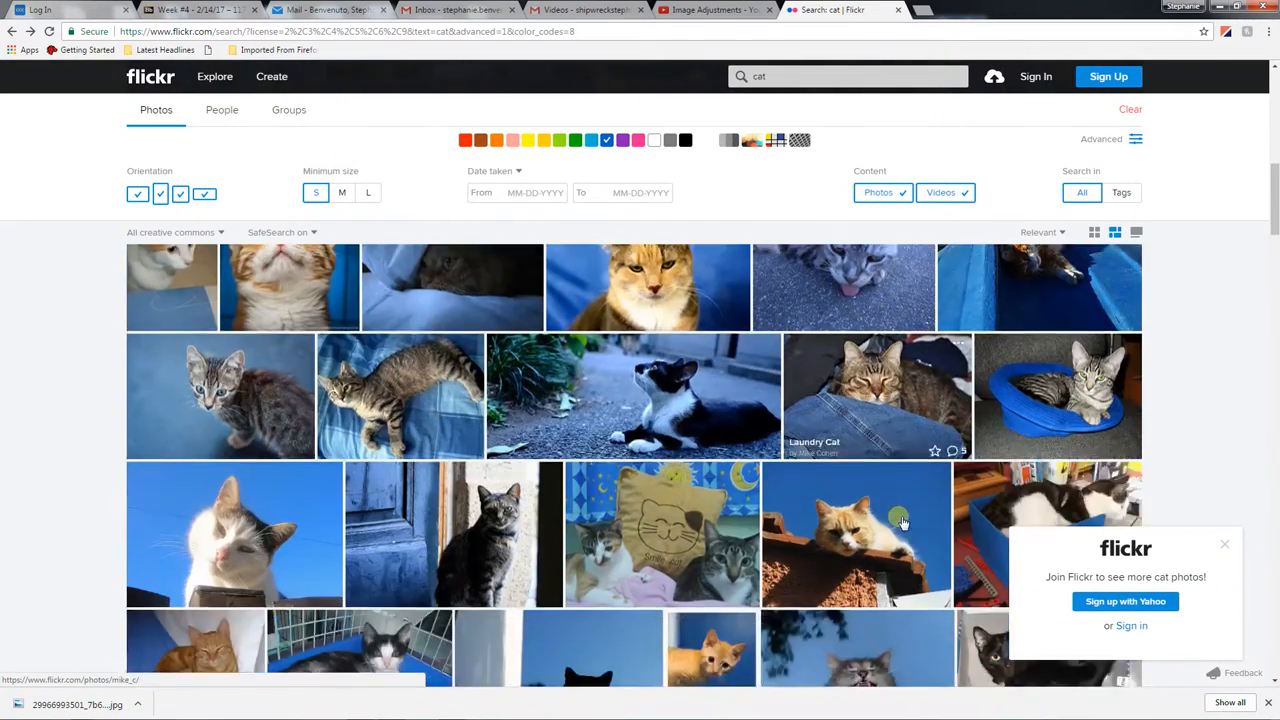
scroll(901, 521, up, 15)
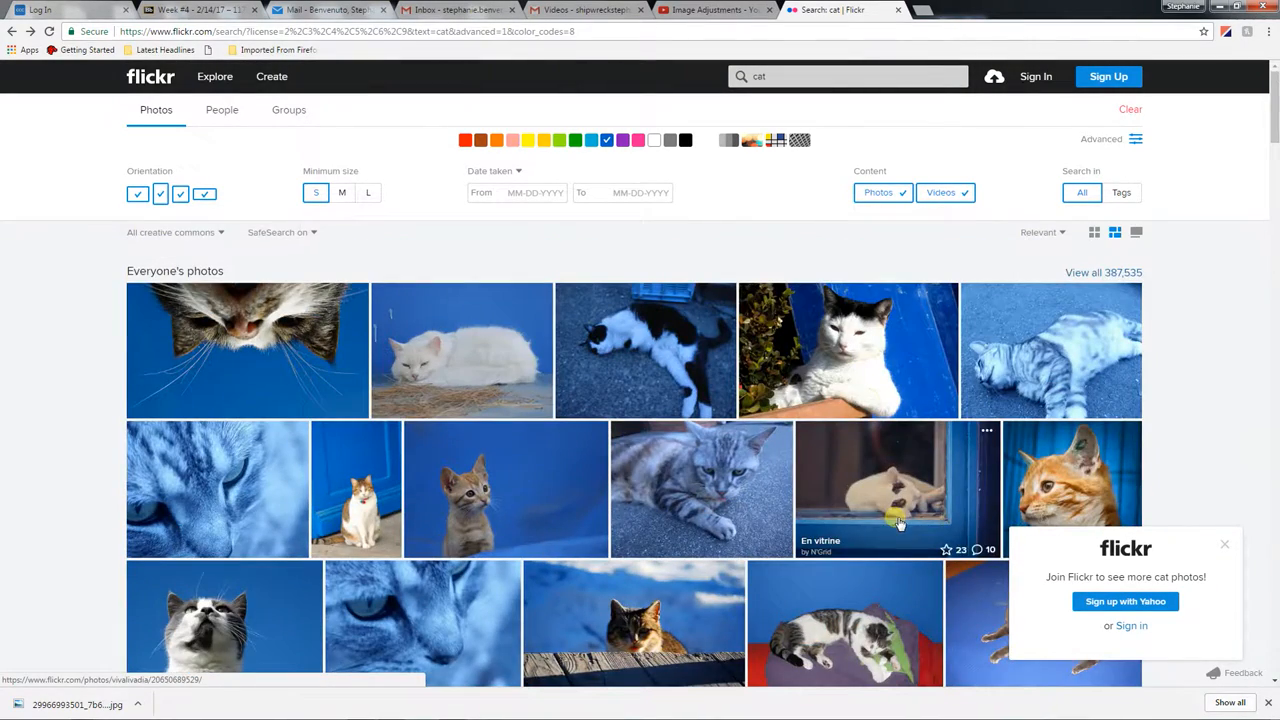
click(1224, 544)
scroll(813, 524, down, 1)
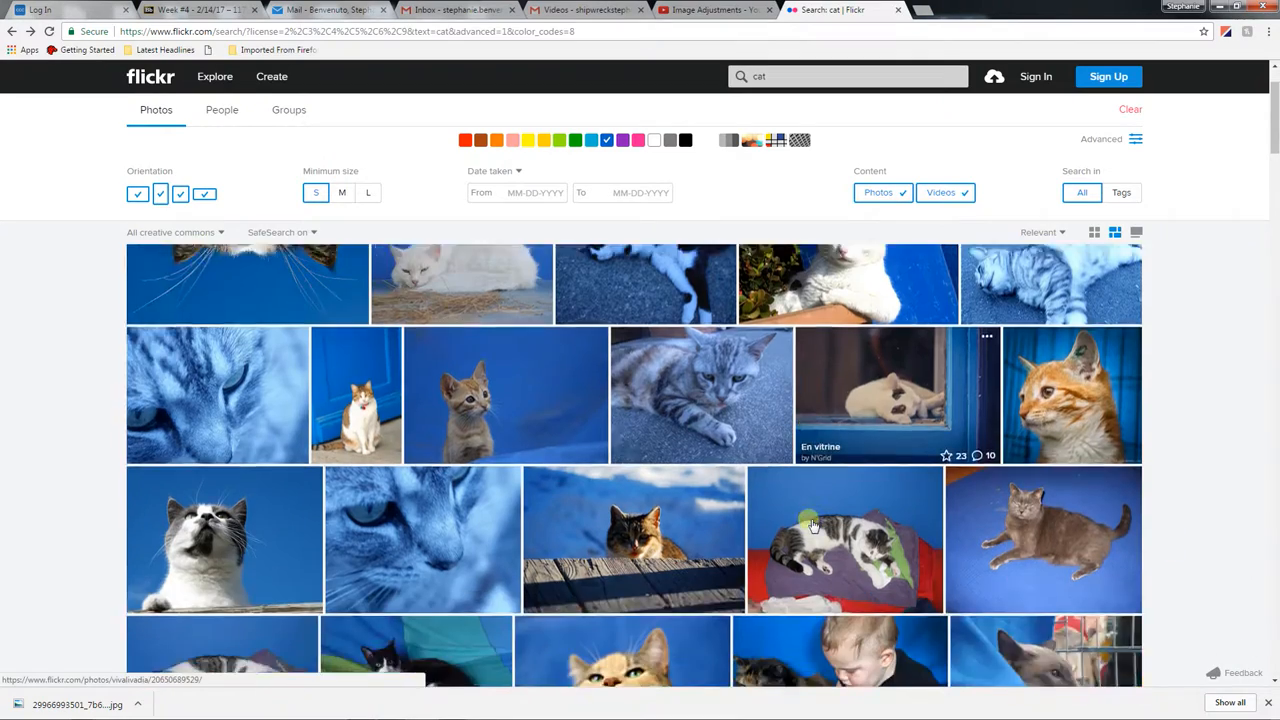
scroll(813, 524, down, 5)
scroll(670, 515, up, 3)
click(670, 515)
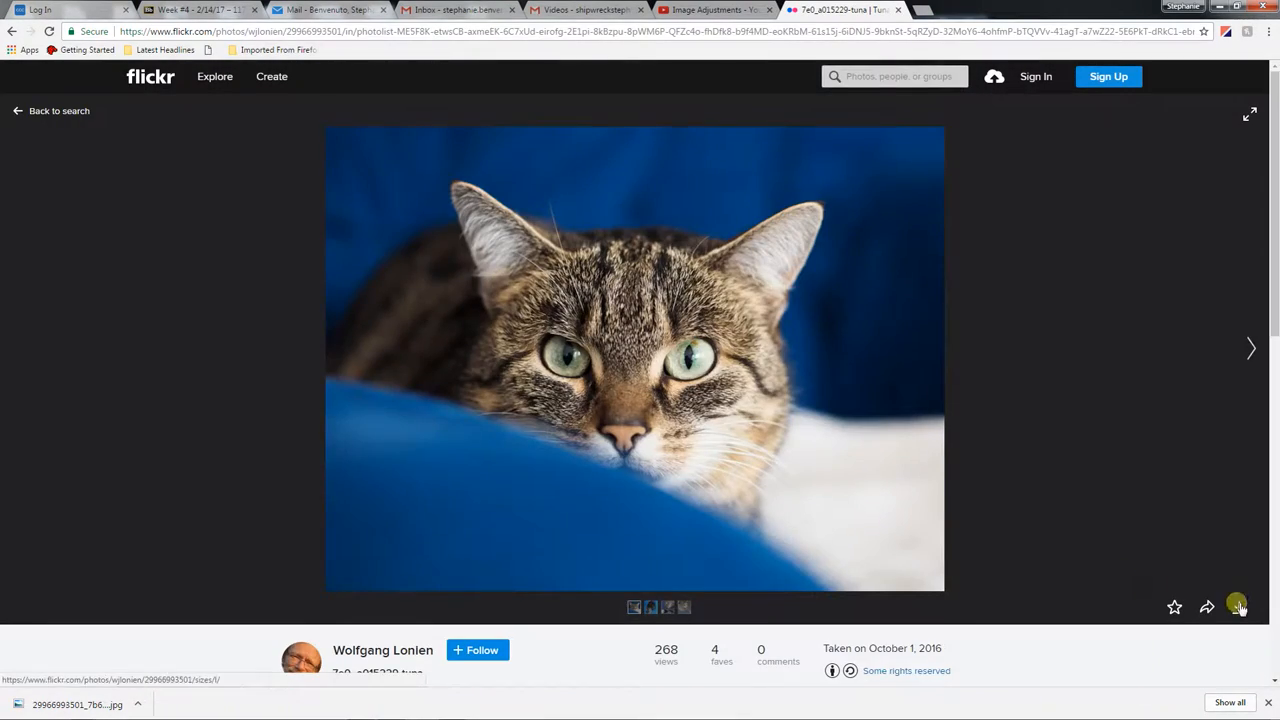
click(1238, 607)
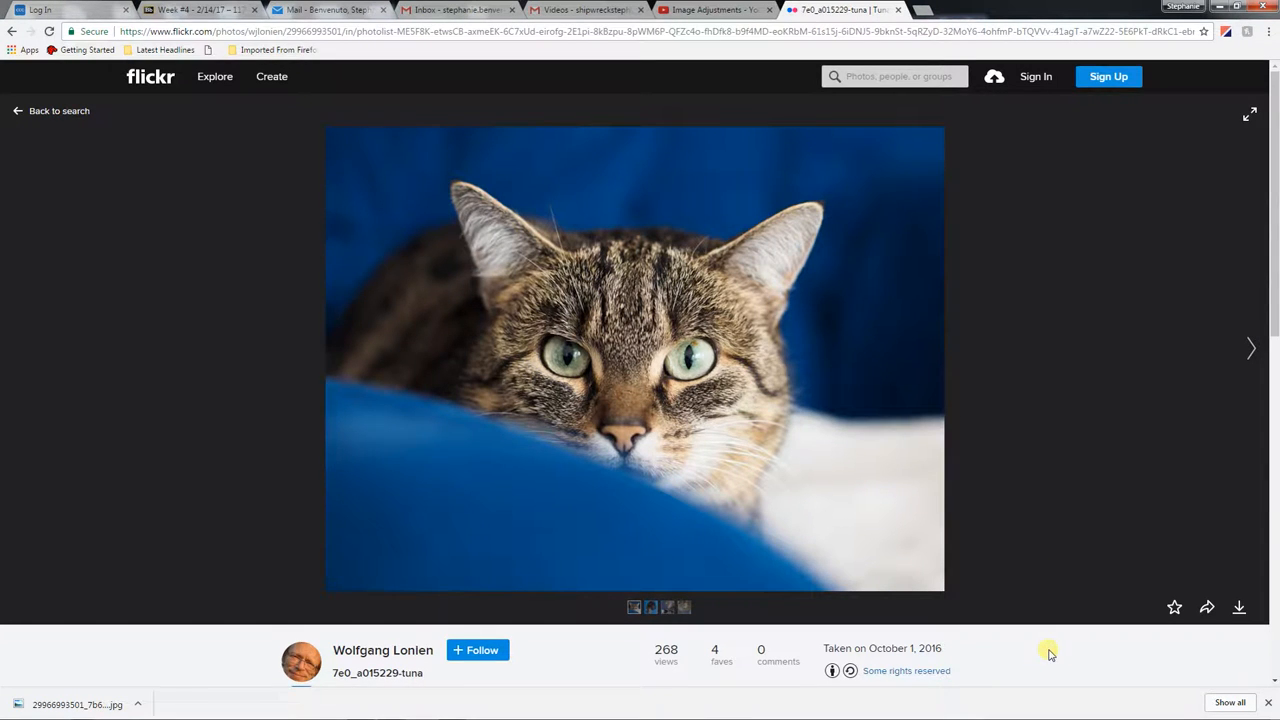
Step: Copy the share link of the tabby cat photo
click(1209, 607)
key(ctrl+c)
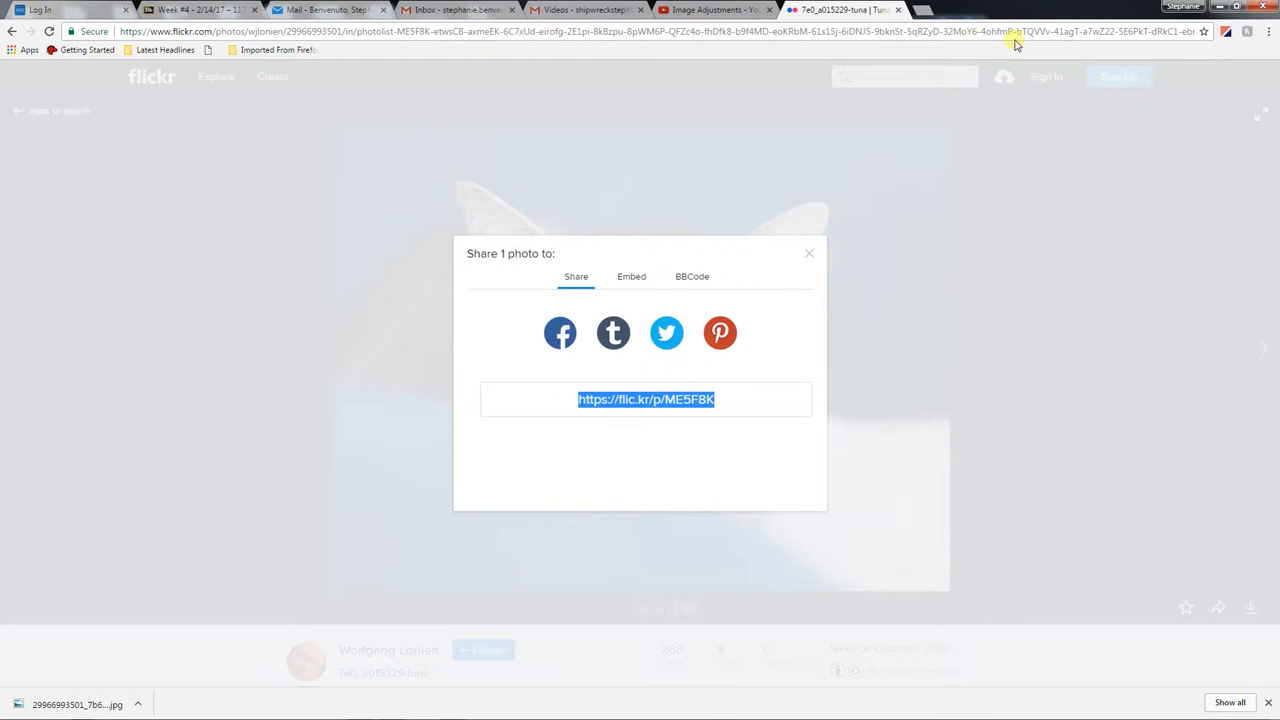
drag(580, 400, 620, 400)
click(220, 9)
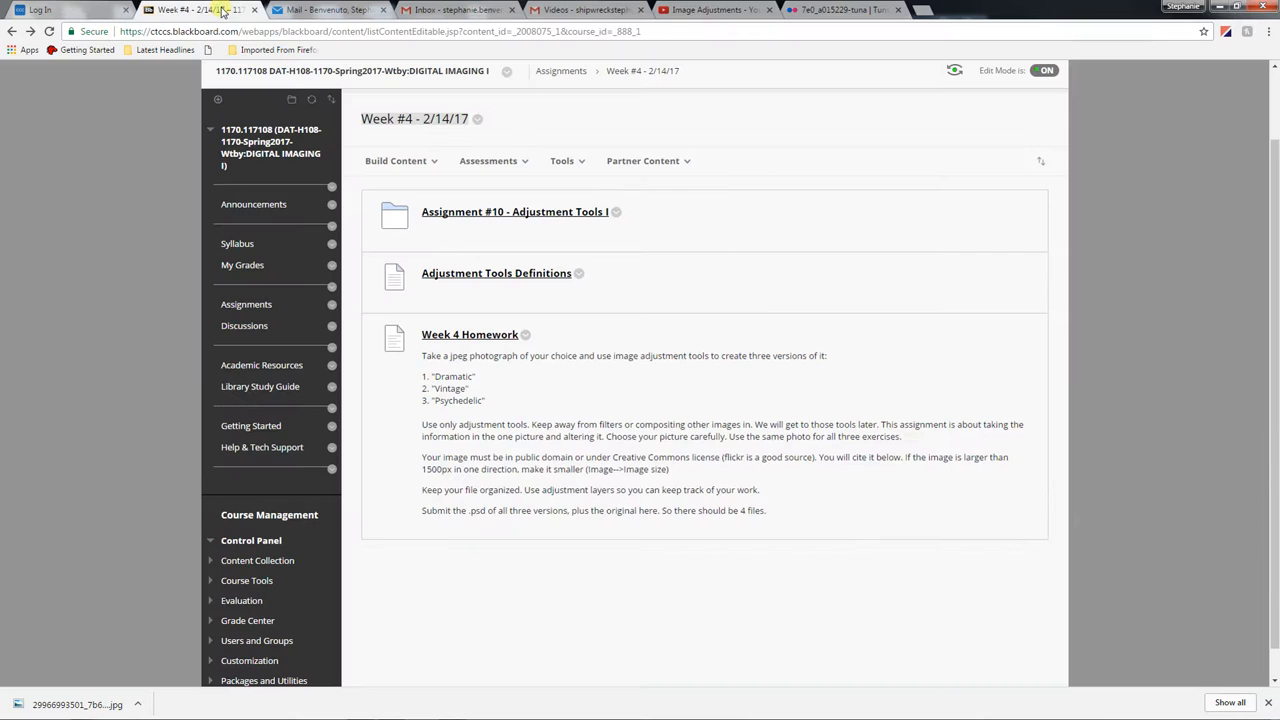
click(480, 334)
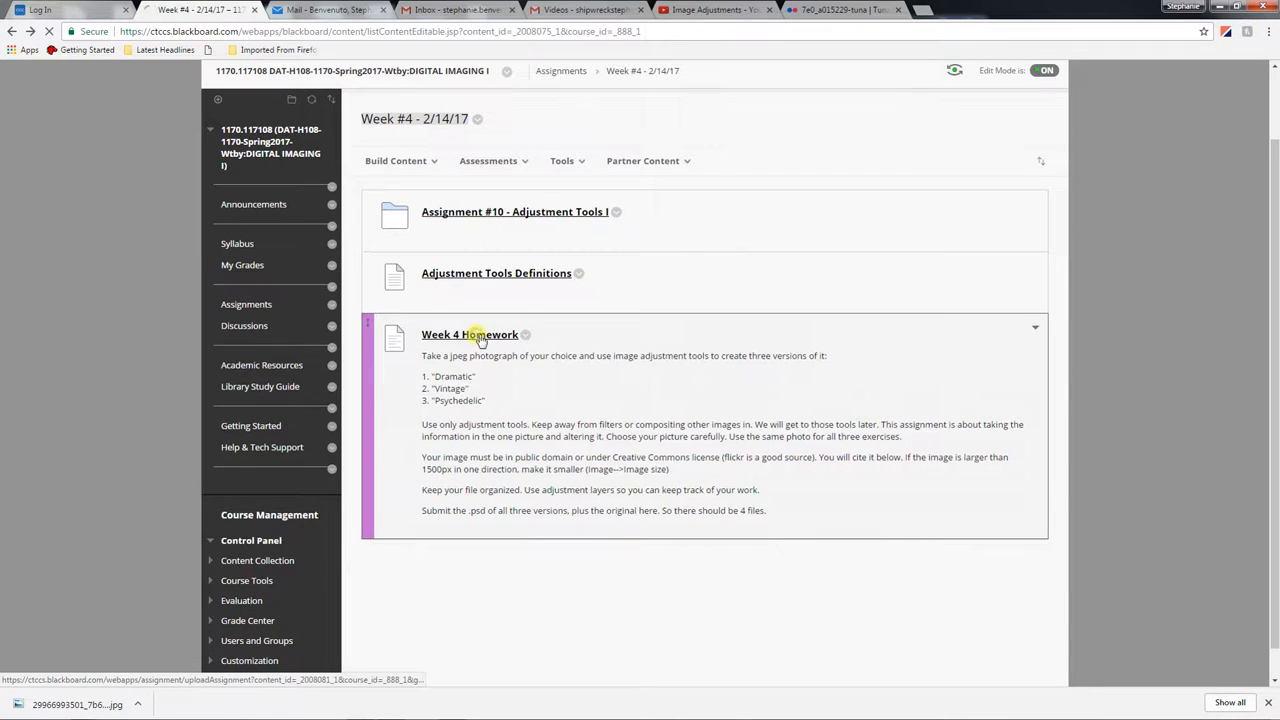
scroll(560, 466, down, 4)
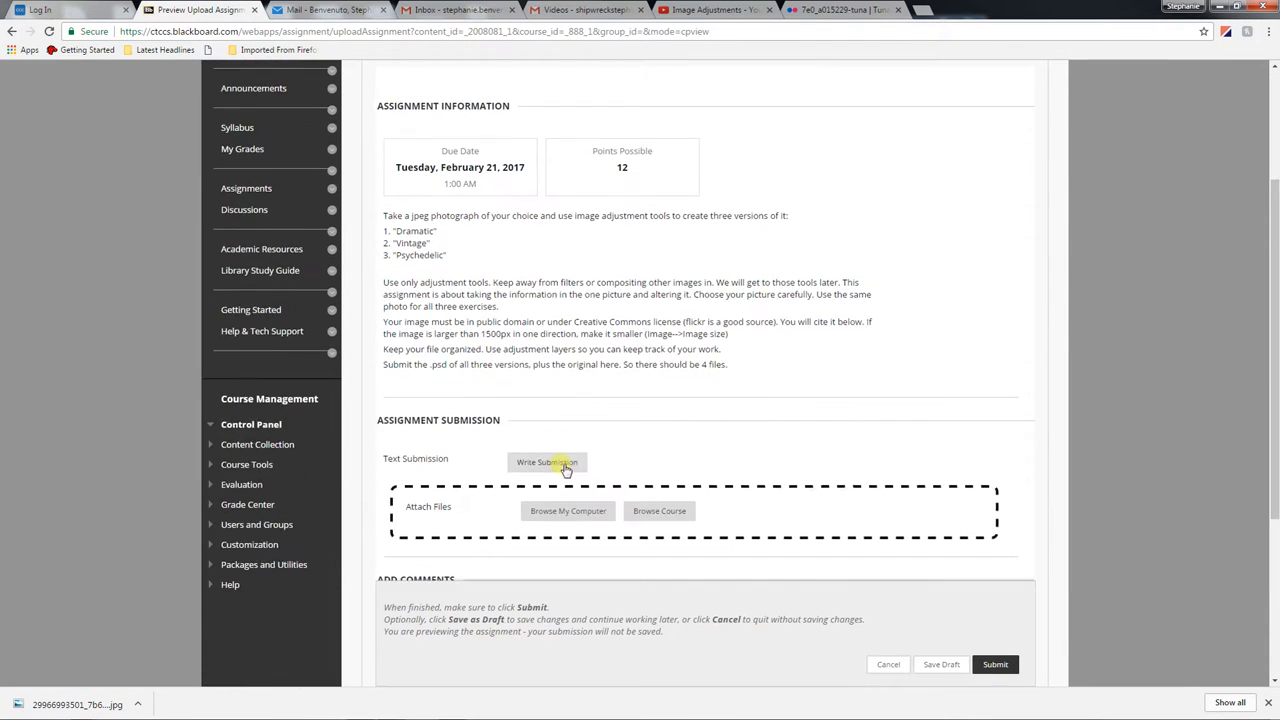
click(550, 489)
key(ctrl+v)
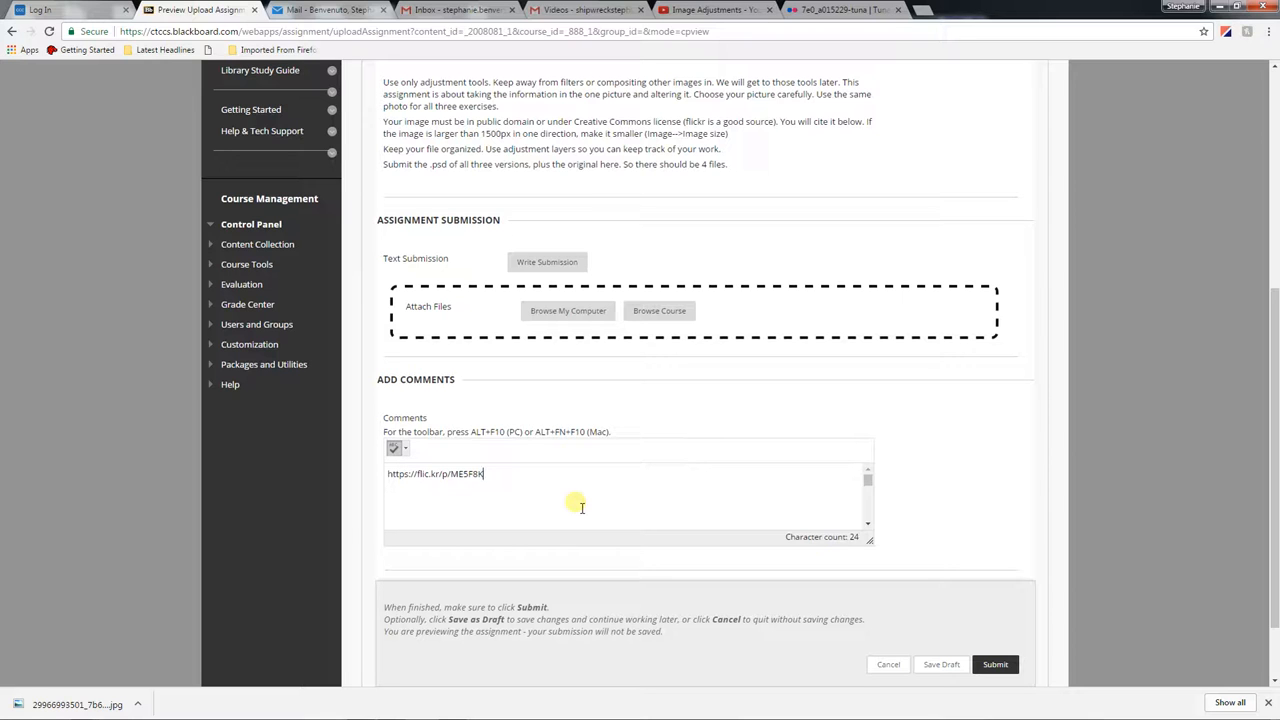
scroll(600, 495, up, 4)
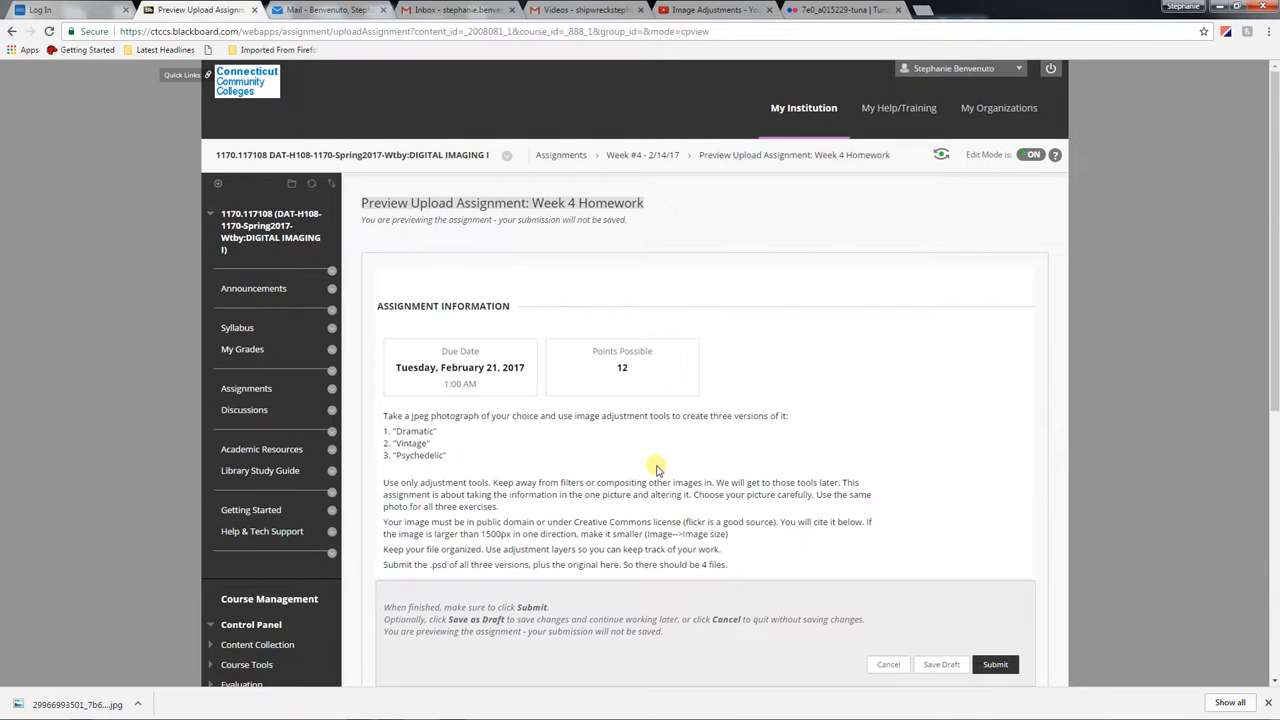
click(12, 32)
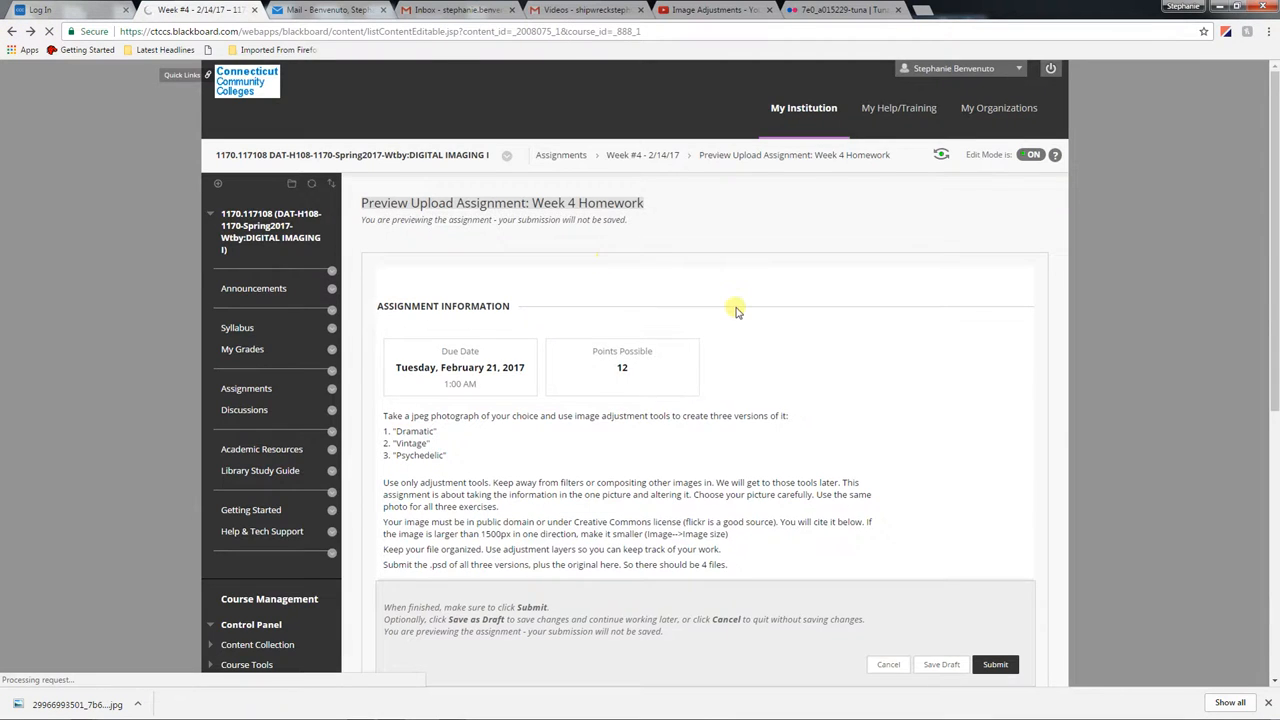
Step: Switch to Photoshop and convert the cat photo's Background into a regular layer named Layer 0
mouse_move(722, 718)
click(361, 711)
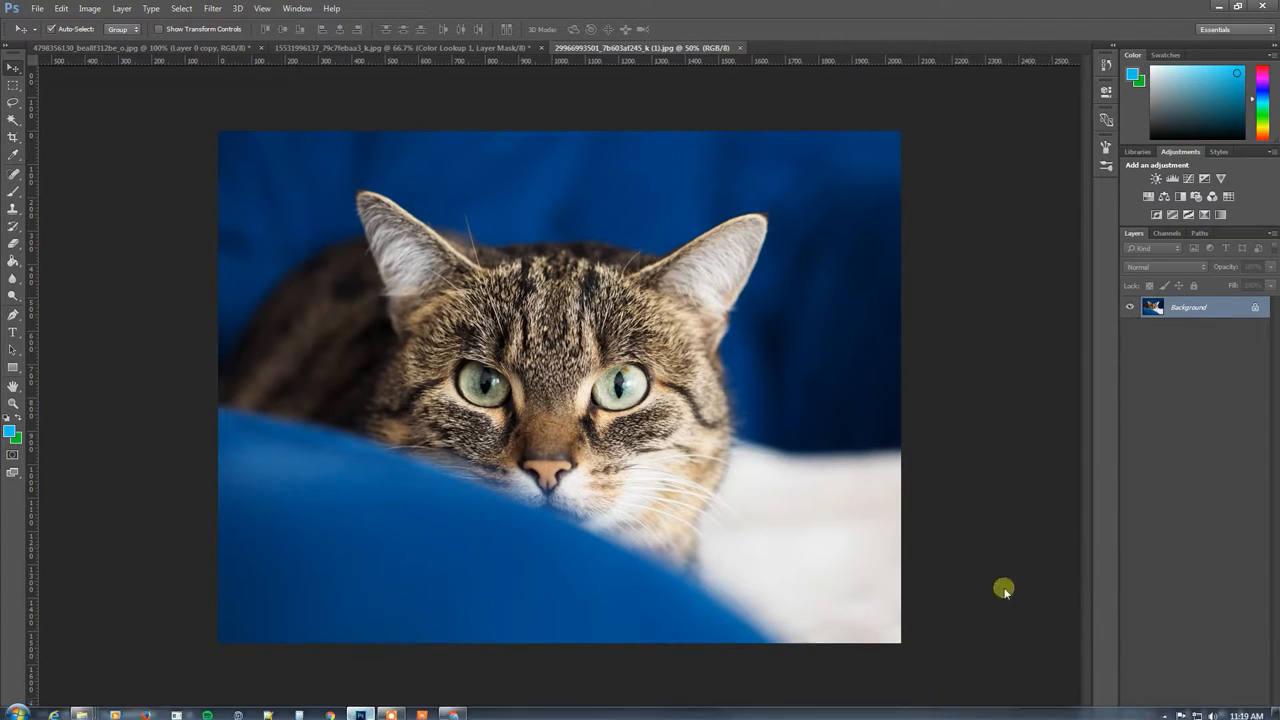
double_click(1214, 308)
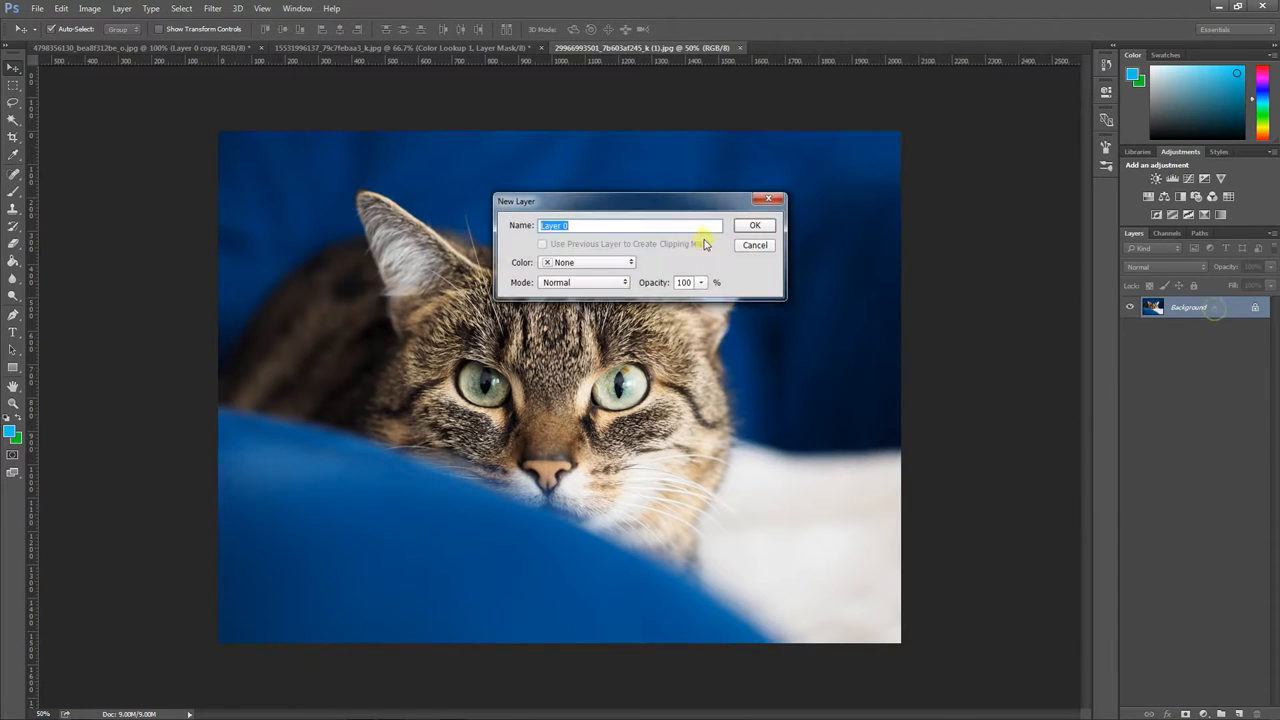
click(754, 225)
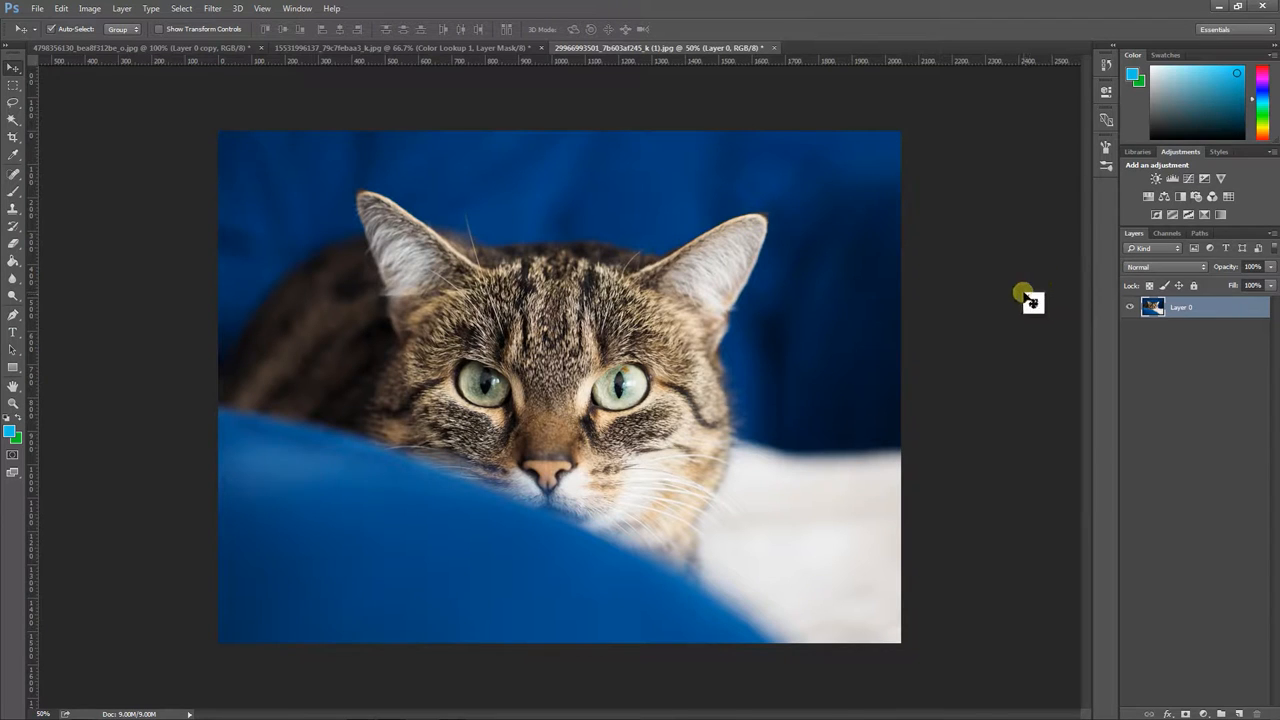
Step: Add a Color Lookup adjustment layer above Layer 0, keeping the default layer options
click(89, 8)
mouse_move(131, 47)
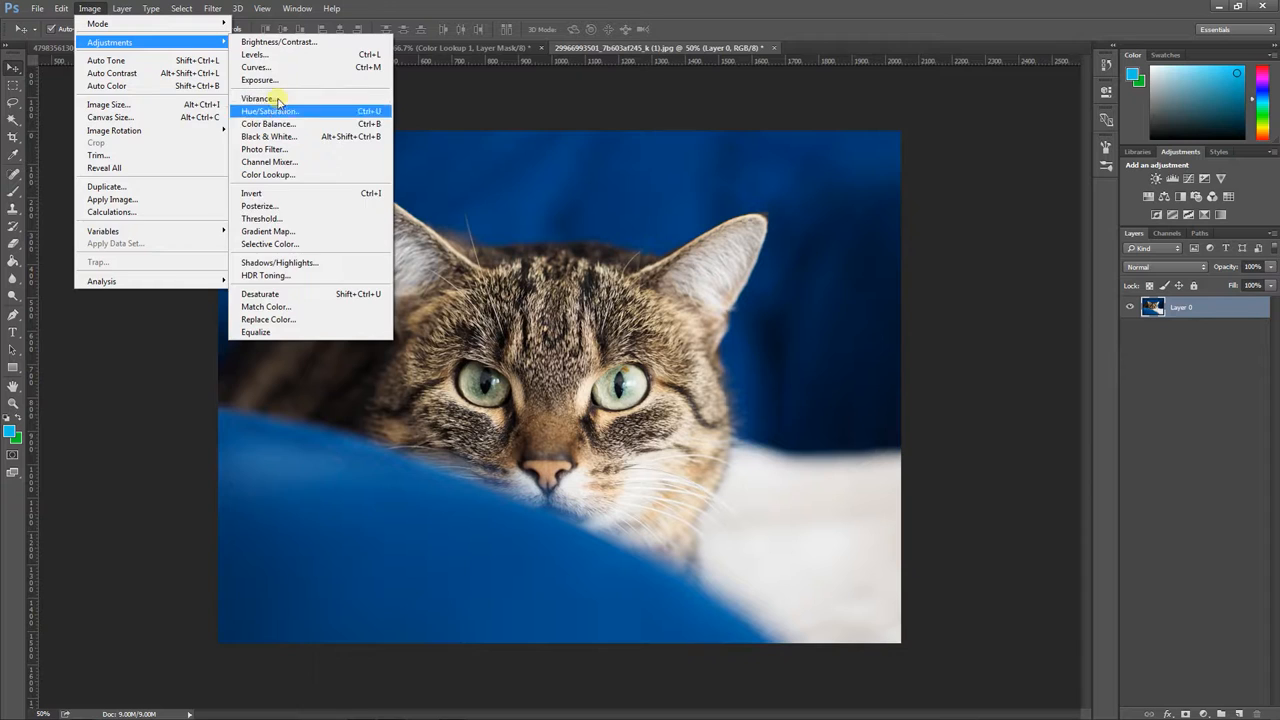
click(121, 8)
mouse_move(162, 166)
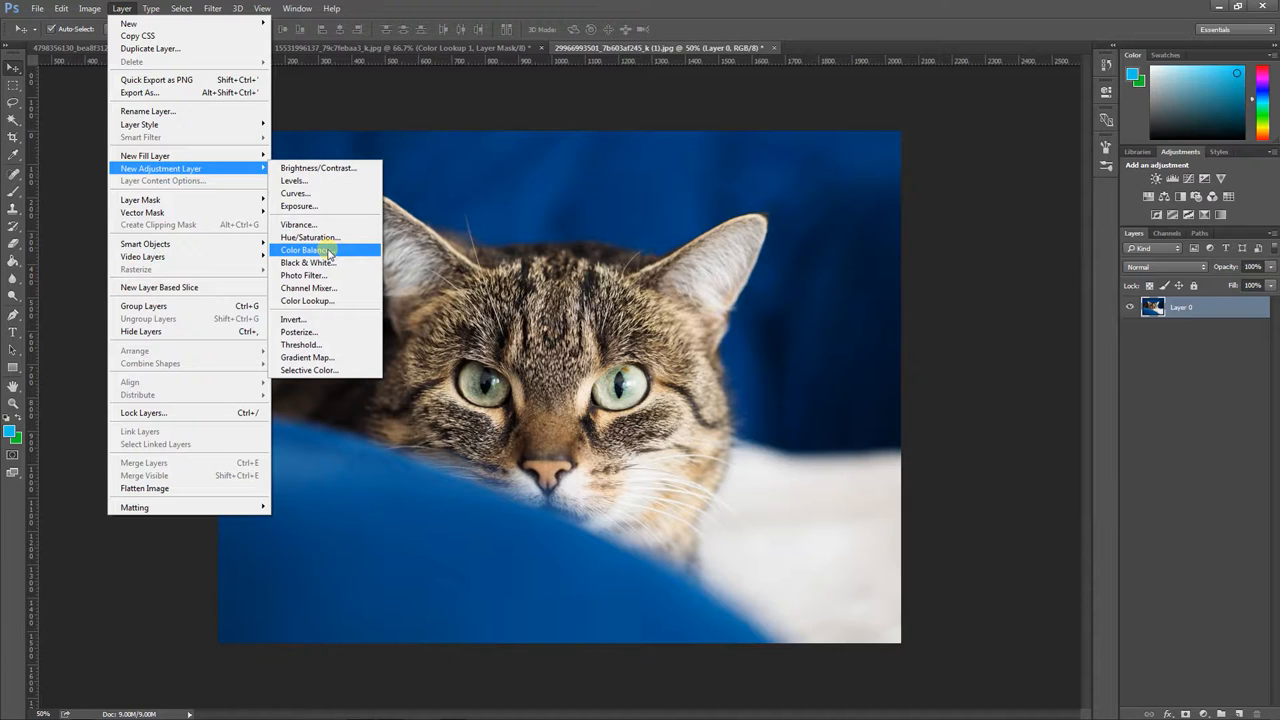
click(325, 299)
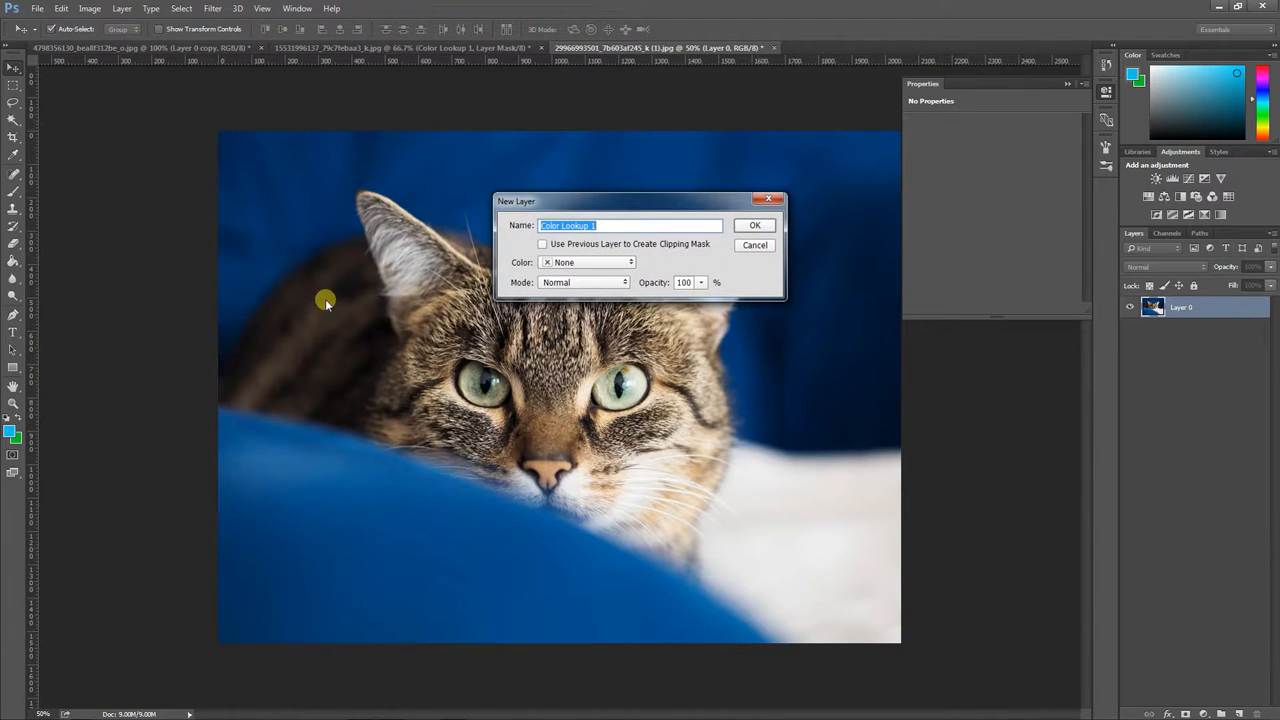
click(752, 226)
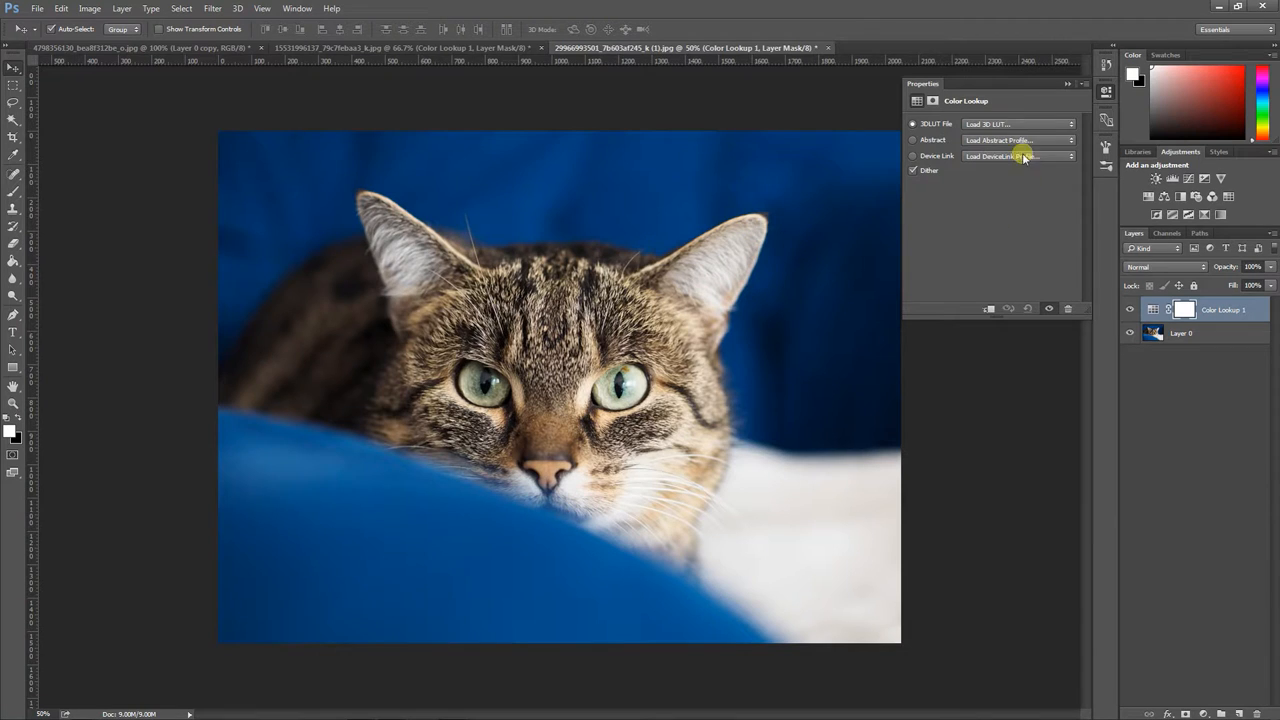
Step: Try the FuturisticBleak.3DL lookup on the cat photo and delete the Color Lookup layer
click(1013, 124)
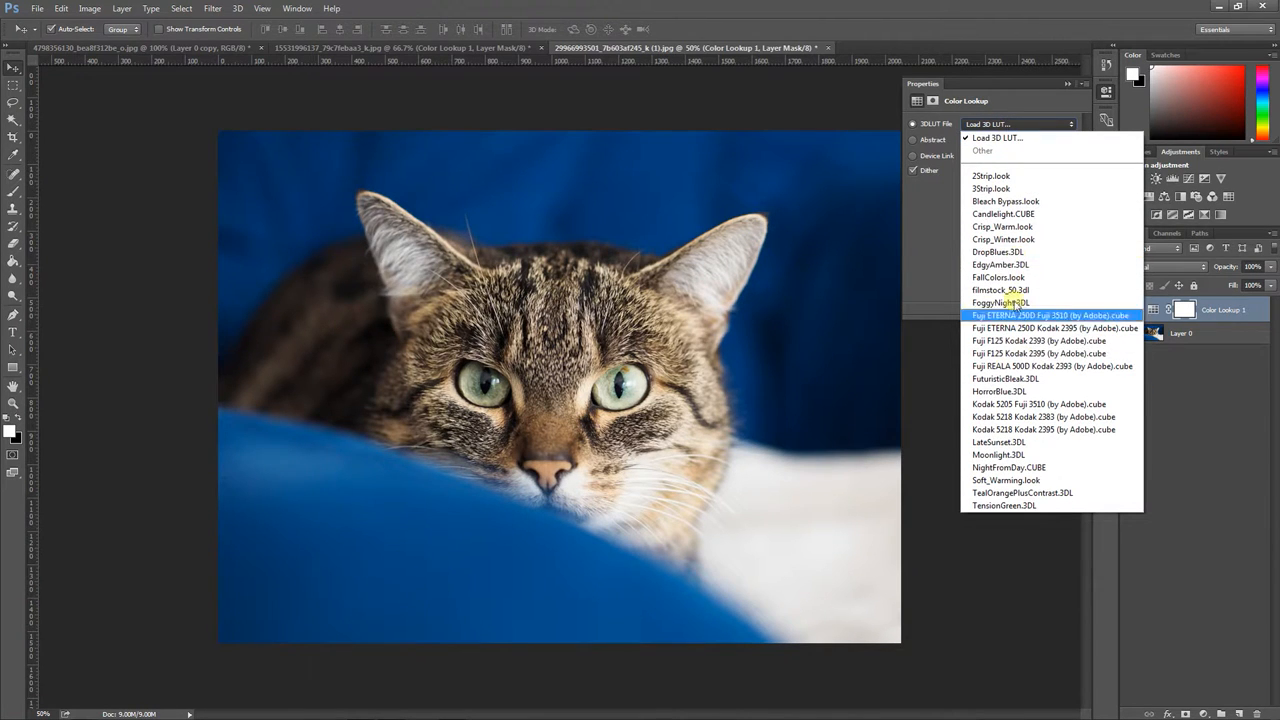
click(1005, 379)
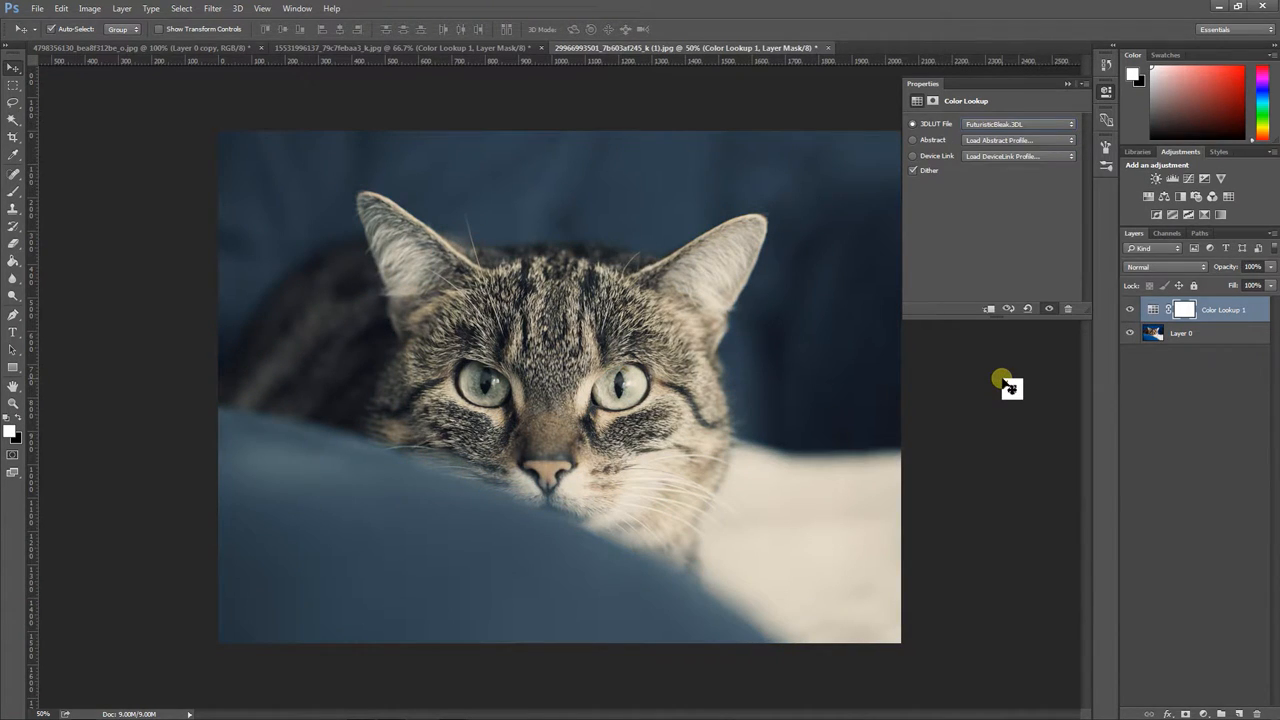
click(1067, 83)
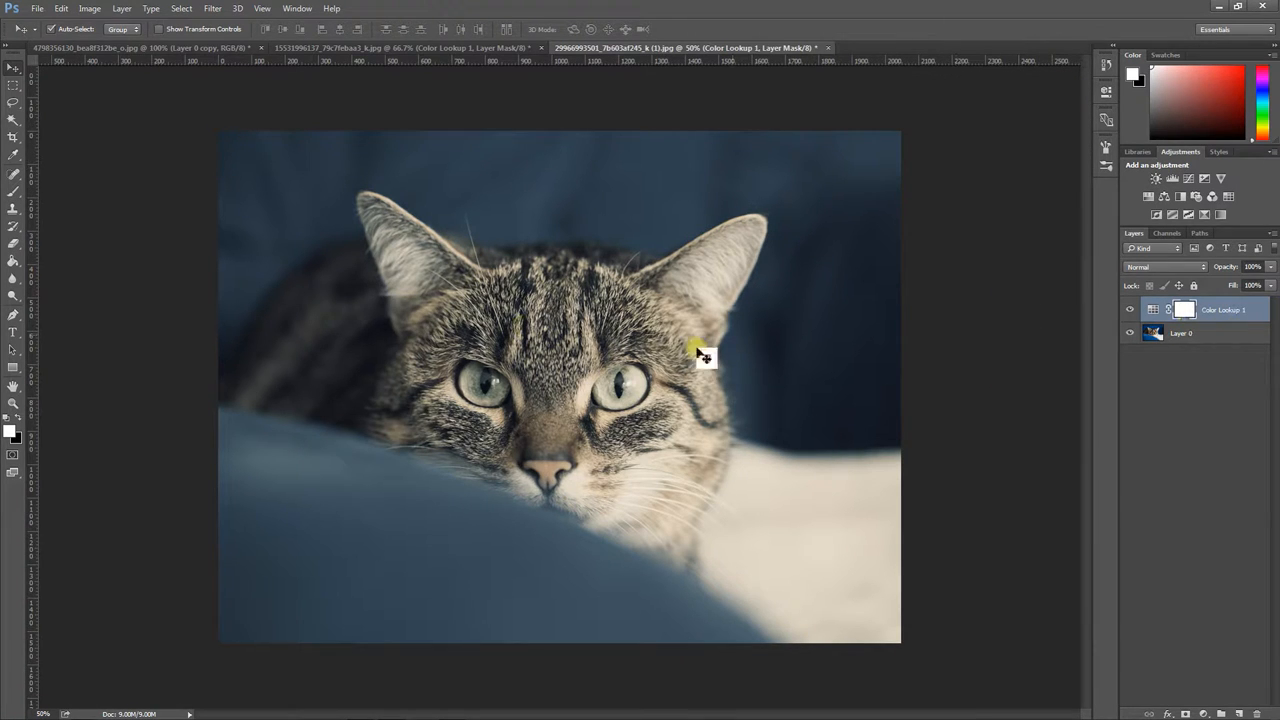
drag(1240, 308, 1257, 710)
Step: Add a Hue/Saturation adjustment layer above Layer 0 with default layer options and lower its saturation to -69
click(121, 8)
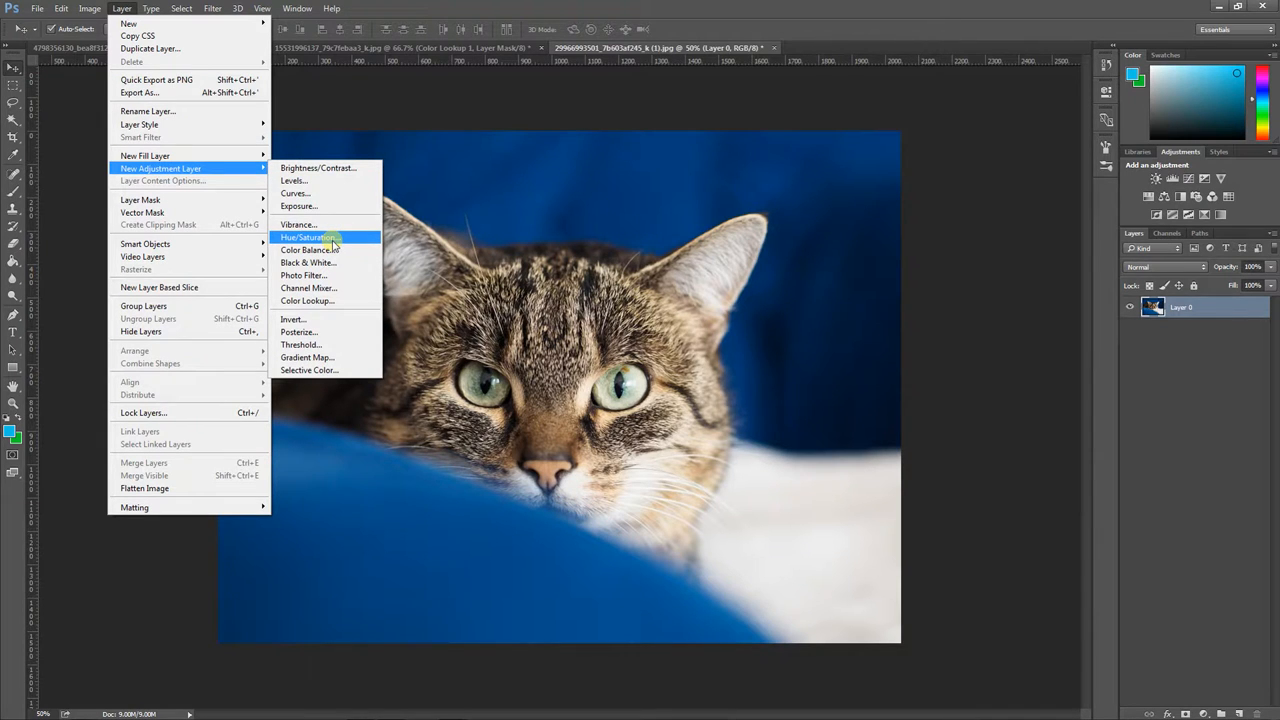
click(318, 237)
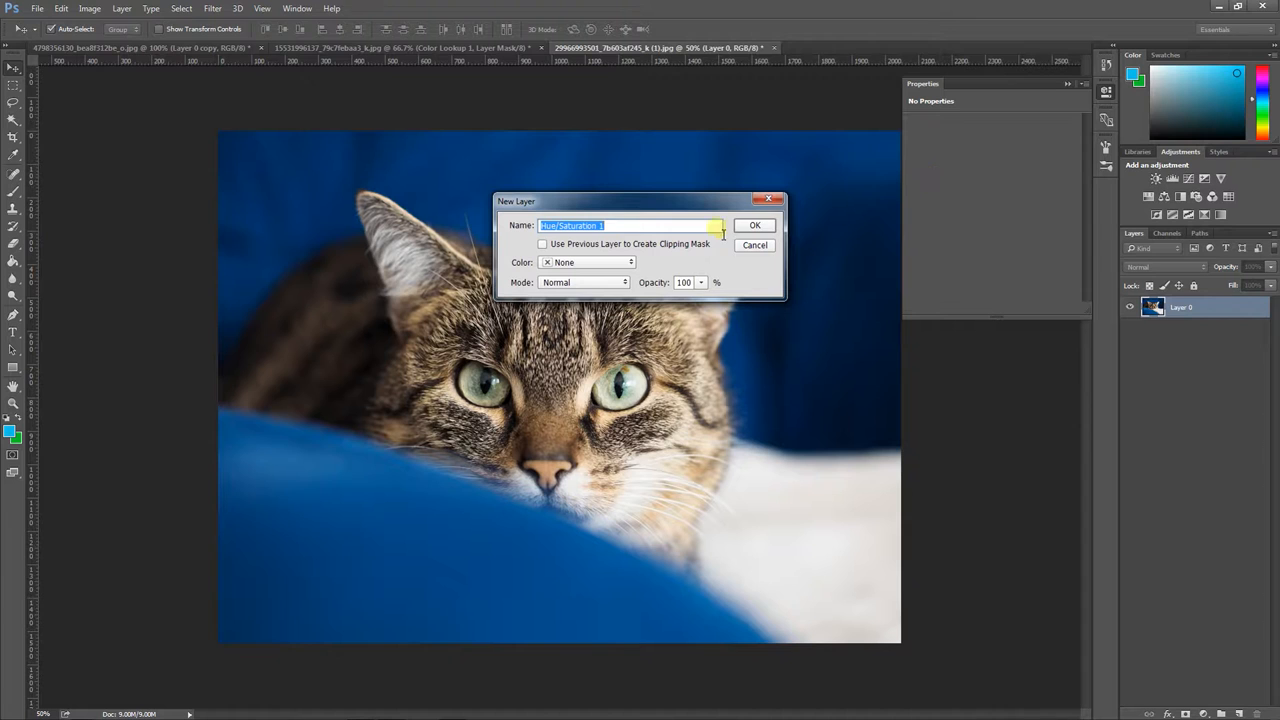
click(757, 226)
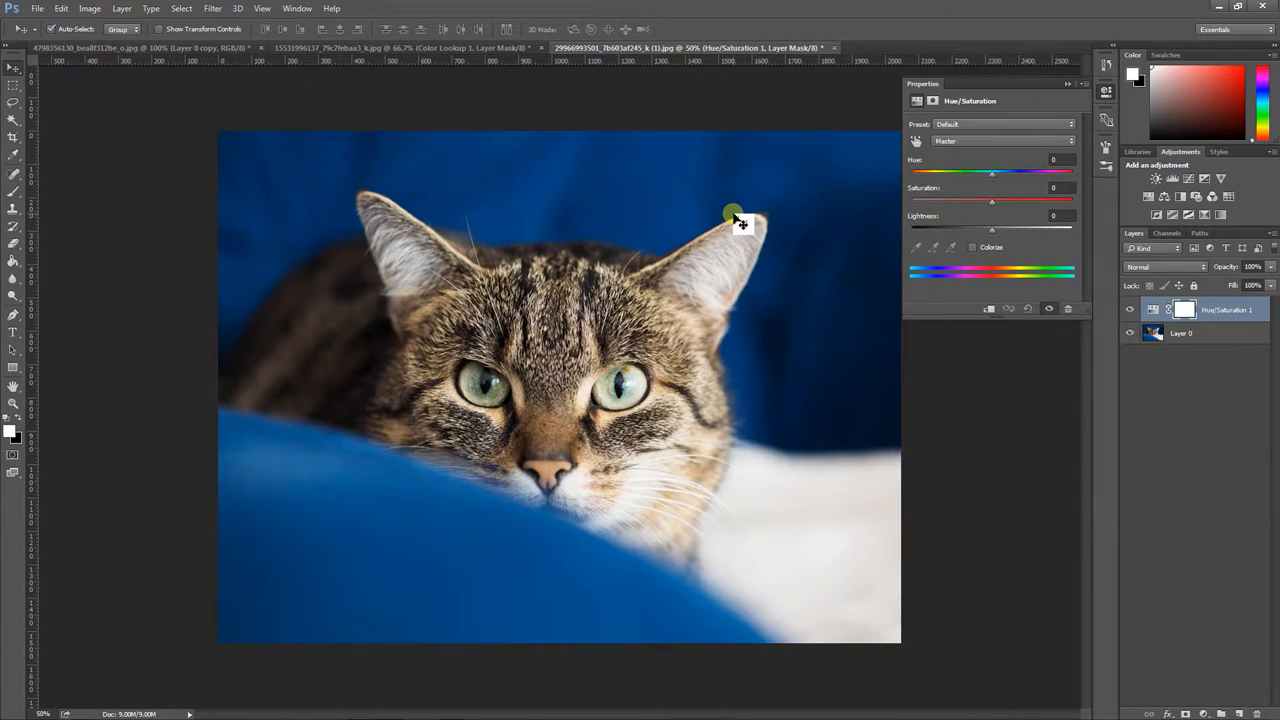
drag(992, 201, 930, 200)
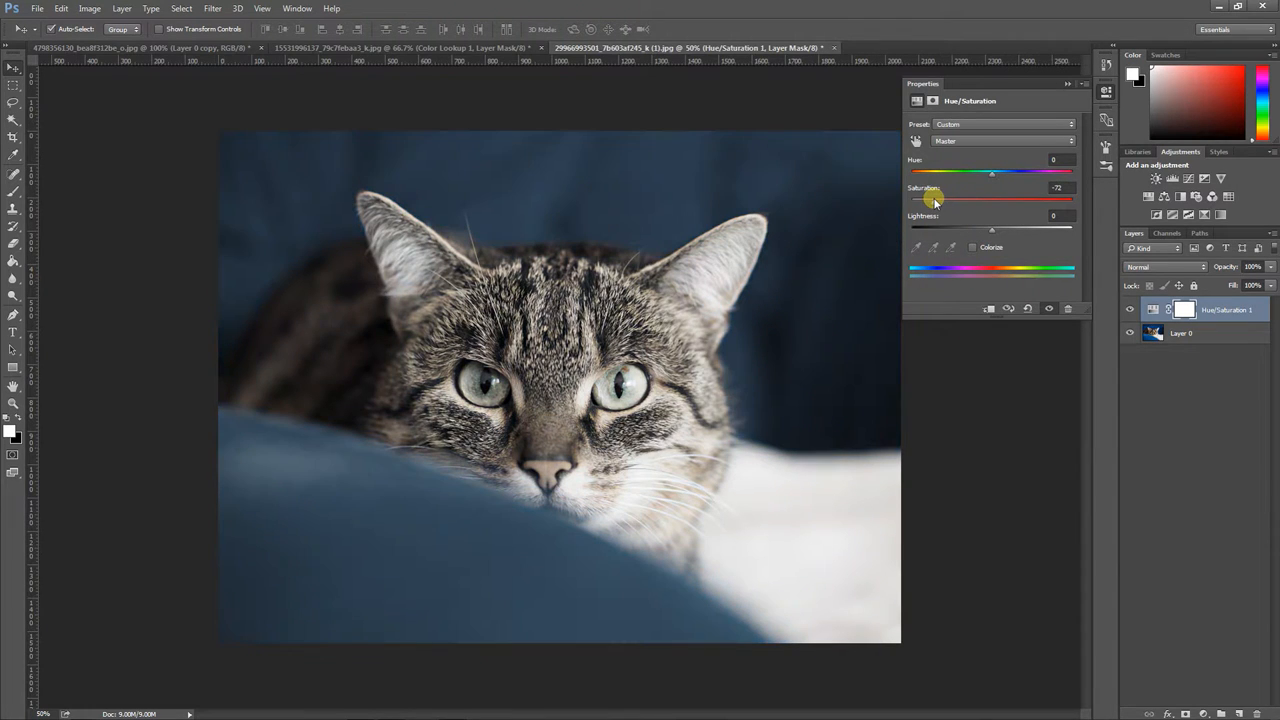
drag(932, 199, 936, 200)
click(1068, 85)
Step: Add a Levels adjustment layer above Hue/Saturation 1, raising the output black level and lowering the output white level to 224
click(121, 8)
mouse_move(166, 172)
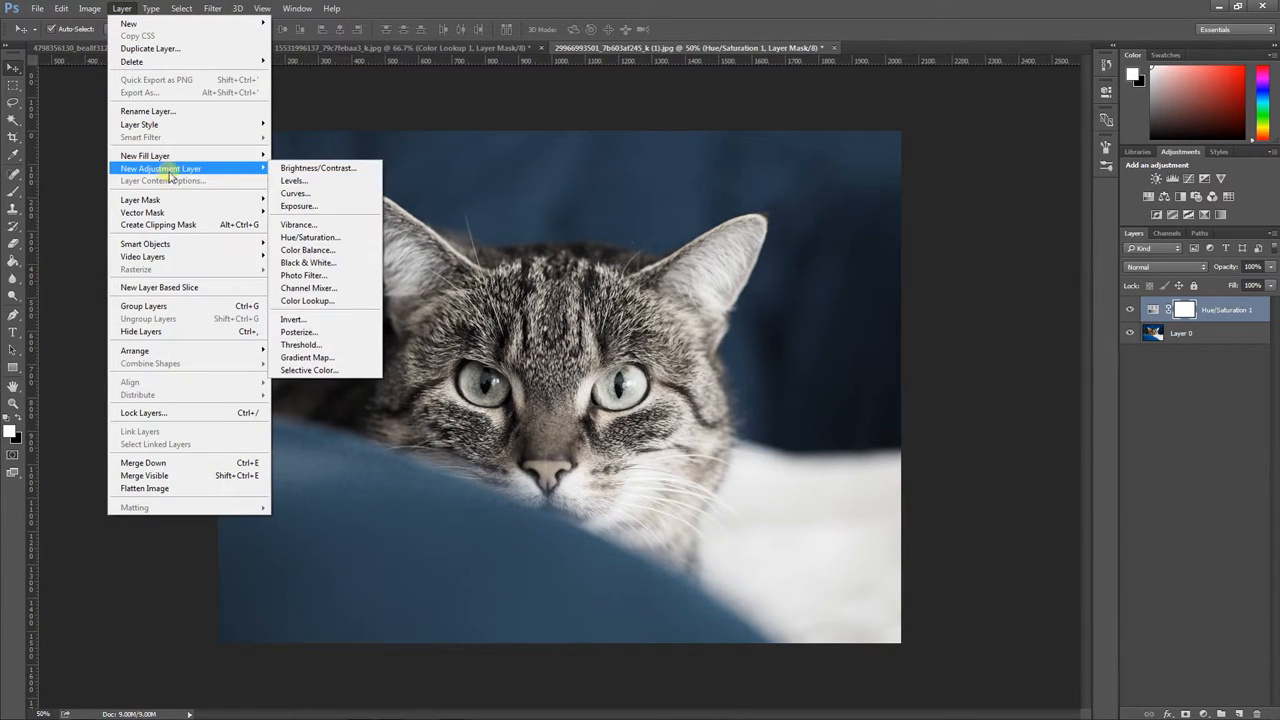
click(346, 181)
click(760, 225)
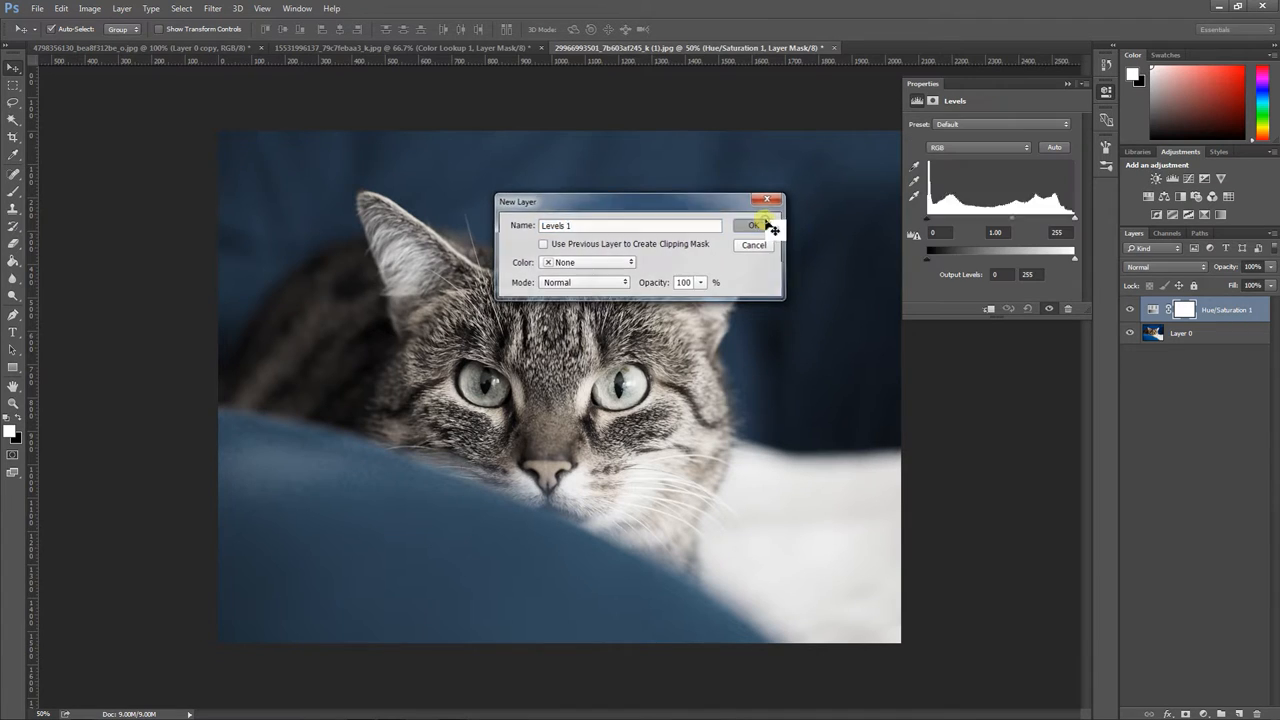
drag(929, 262, 945, 261)
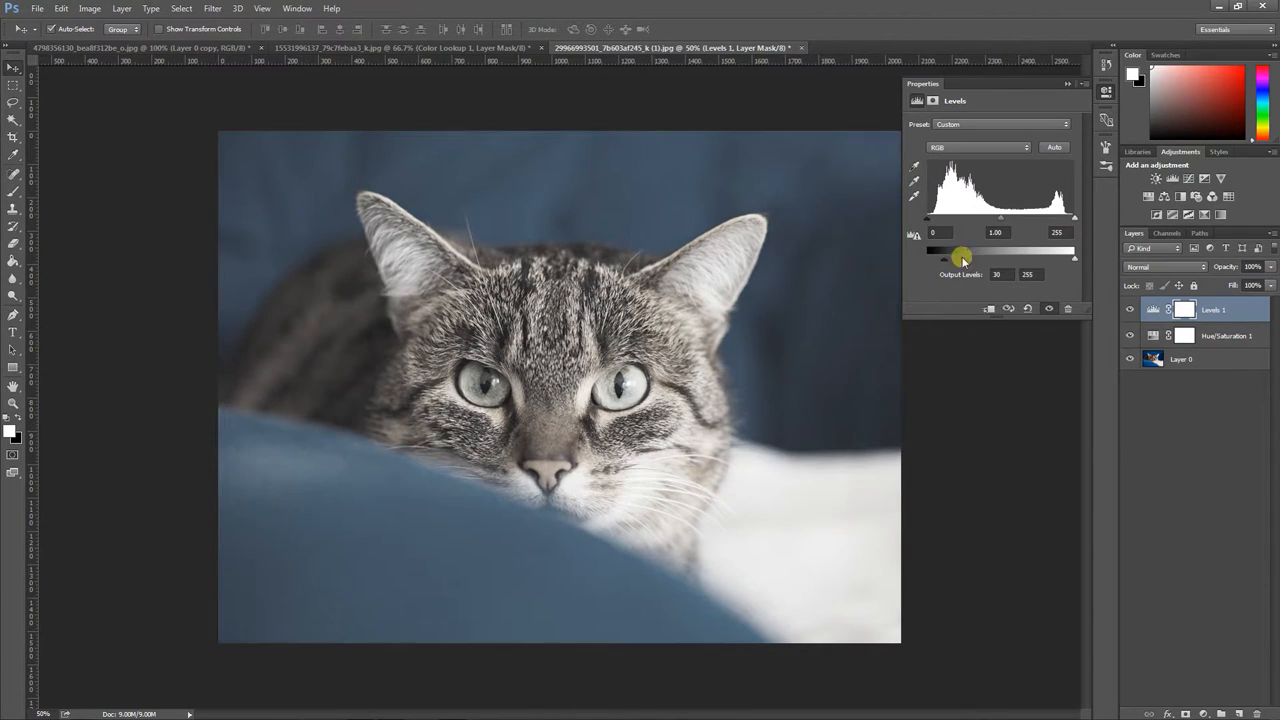
drag(1072, 261, 1057, 259)
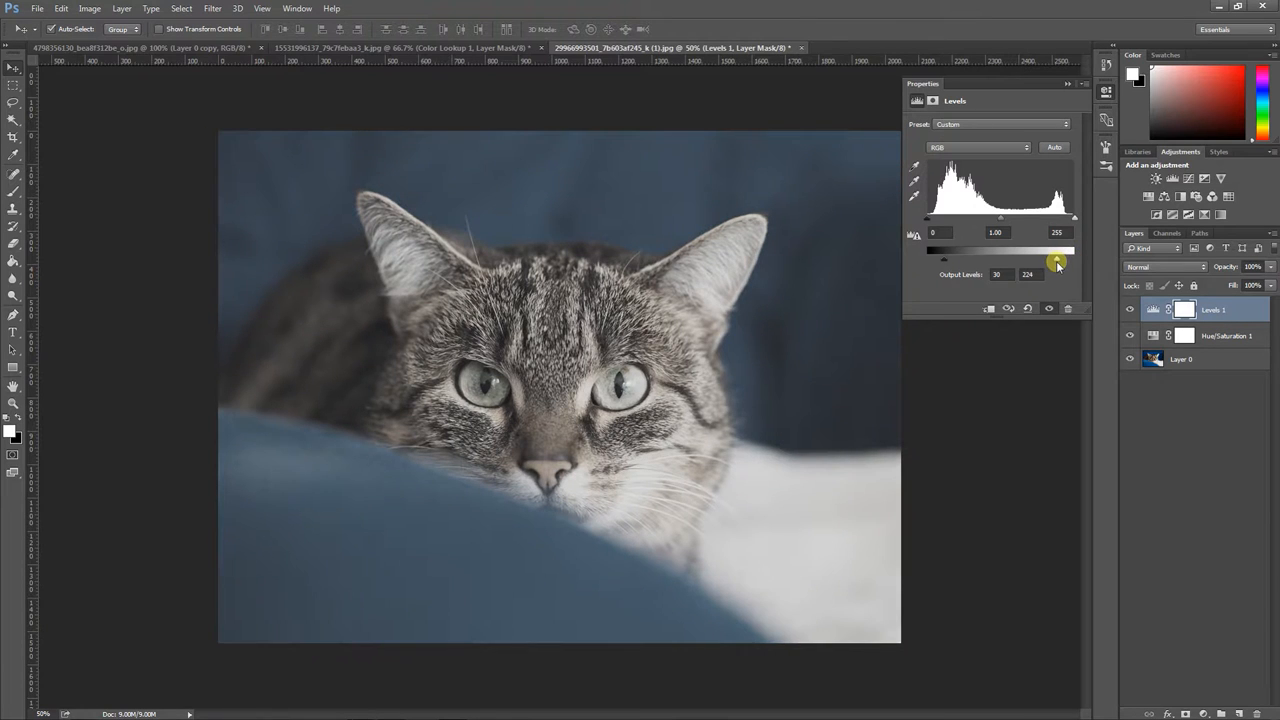
drag(943, 261, 947, 261)
click(1067, 83)
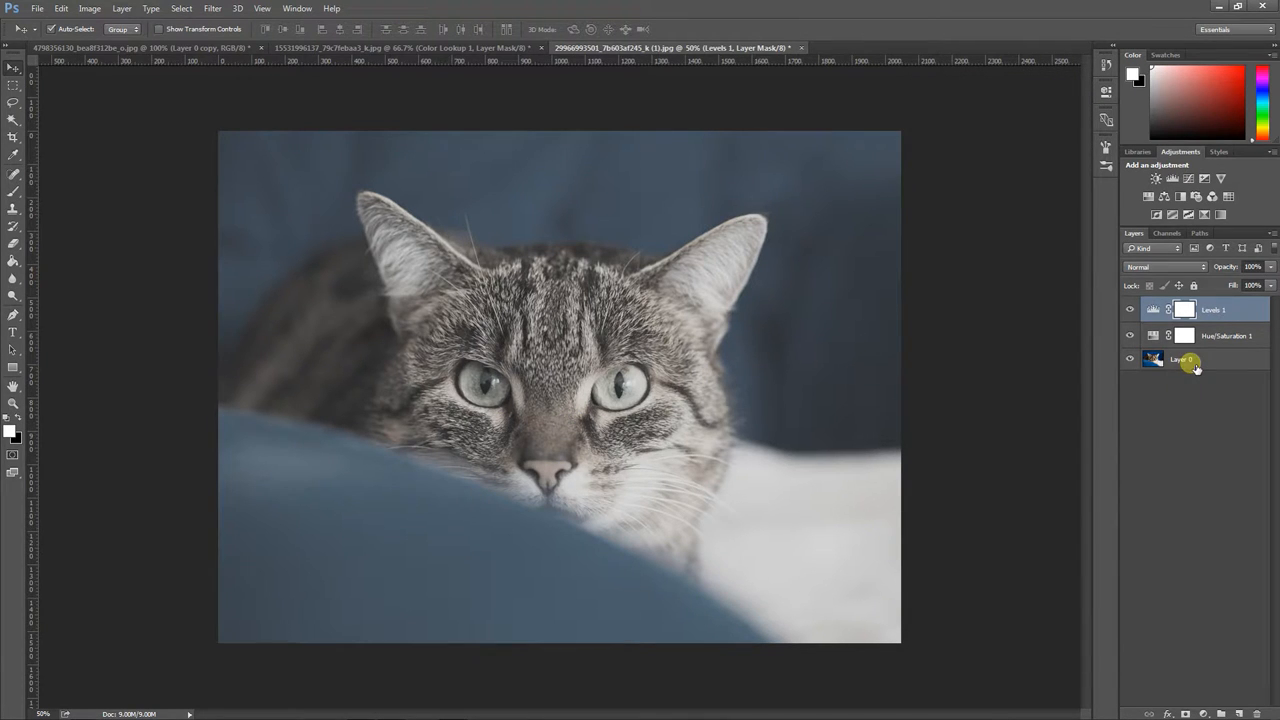
Step: Reopen the Hue/Saturation 1 adjustment and set its hue to +2
click(1214, 336)
double_click(1155, 336)
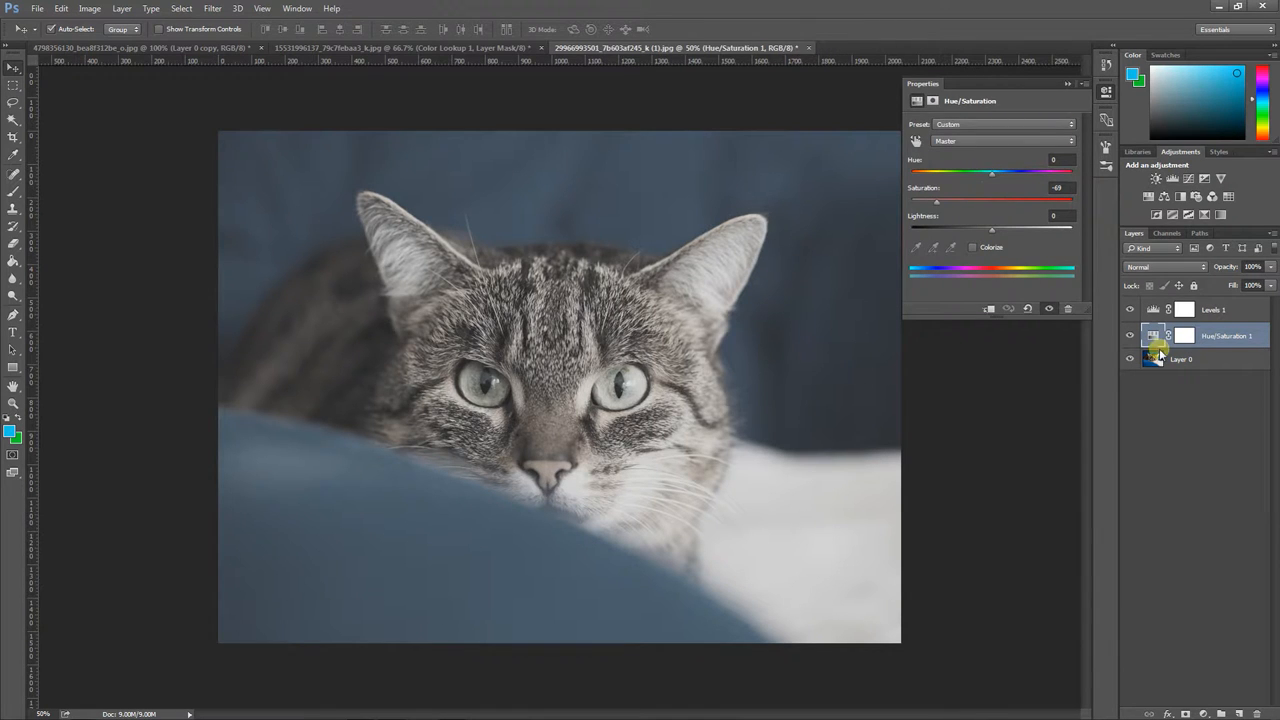
click(1182, 424)
click(1228, 337)
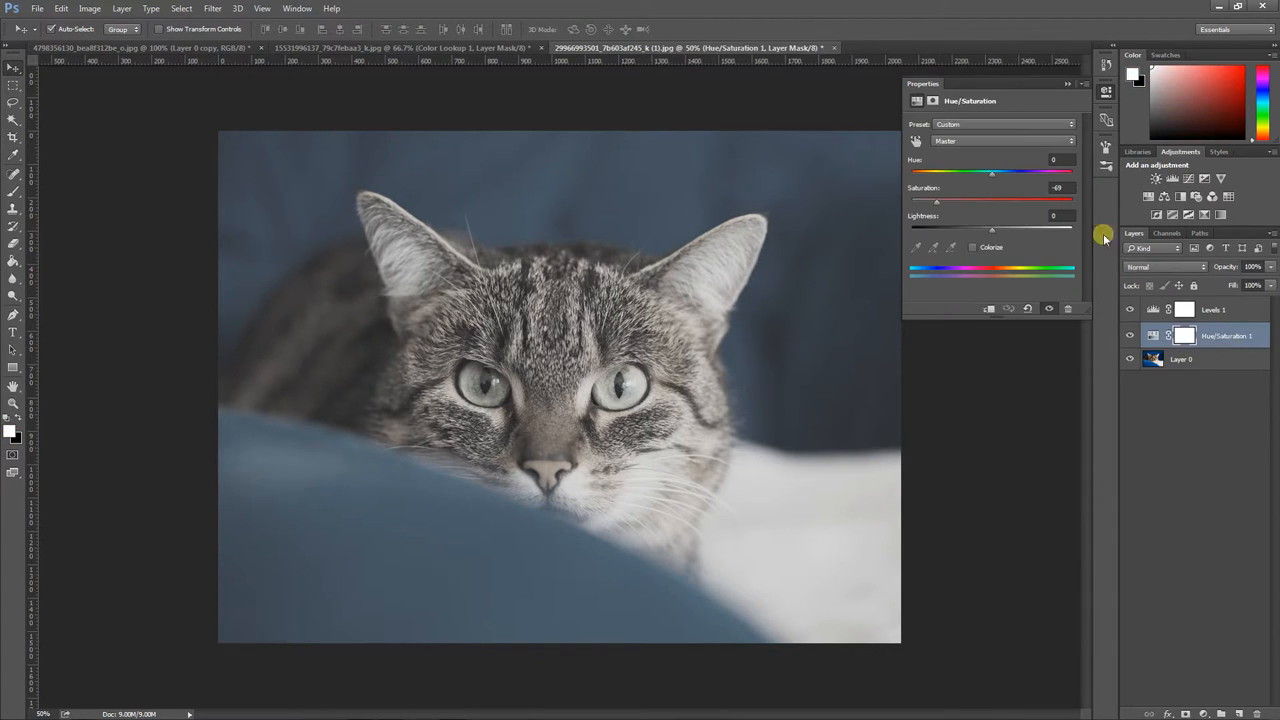
drag(994, 176, 994, 177)
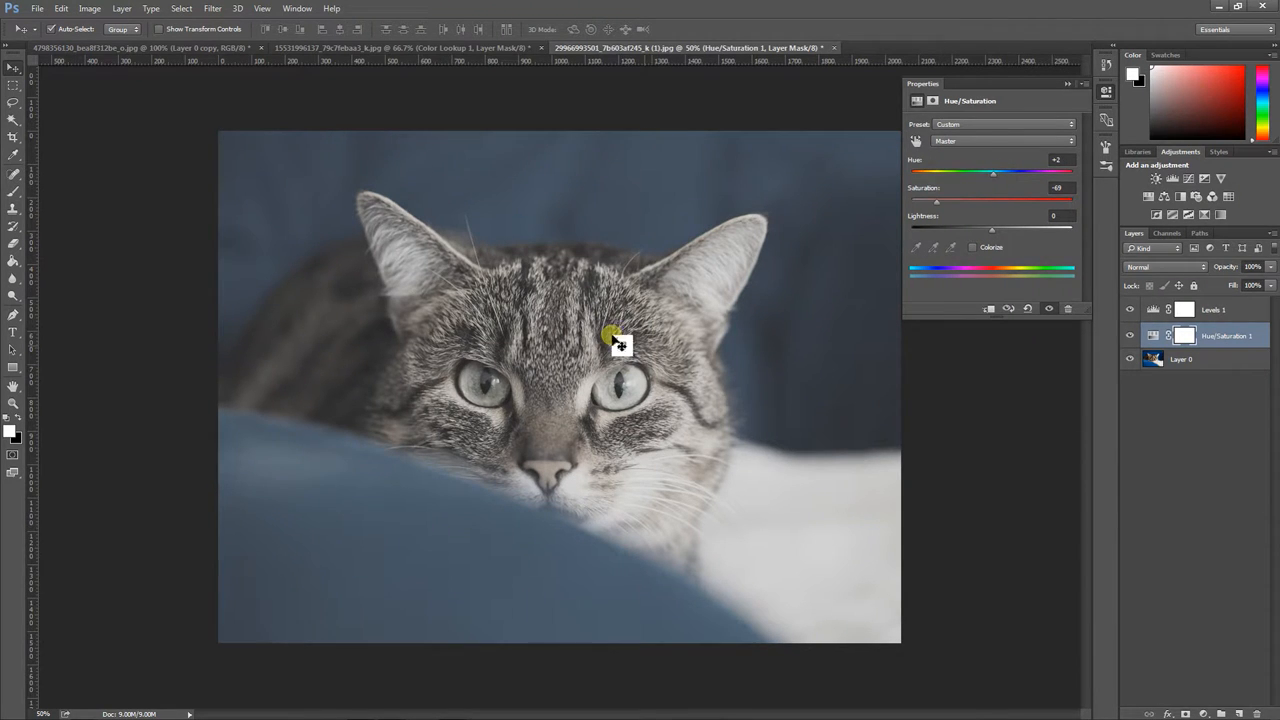
click(1185, 484)
Step: Duplicate Layer 0 as Layer 0 copy and move the copy above Levels 1 in the layer stack
click(1188, 362)
right_click(1190, 362)
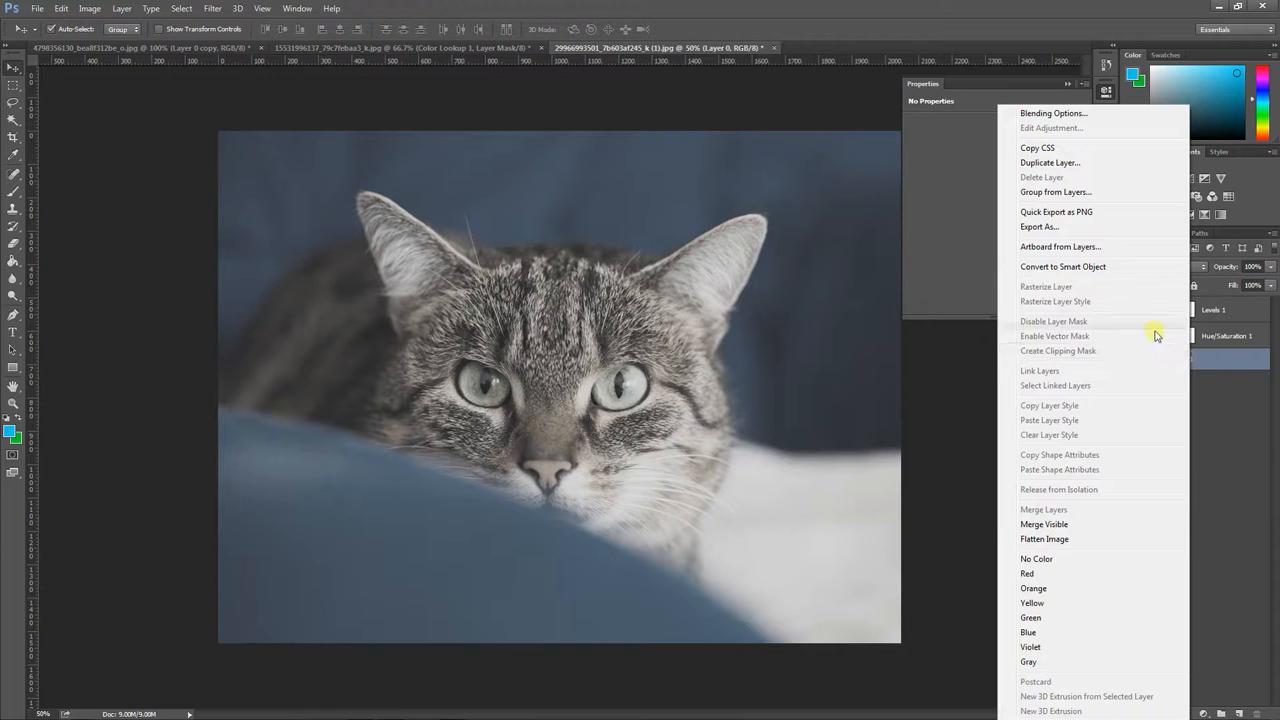
click(1060, 163)
click(740, 222)
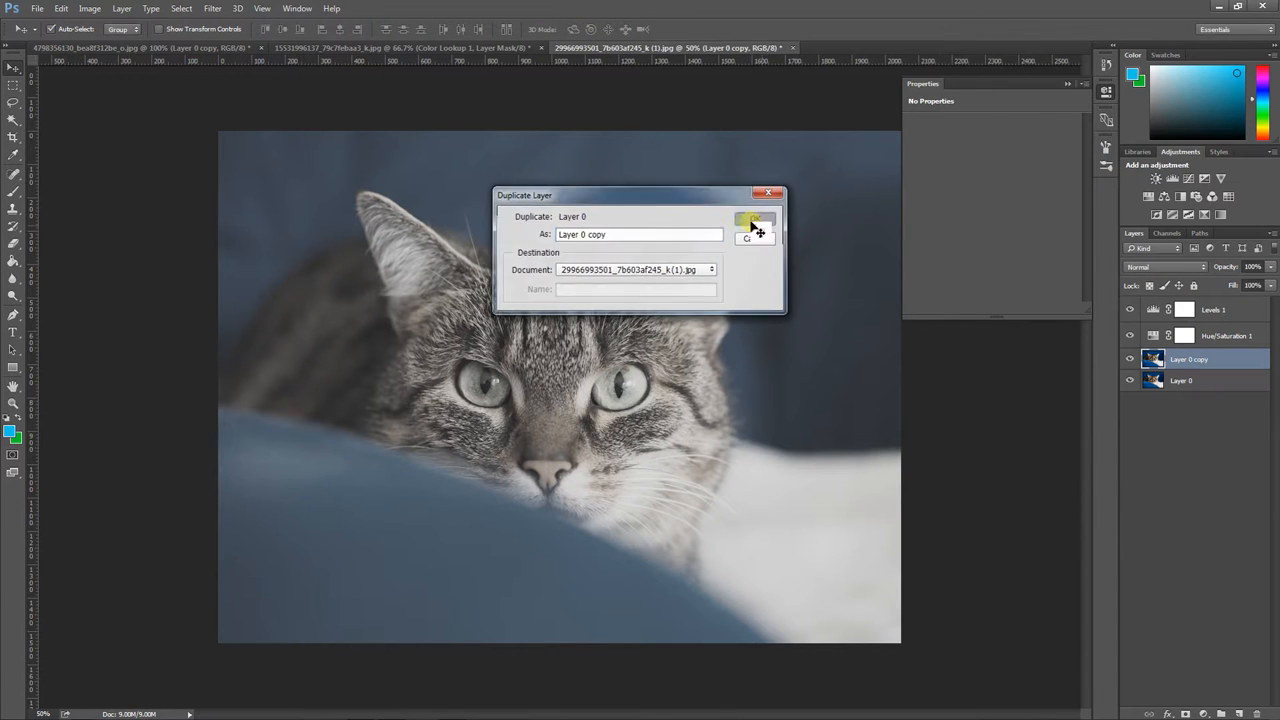
drag(1171, 363, 1188, 307)
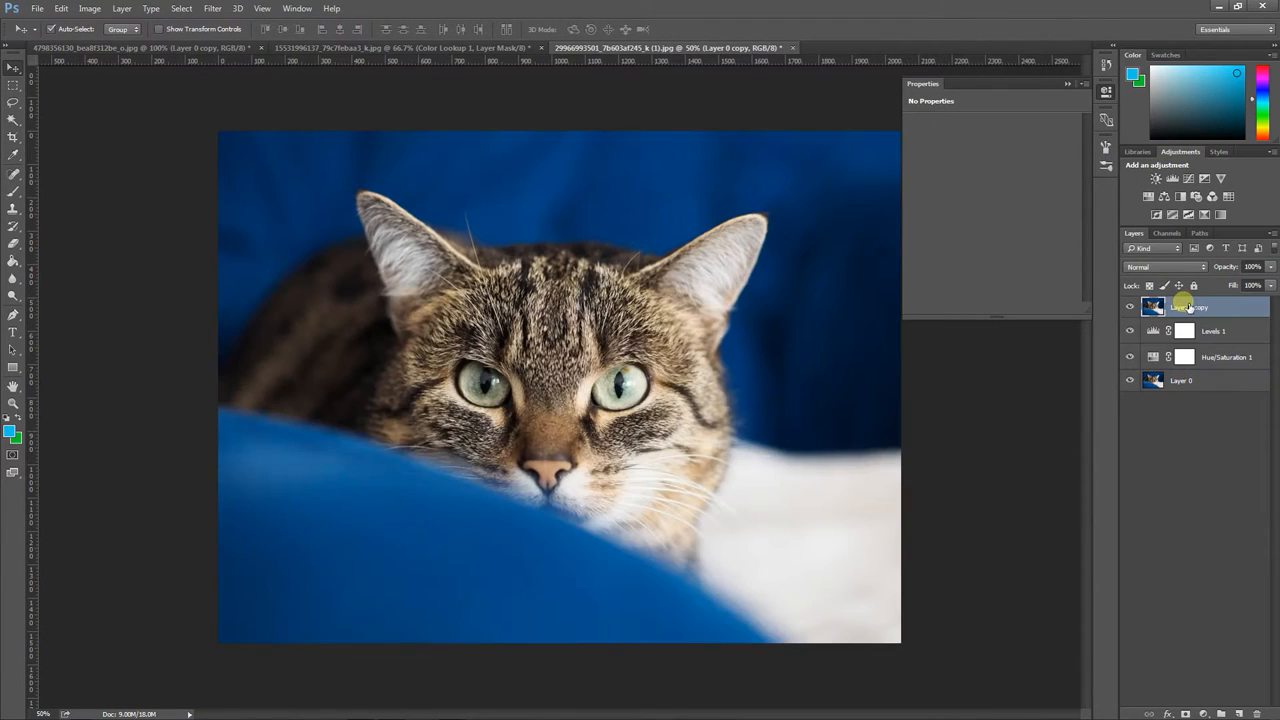
Step: Add a second Hue/Saturation adjustment layer above Layer 0 copy and colorize it in brown with hue 18
click(121, 8)
mouse_move(153, 170)
click(343, 233)
click(758, 227)
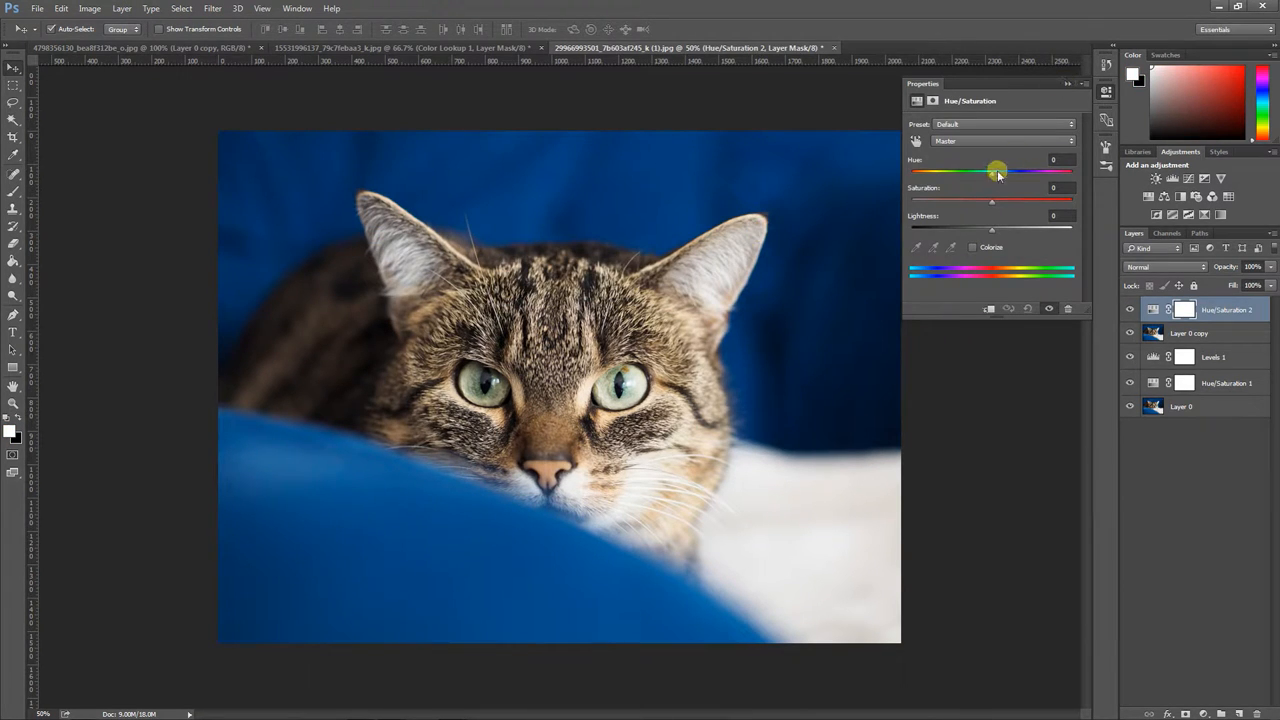
click(975, 247)
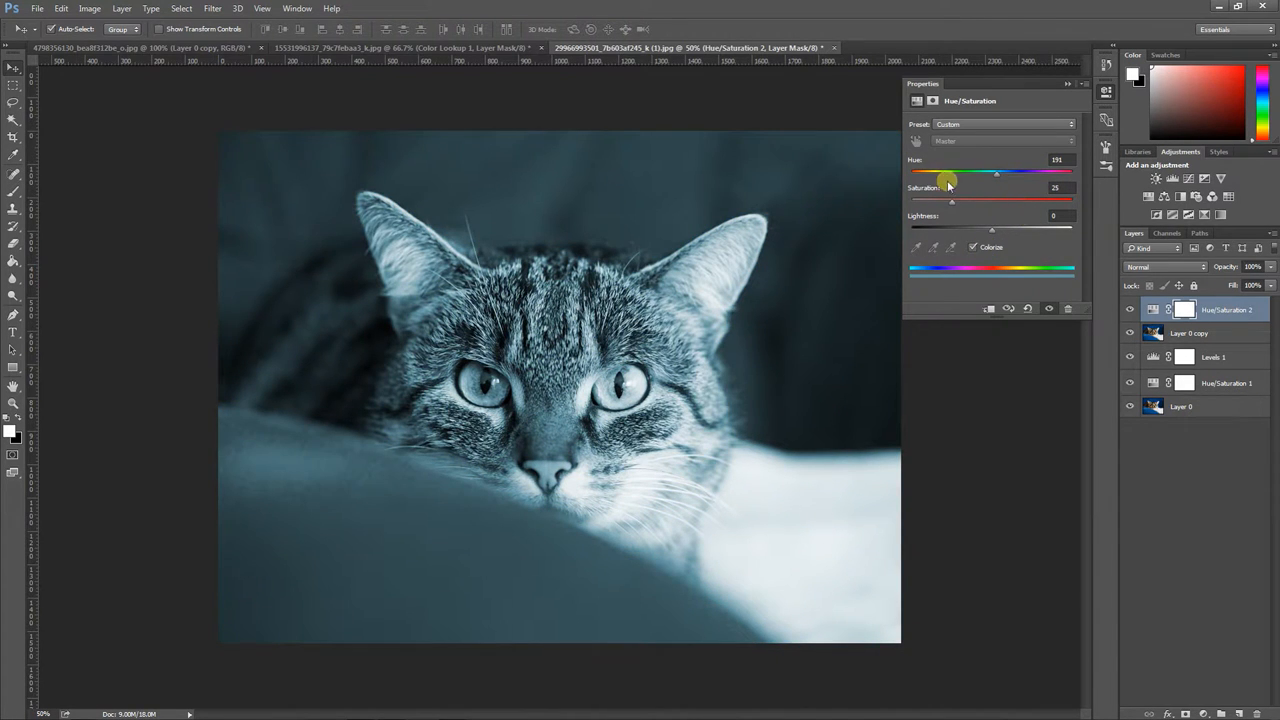
click(1047, 172)
drag(1048, 176, 918, 176)
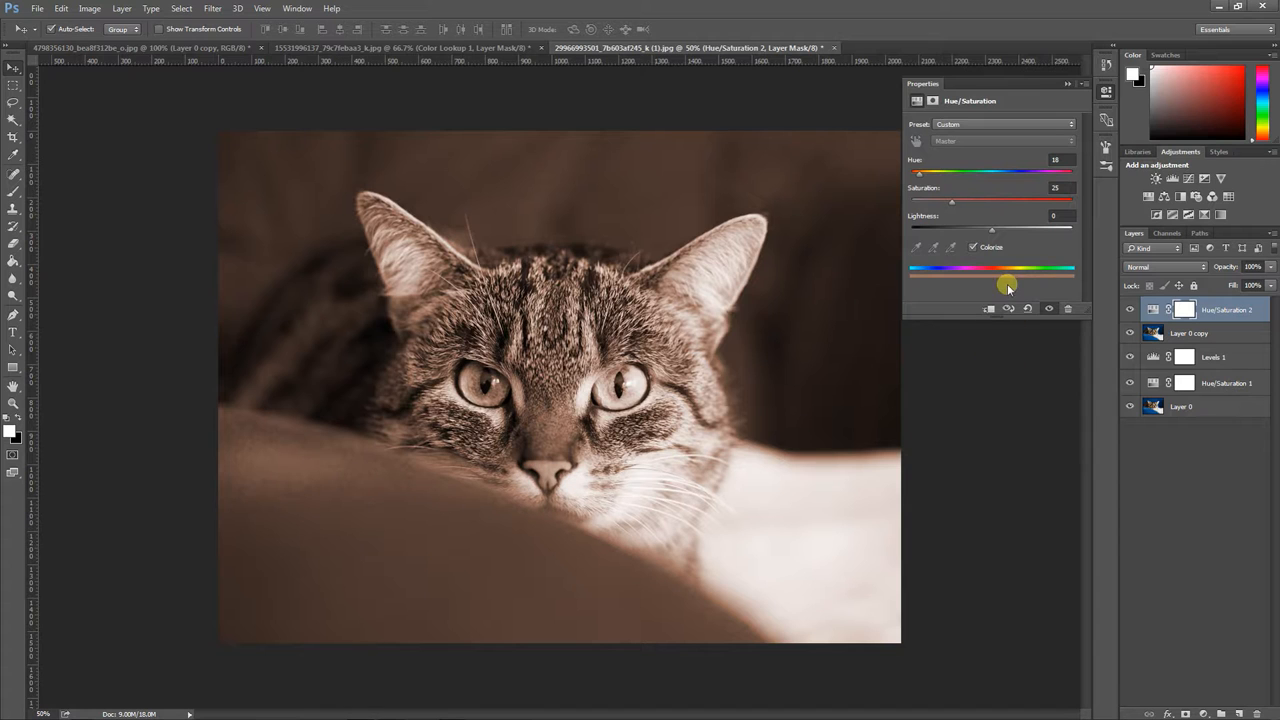
click(1070, 84)
Step: Try lowering the opacity of Layer 0 copy to 1%
click(1240, 334)
click(1270, 267)
drag(1228, 283, 1205, 286)
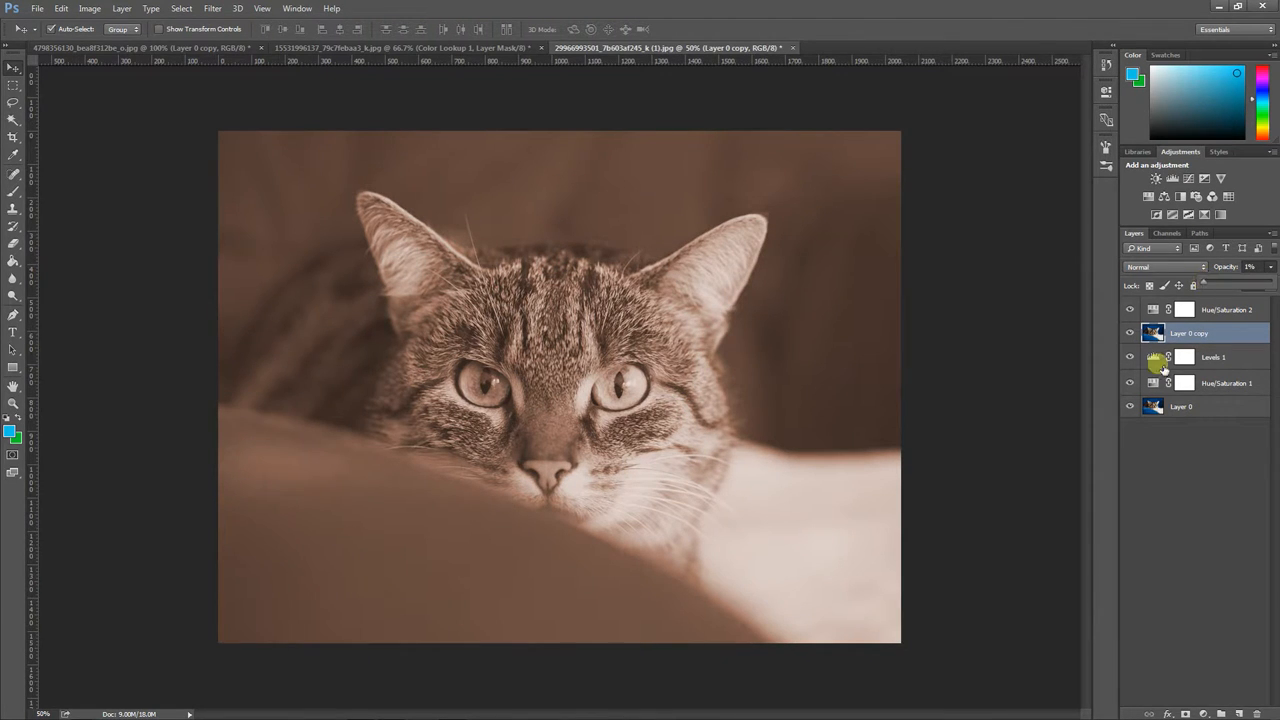
click(1203, 518)
Step: Clip the second Hue/Saturation layer to Layer 0 copy and set the copy's opacity to about 36%
click(1237, 340)
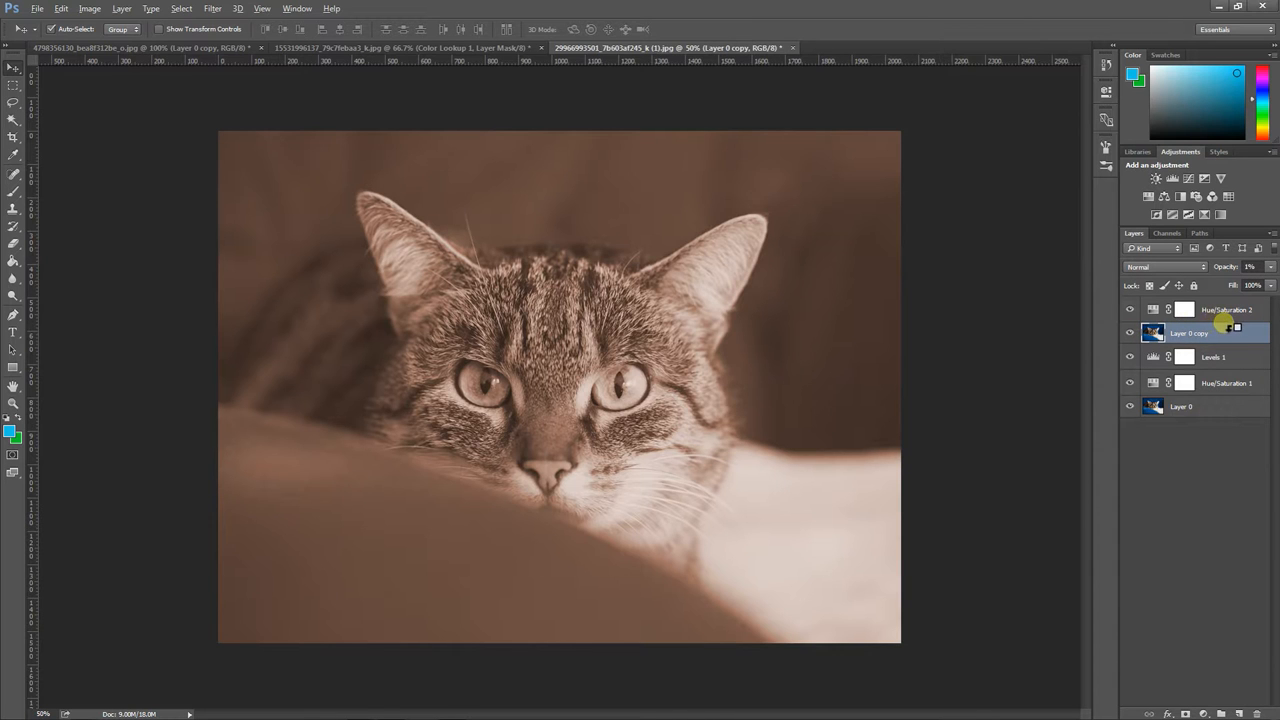
alt+click(1228, 322)
click(1270, 267)
click(1226, 285)
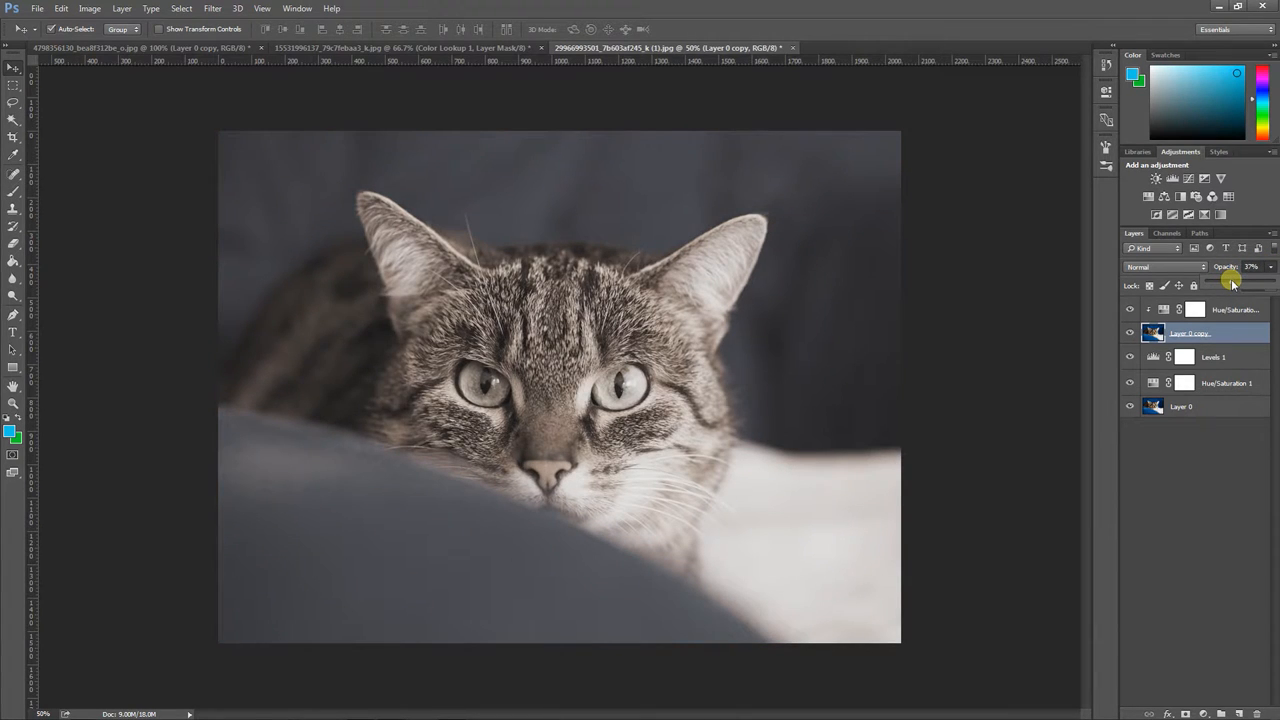
Step: Reopen the Hue/Saturation 1 adjustment and reduce its saturation to the minimum
click(1228, 383)
double_click(1155, 383)
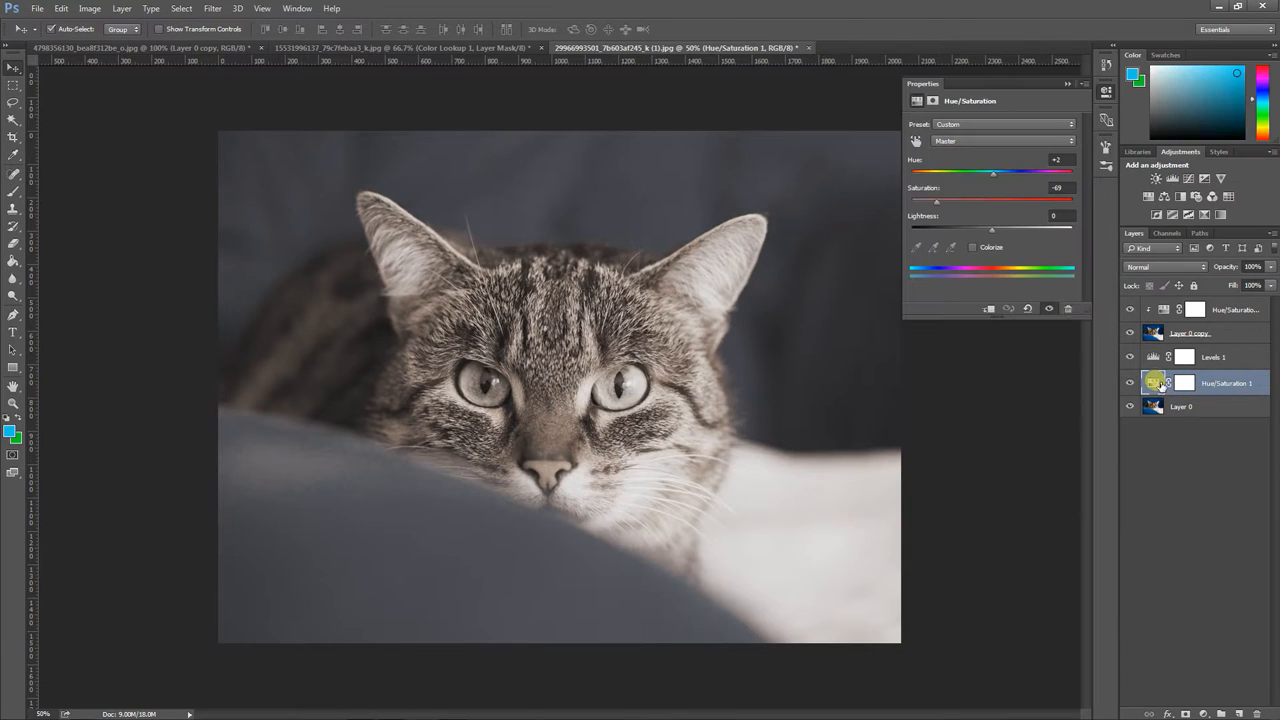
drag(935, 201, 906, 202)
click(1069, 86)
Step: Try the Color Burn and Soft Light blend modes on Layer 0 copy
click(1221, 336)
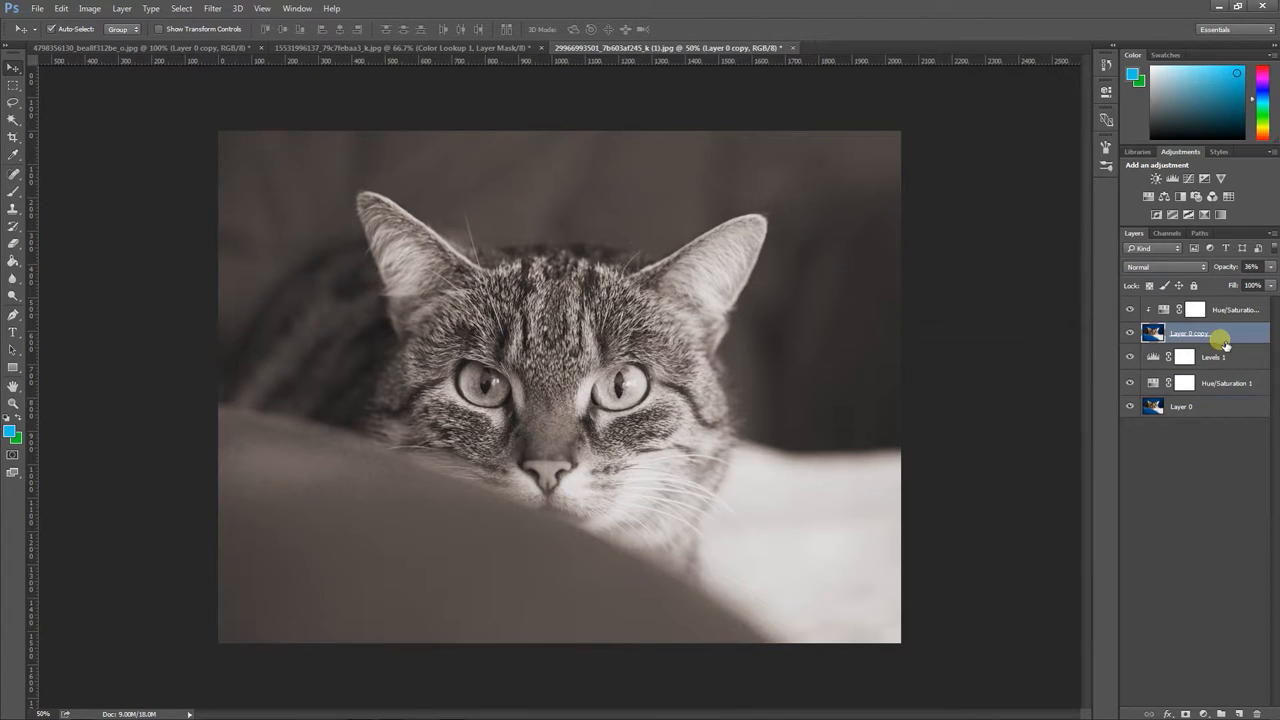
click(1176, 270)
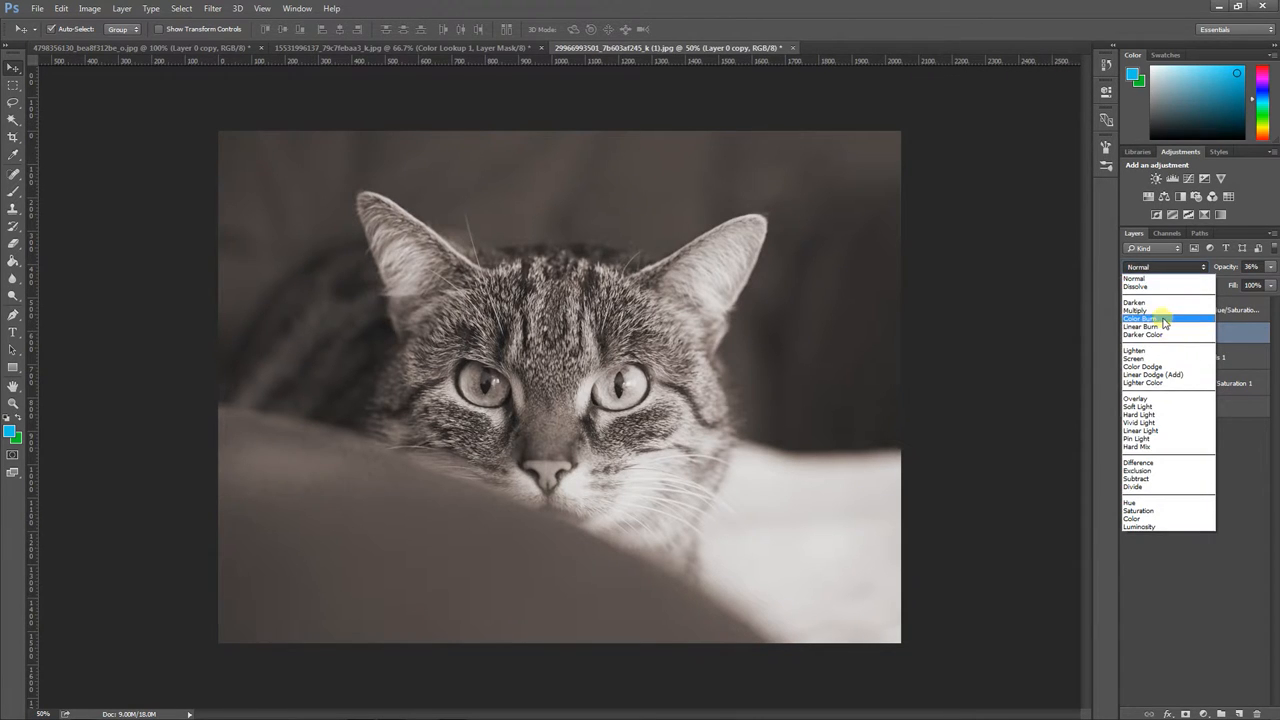
click(1167, 319)
click(1166, 267)
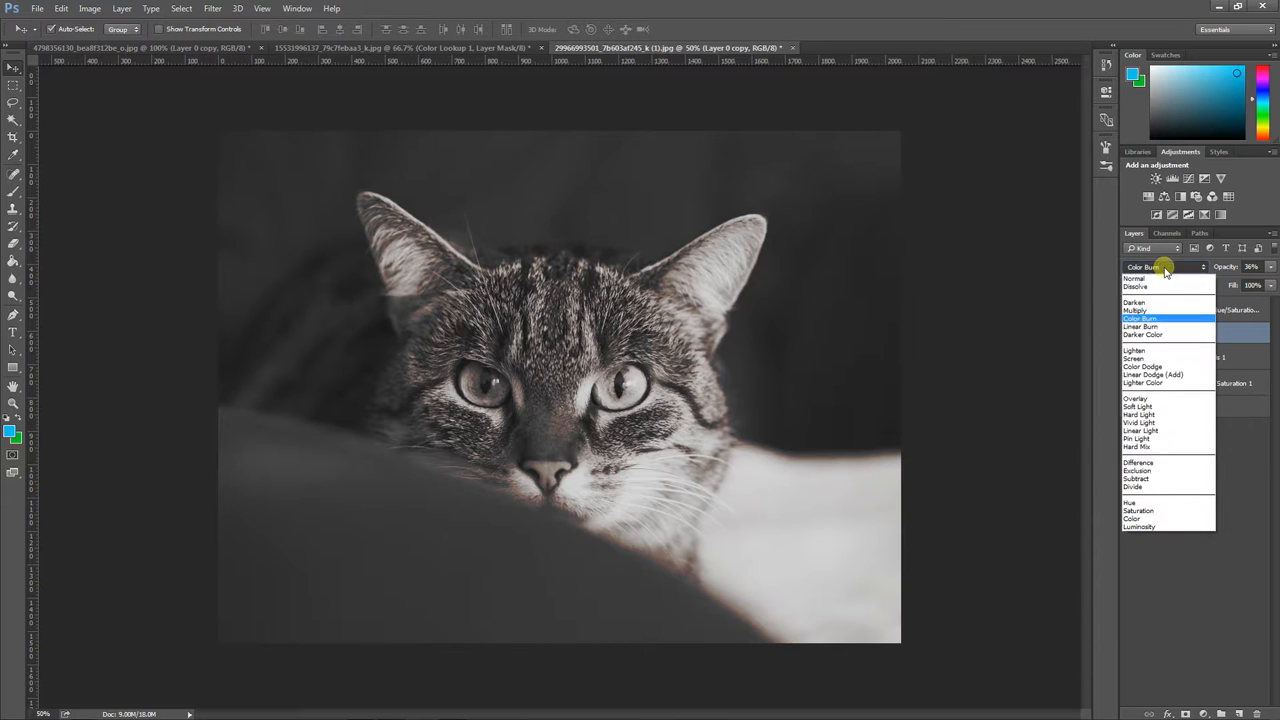
click(1175, 407)
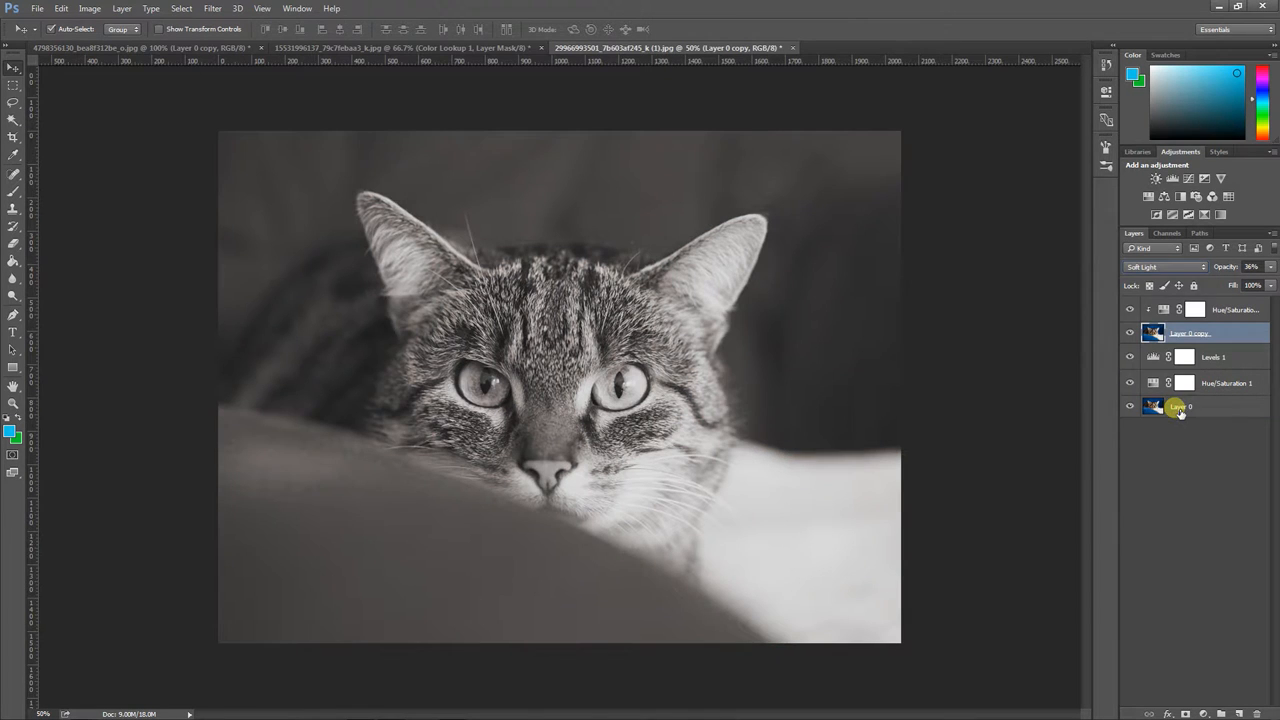
Step: Try the Overlay blend mode on Layer 0 copy at 66% opacity
click(1166, 266)
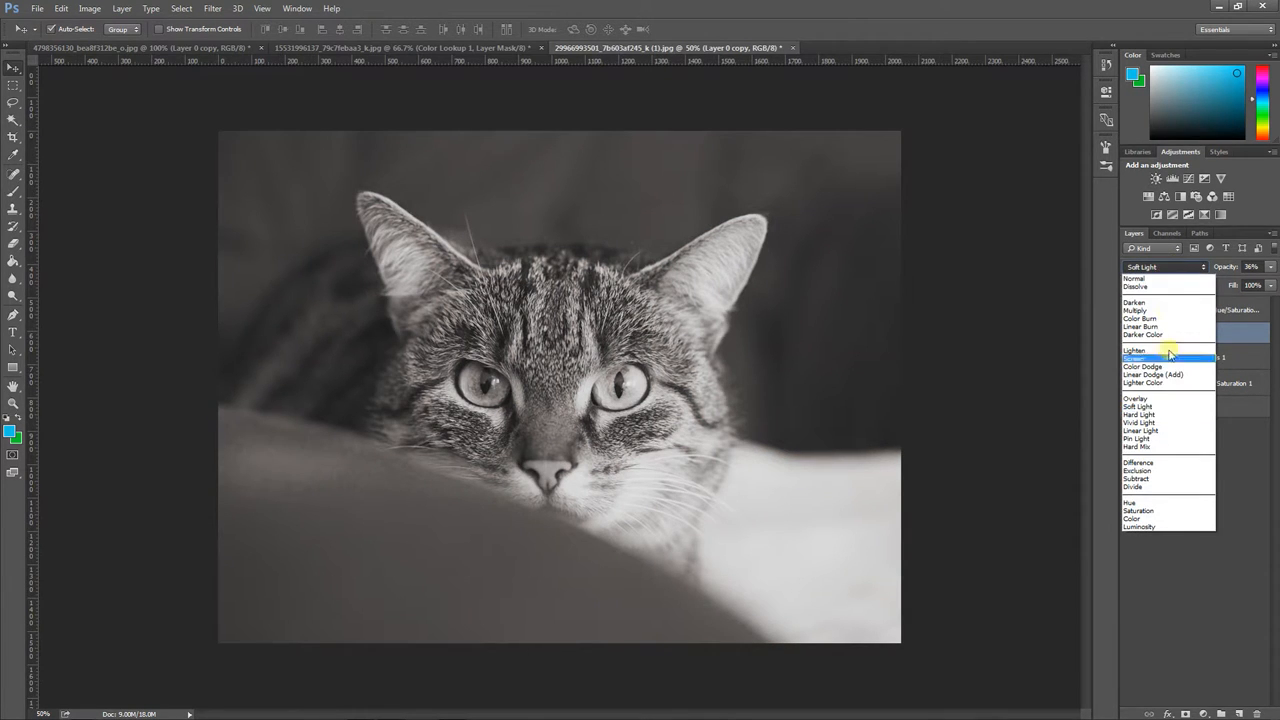
click(1169, 399)
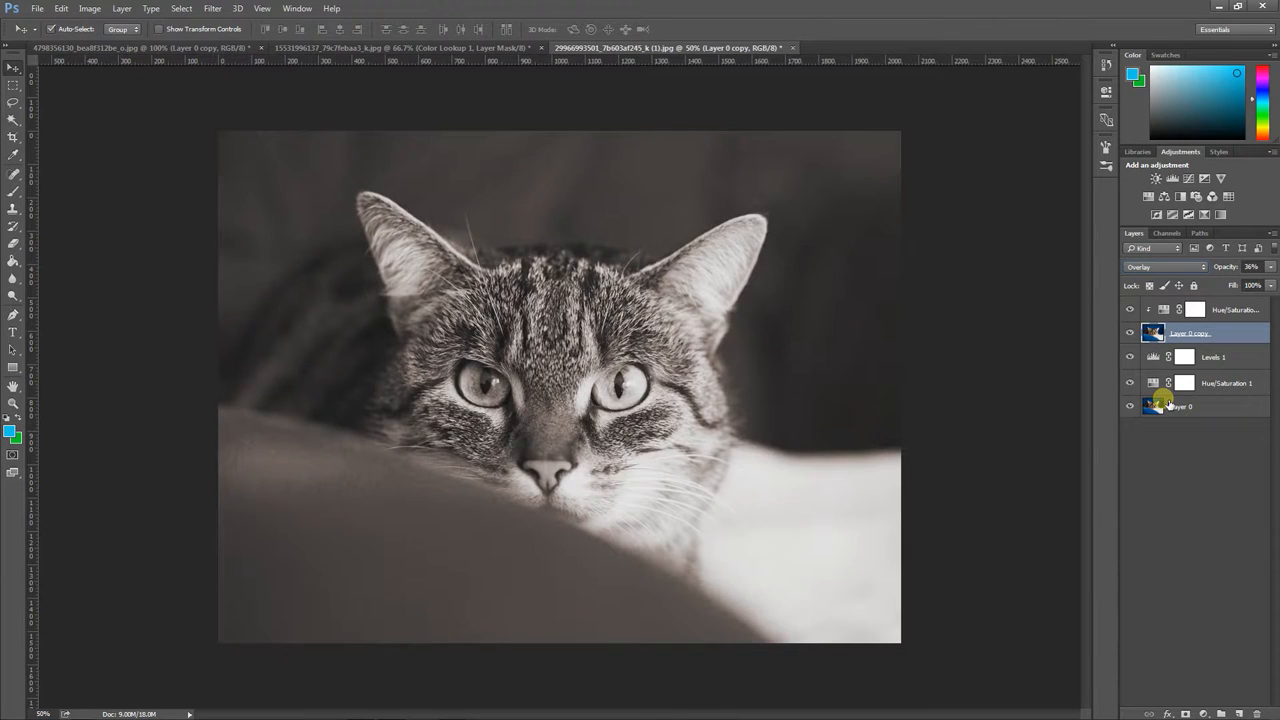
click(1268, 267)
click(1253, 283)
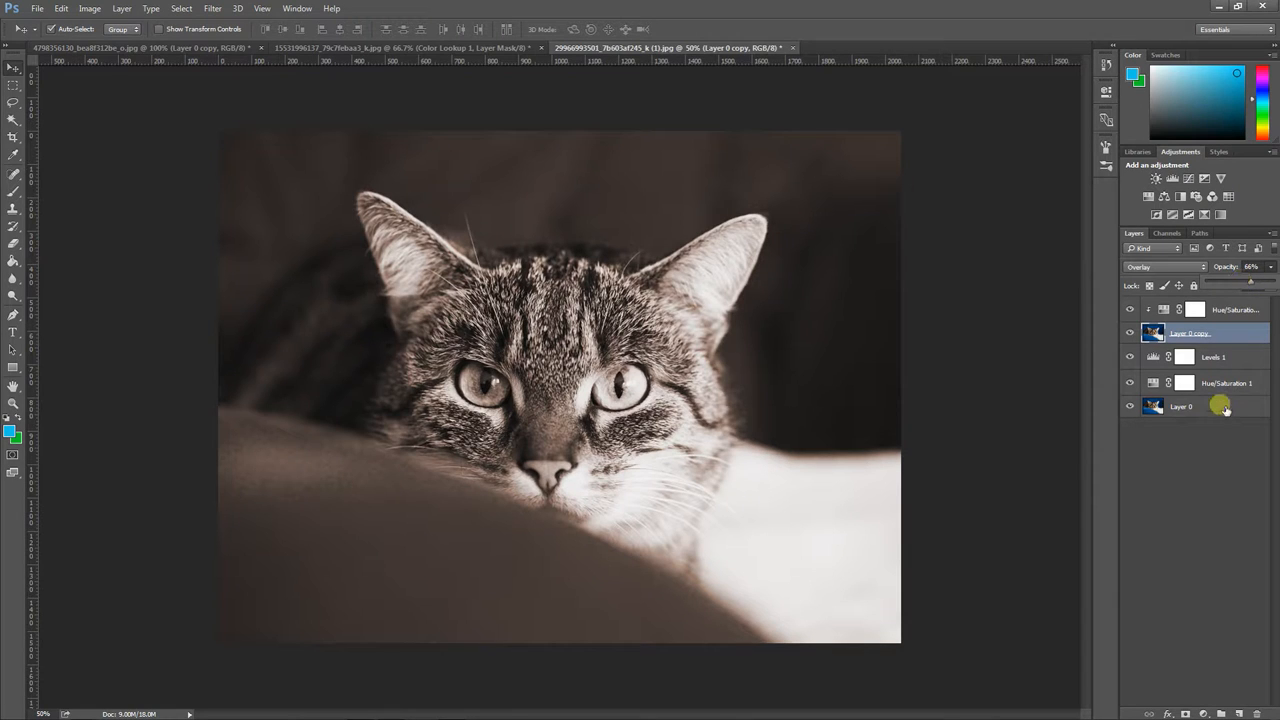
Step: Set the blend mode of Layer 0 copy to Color and its opacity to 34%
click(1153, 269)
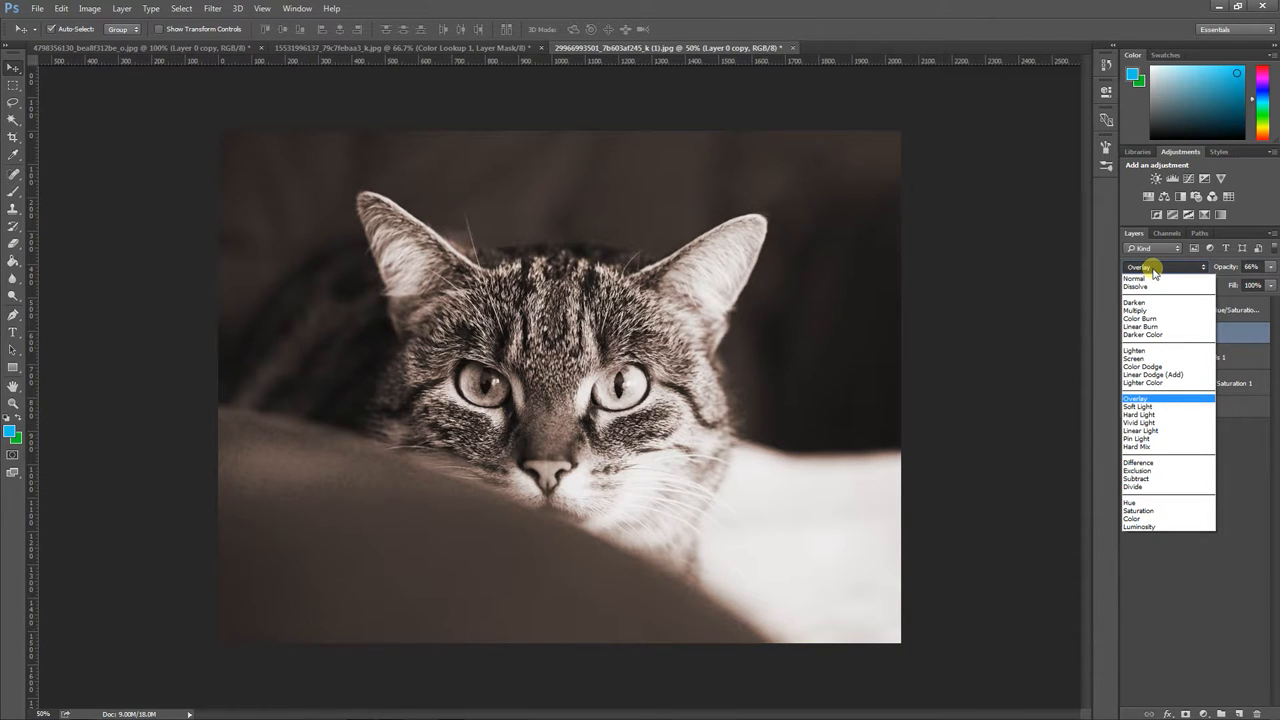
click(1147, 518)
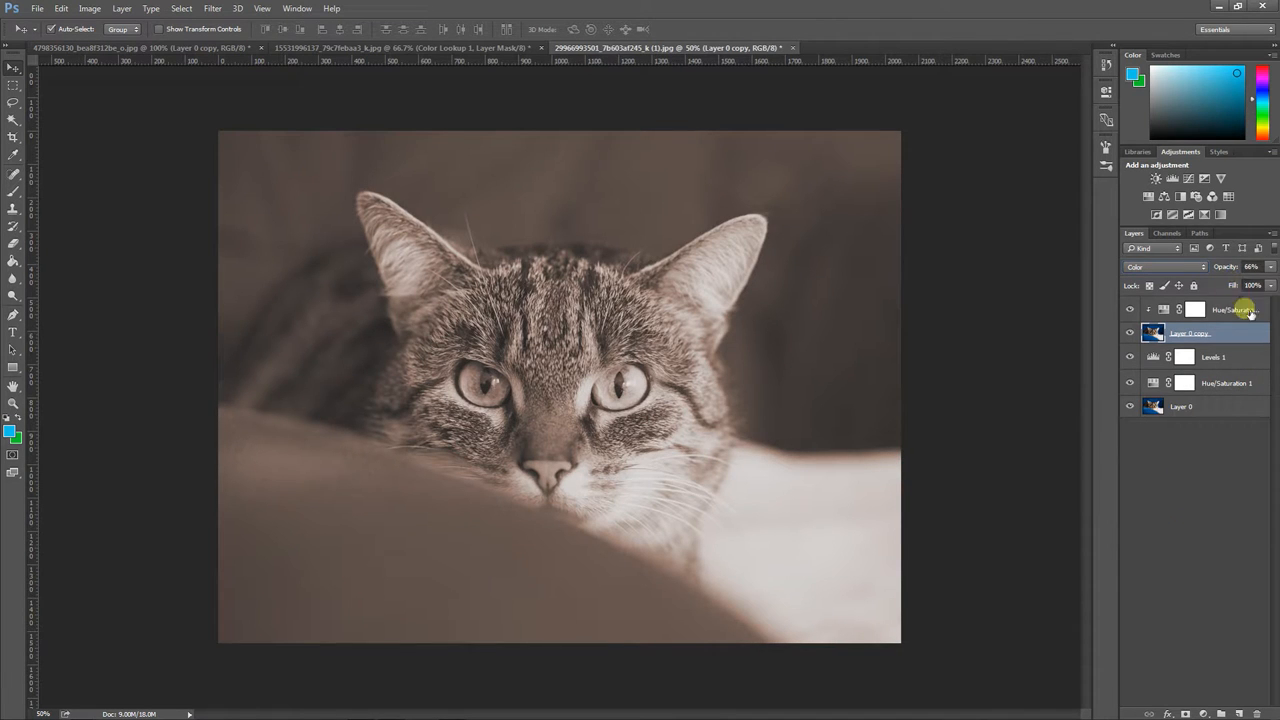
drag(1267, 271, 1232, 285)
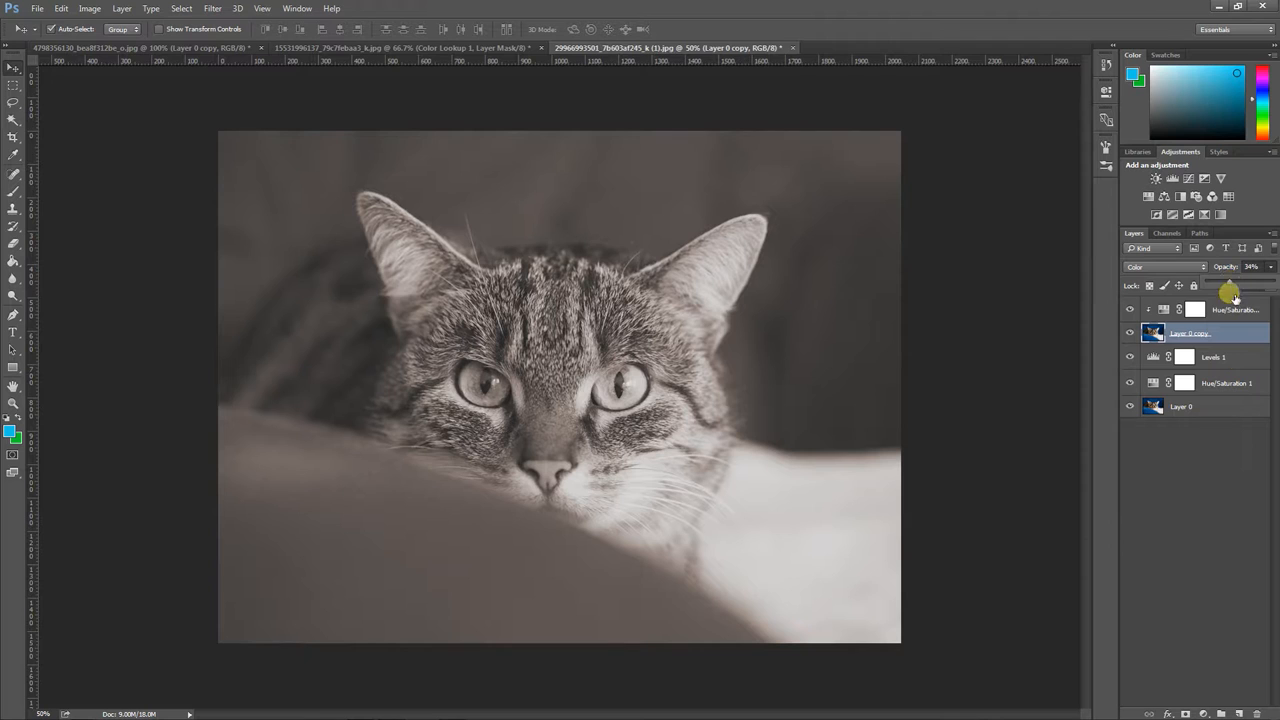
click(1233, 443)
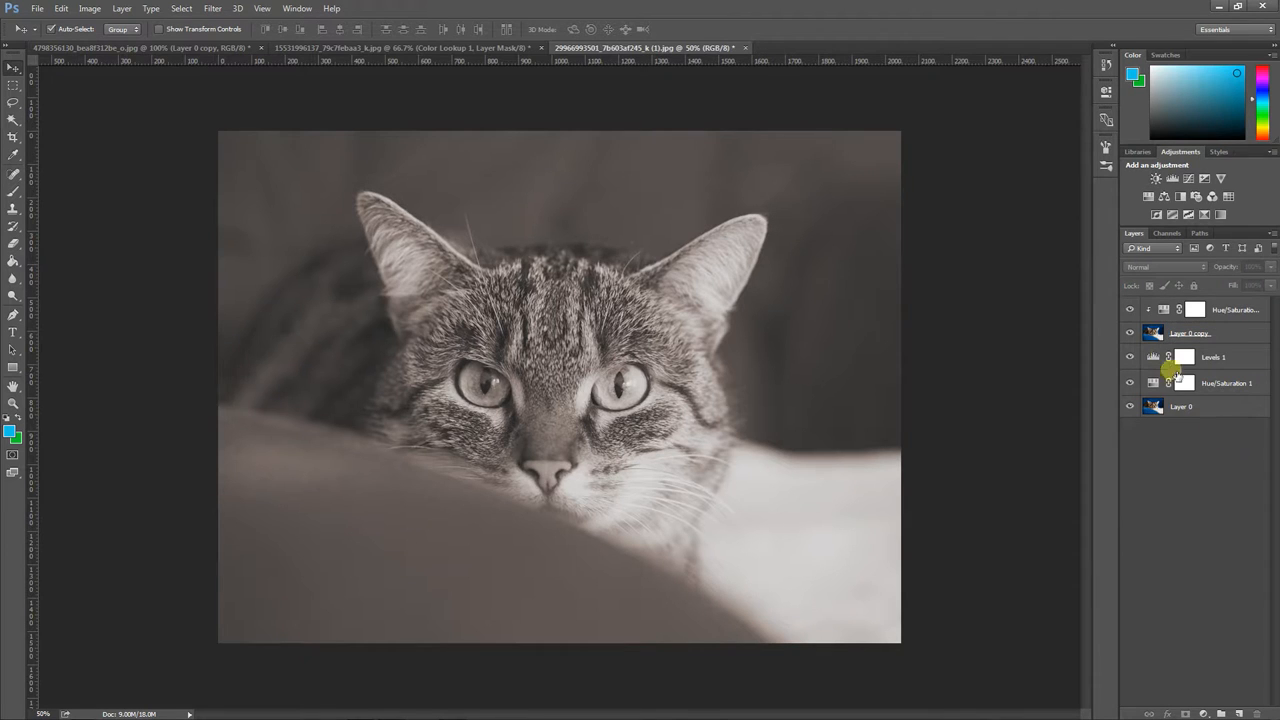
Step: Move Levels 1 to the top of the layer stack and hide every layer above Layer 0 to compare with the original photo
drag(1156, 349, 1246, 300)
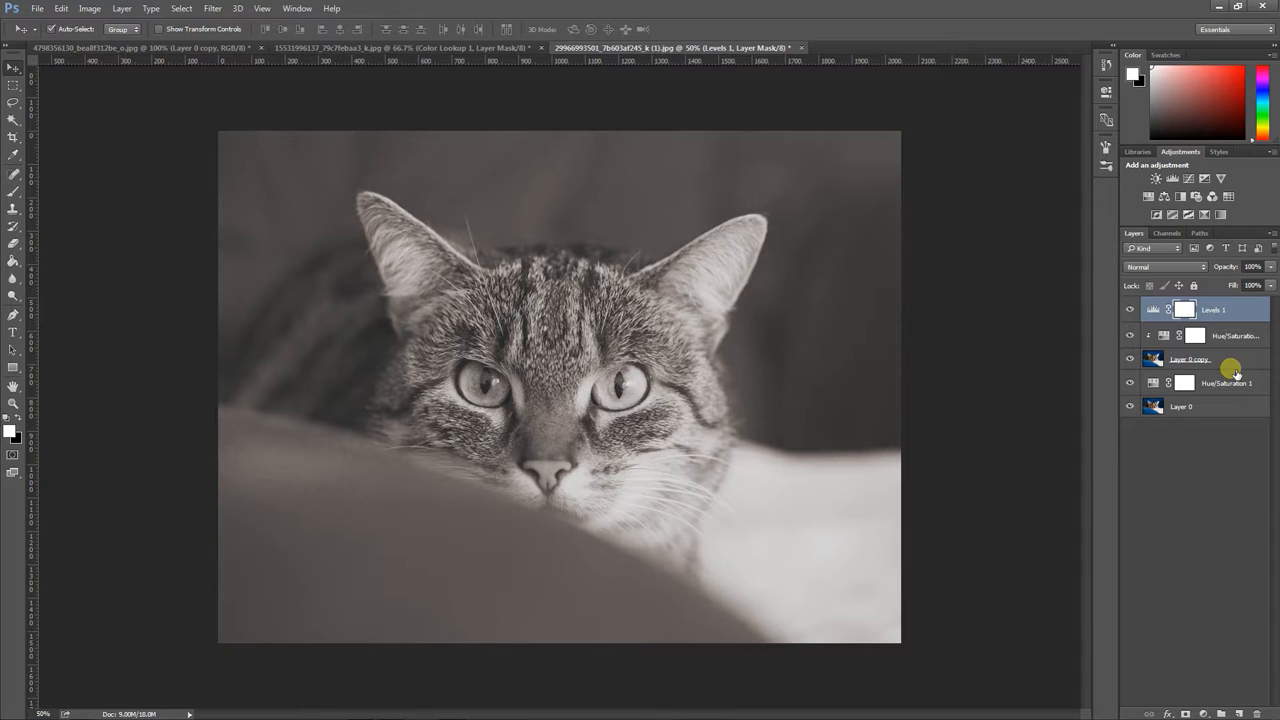
drag(1236, 372, 547, 491)
drag(1129, 312, 280, 484)
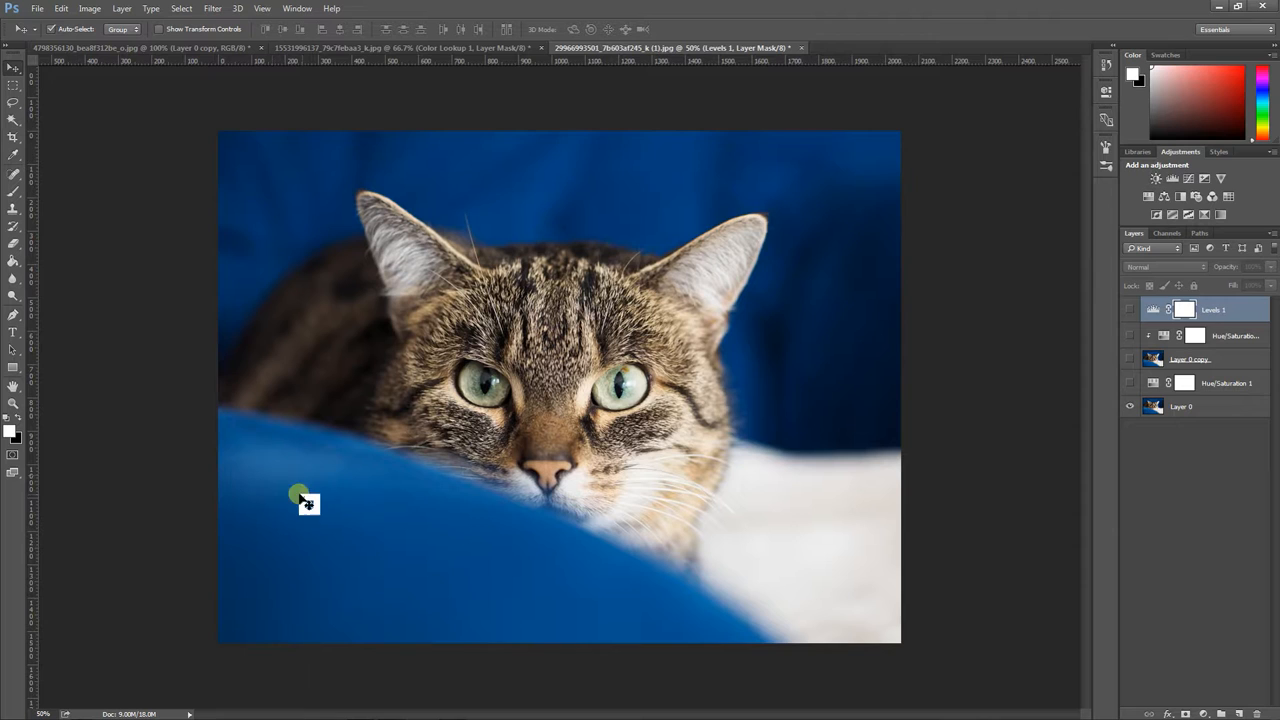
Step: Show every layer above Layer 0 in the cat photo again and switch to the autumn lake photo
drag(1131, 311, 1129, 391)
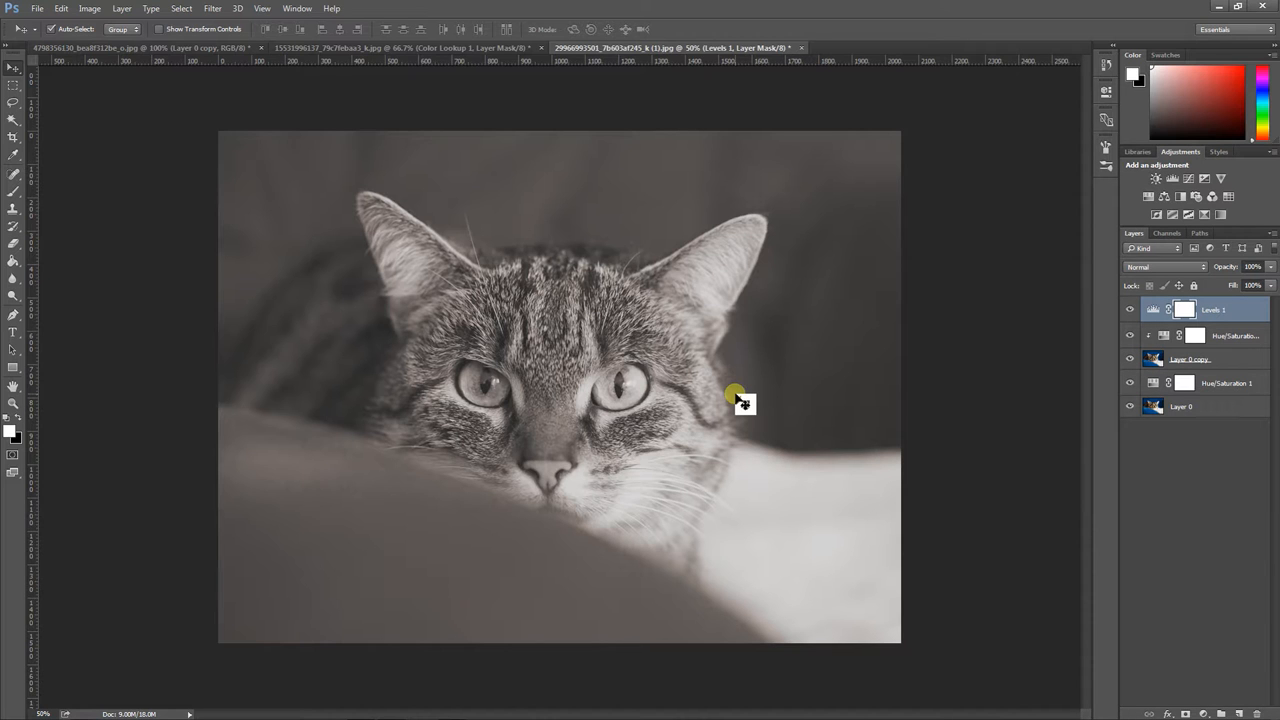
click(422, 49)
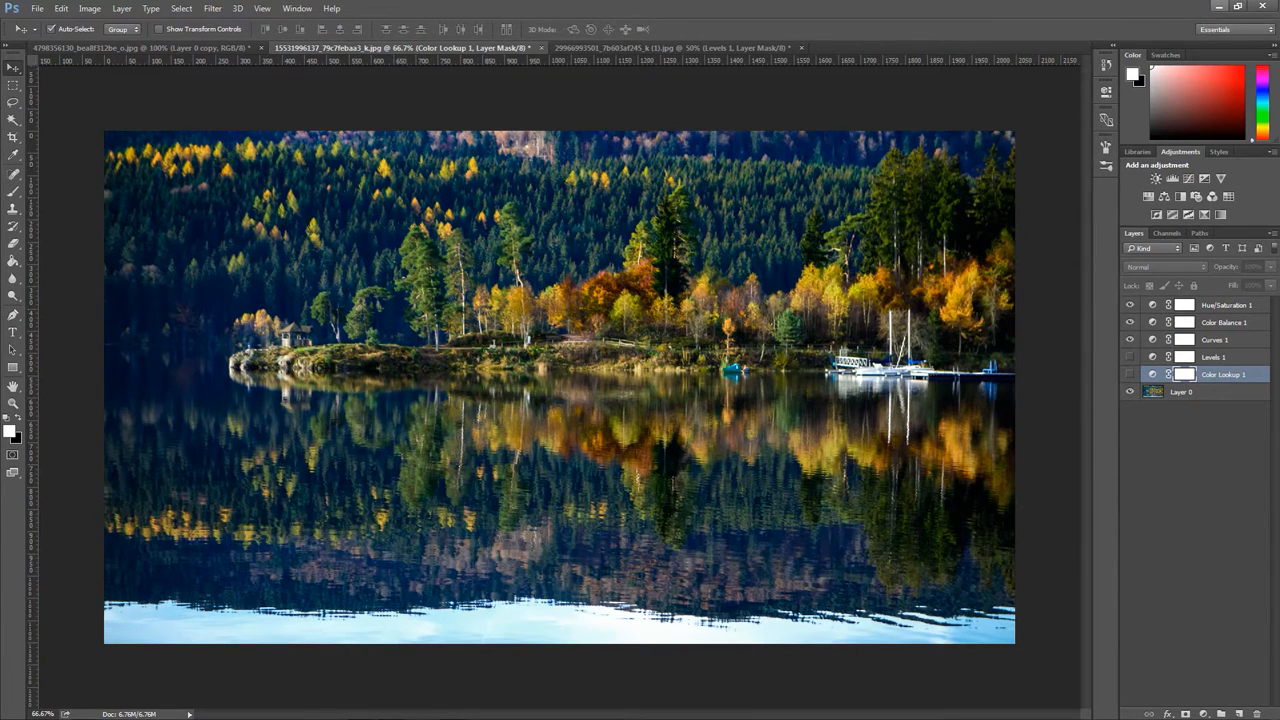
Step: Switch to the browser and review the Week 4 Homework's image licence and .psd submission requirements
click(1219, 6)
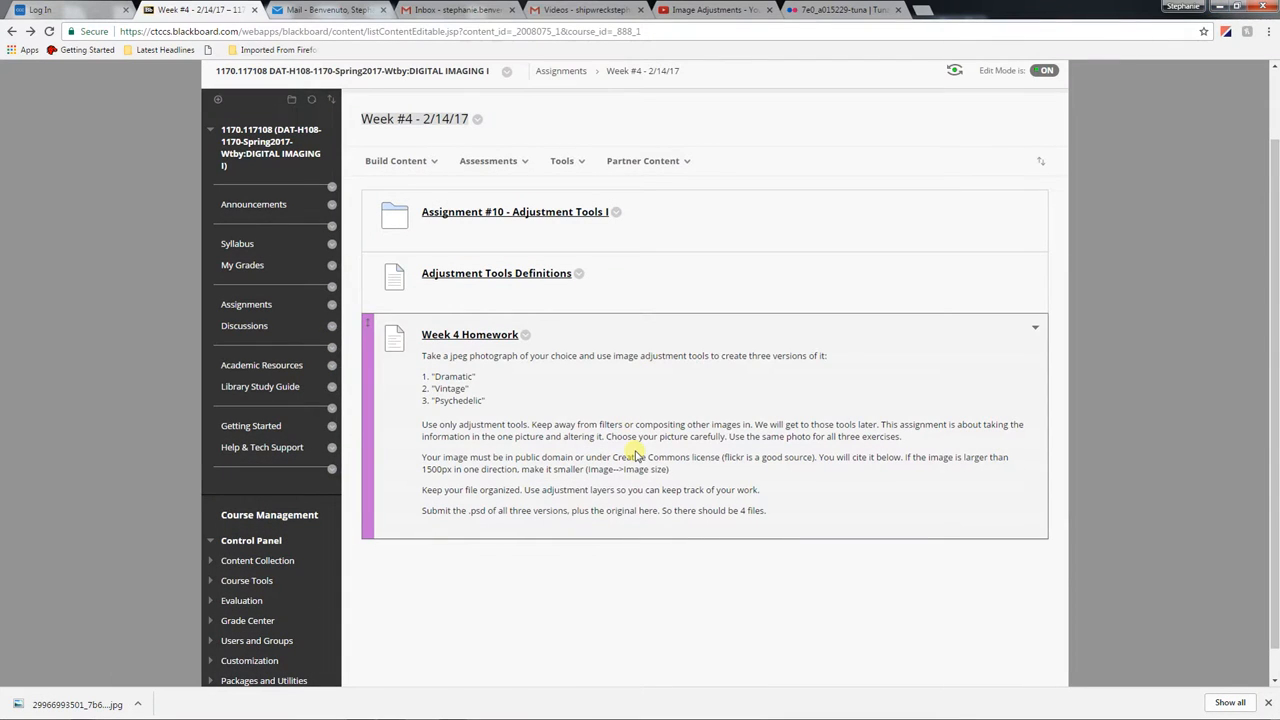
drag(760, 436, 908, 457)
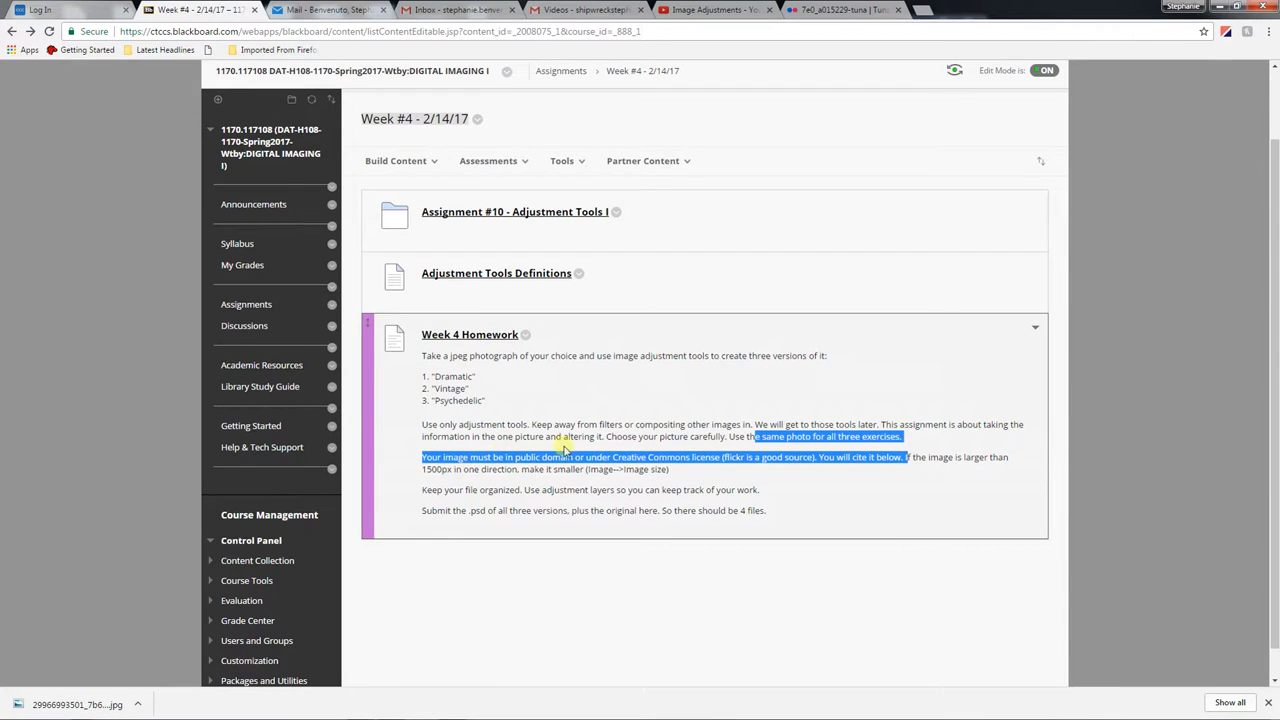
click(748, 440)
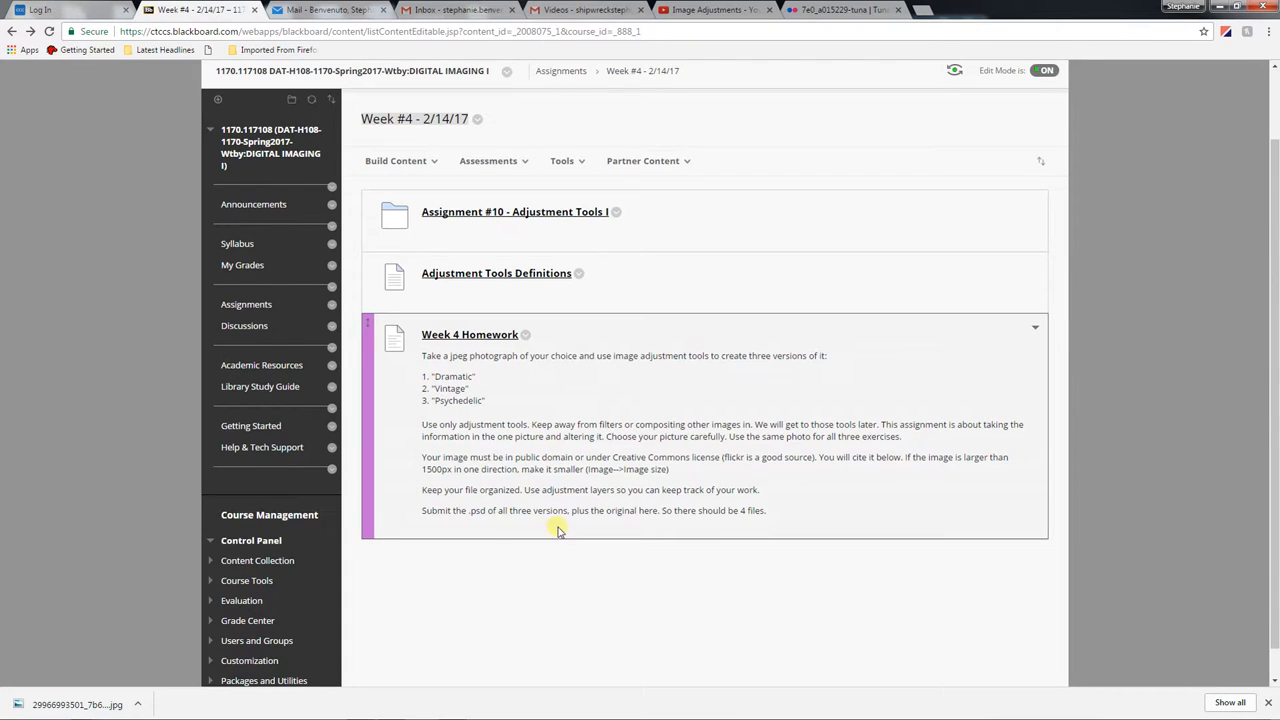
drag(424, 513, 611, 515)
Step: Return to Photoshop, hide the lake photo's adjustment layers for comparison, and show all of them except Color Lookup 1
click(362, 712)
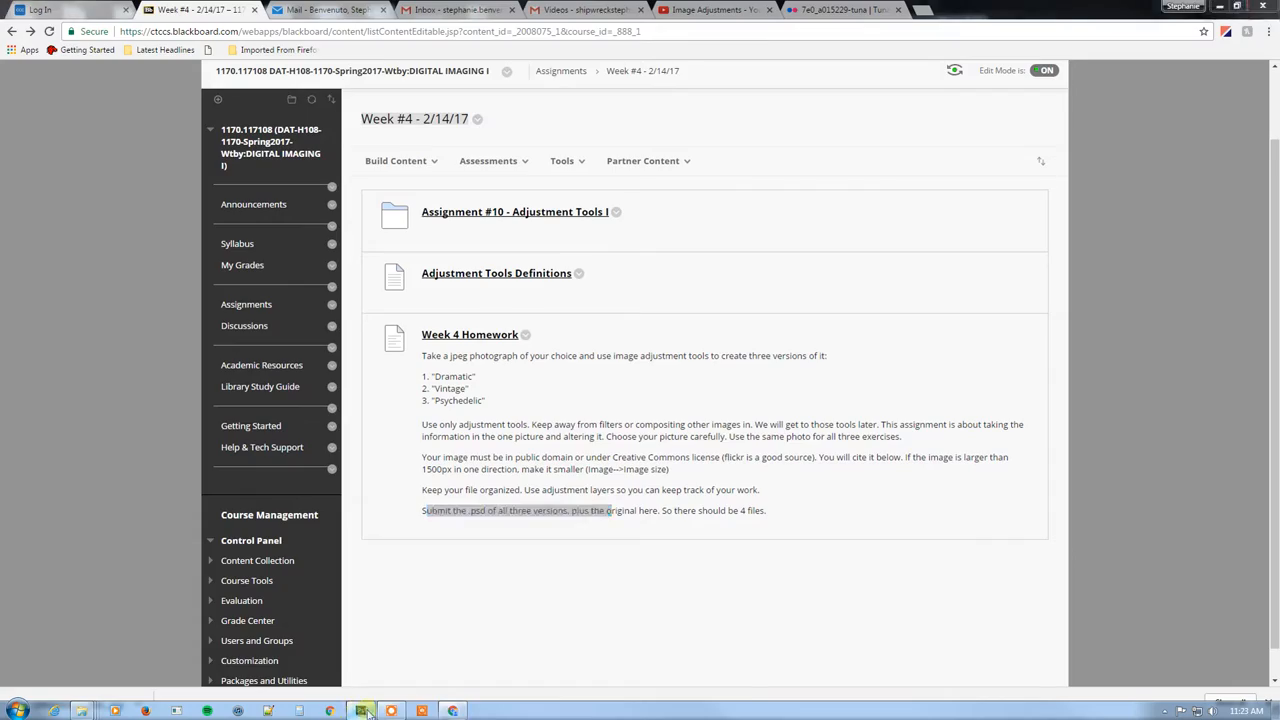
click(1210, 415)
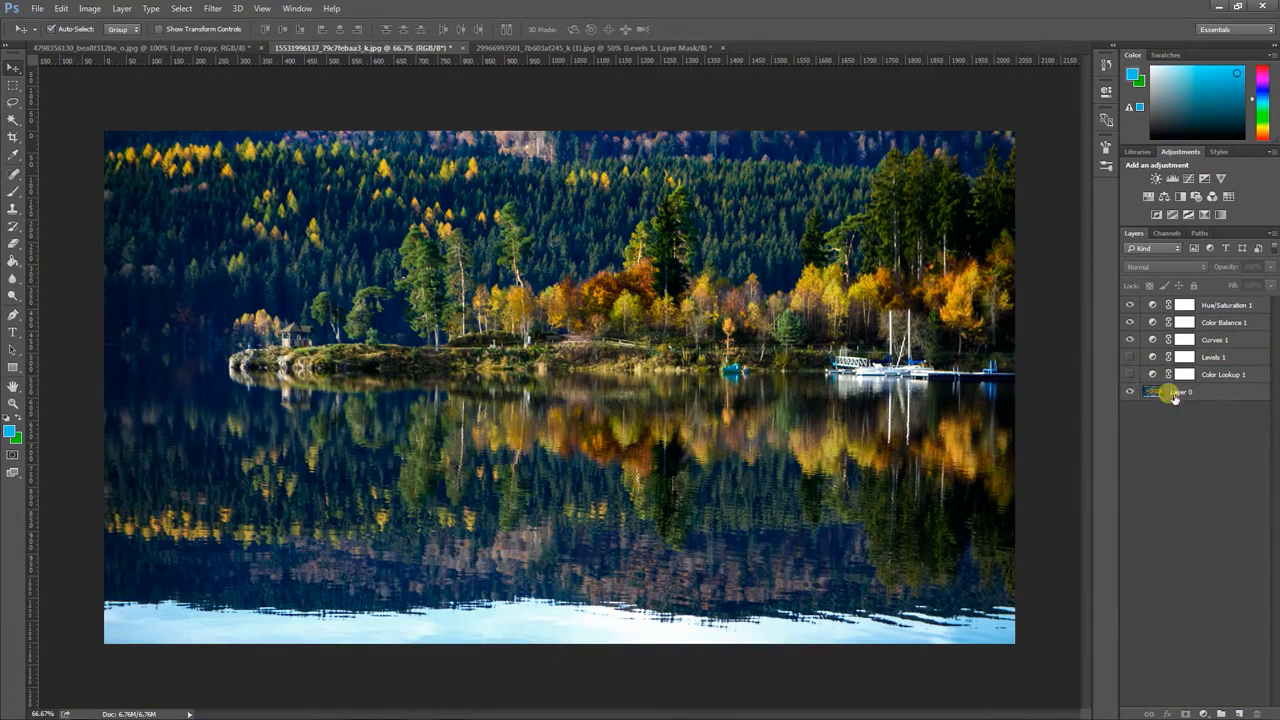
drag(1129, 305, 1129, 380)
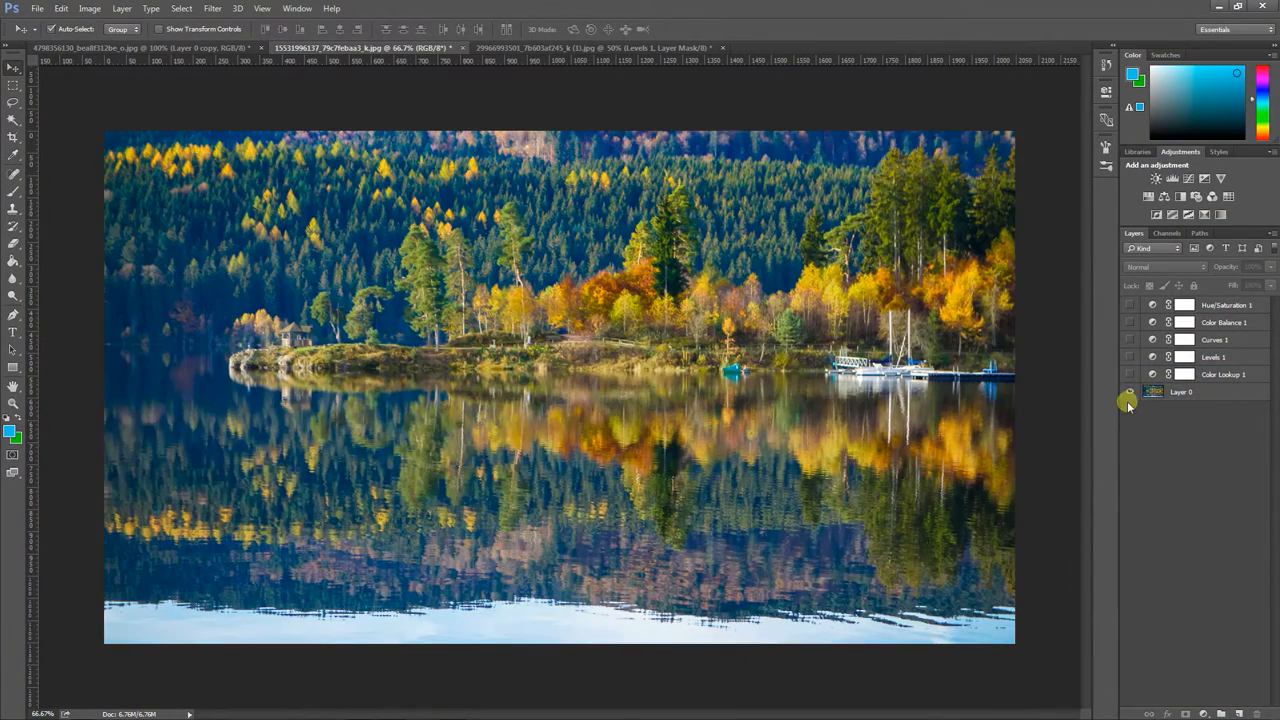
drag(1130, 305, 1130, 357)
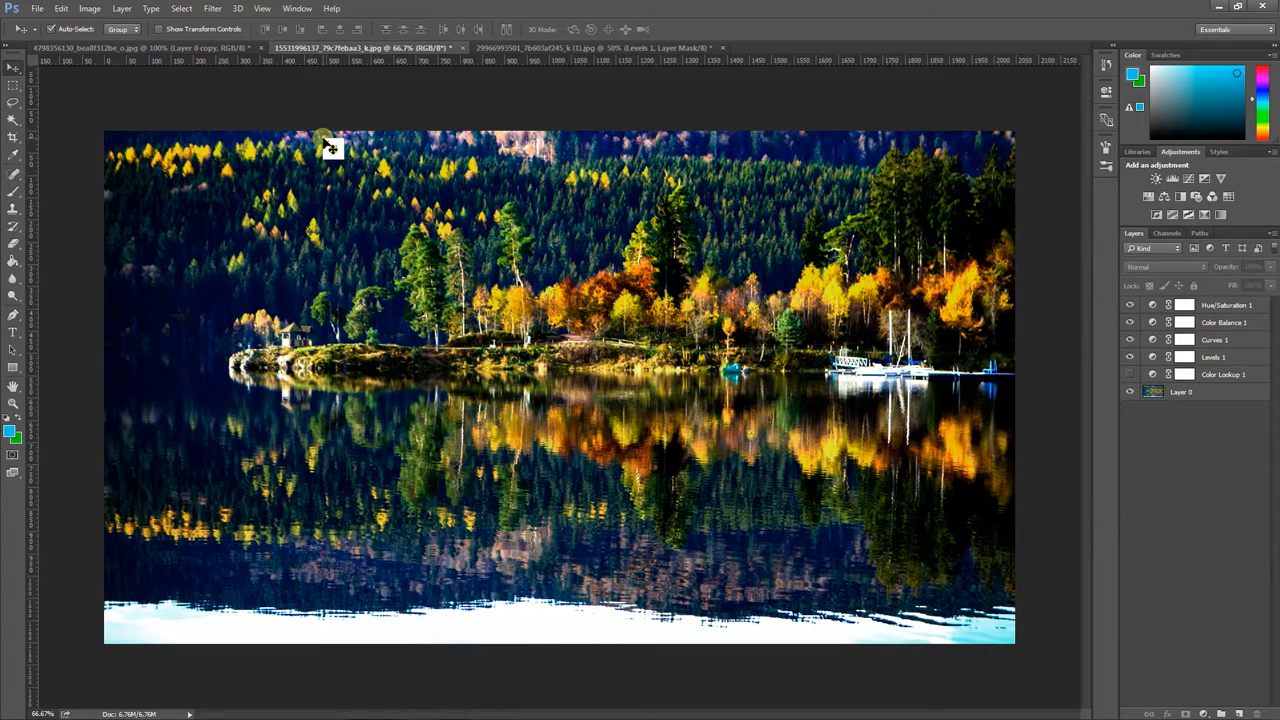
Step: Start saving the lake photo as a new Photoshop file in the 108files folder under NVCC
key(ctrl+shift+s)
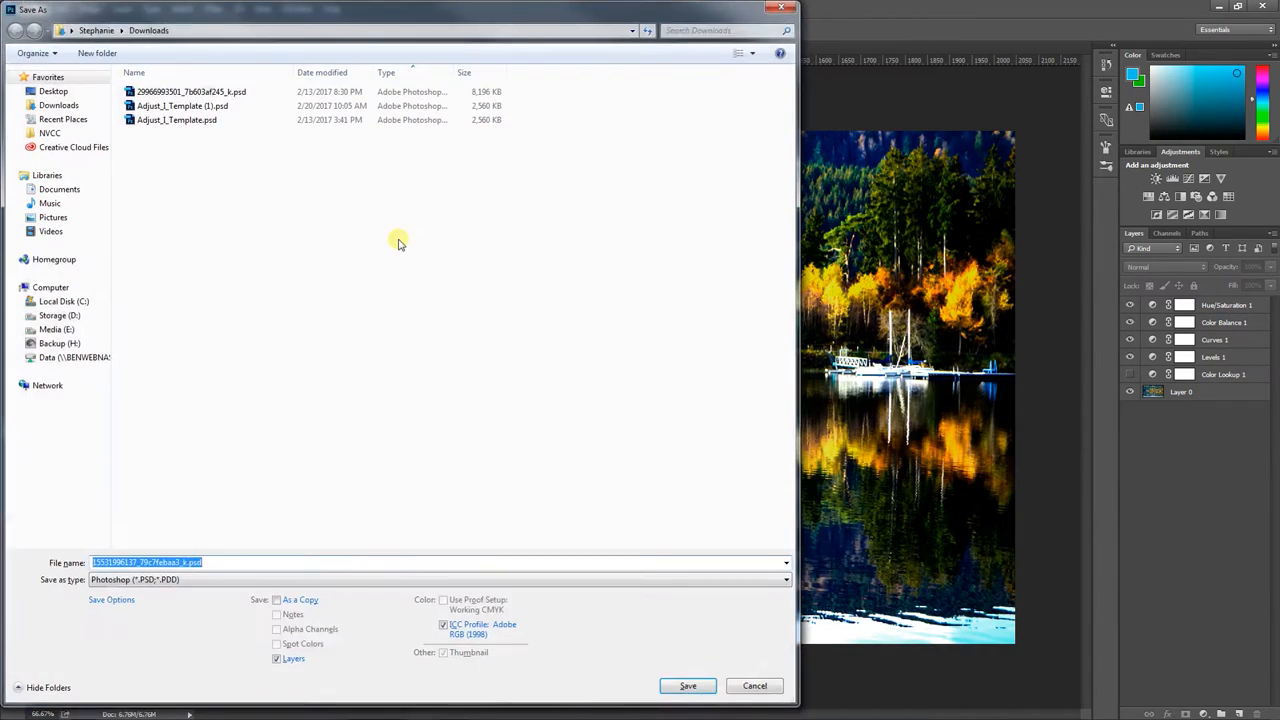
drag(266, 13, 416, 23)
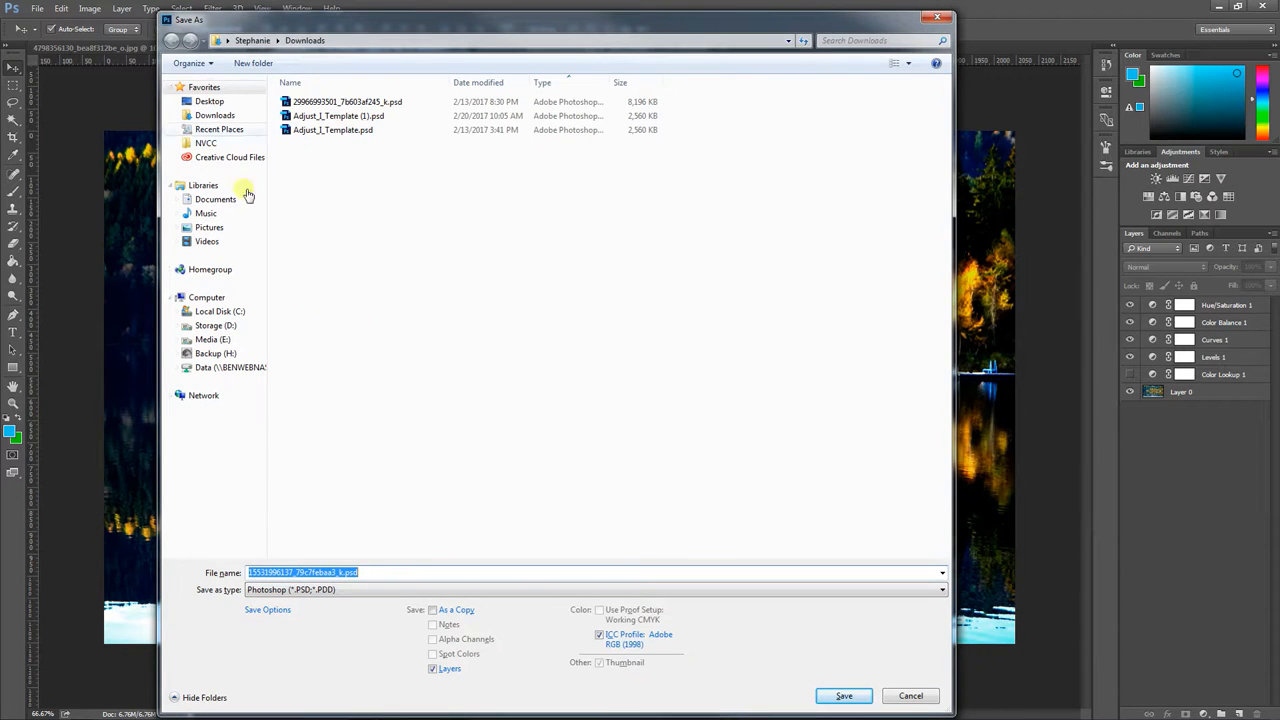
click(210, 143)
double_click(388, 112)
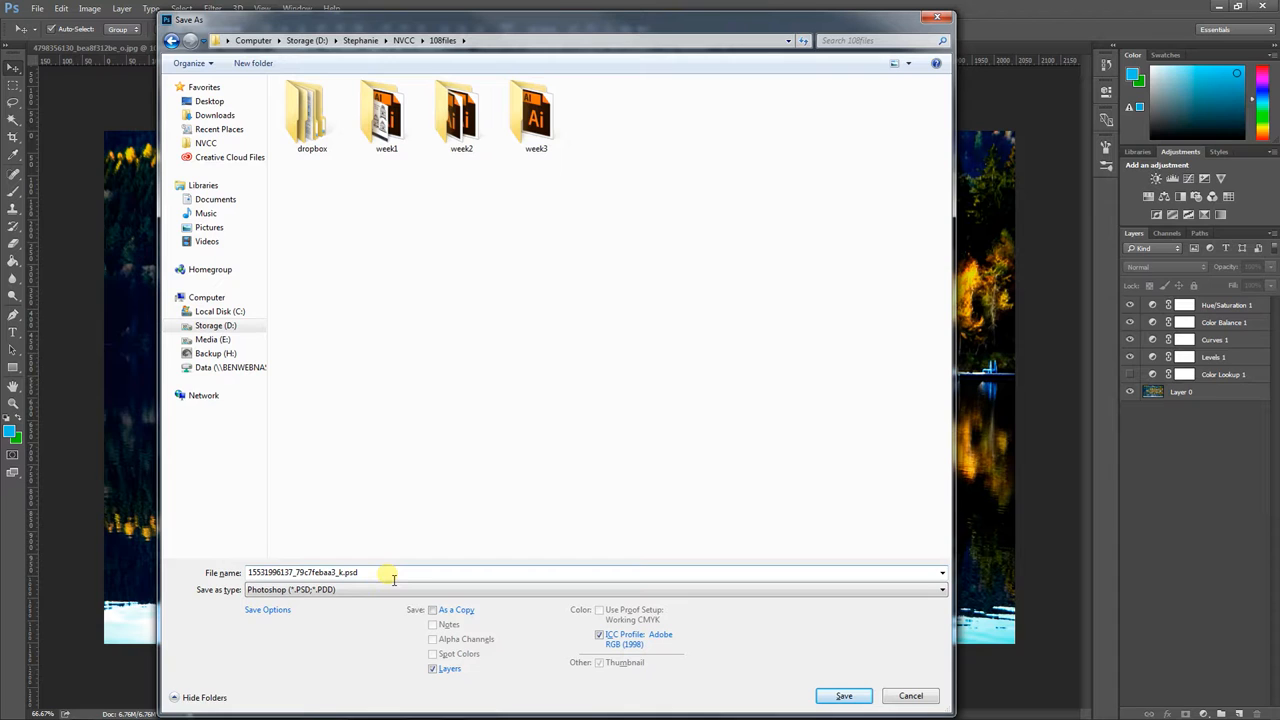
Step: Name the lake file "Dramatic" followed by the student's surname, keeping the .psd extension, and save it
double_click(328, 577)
click(340, 577)
drag(343, 576, 210, 570)
key(Delete)
key(Delete)
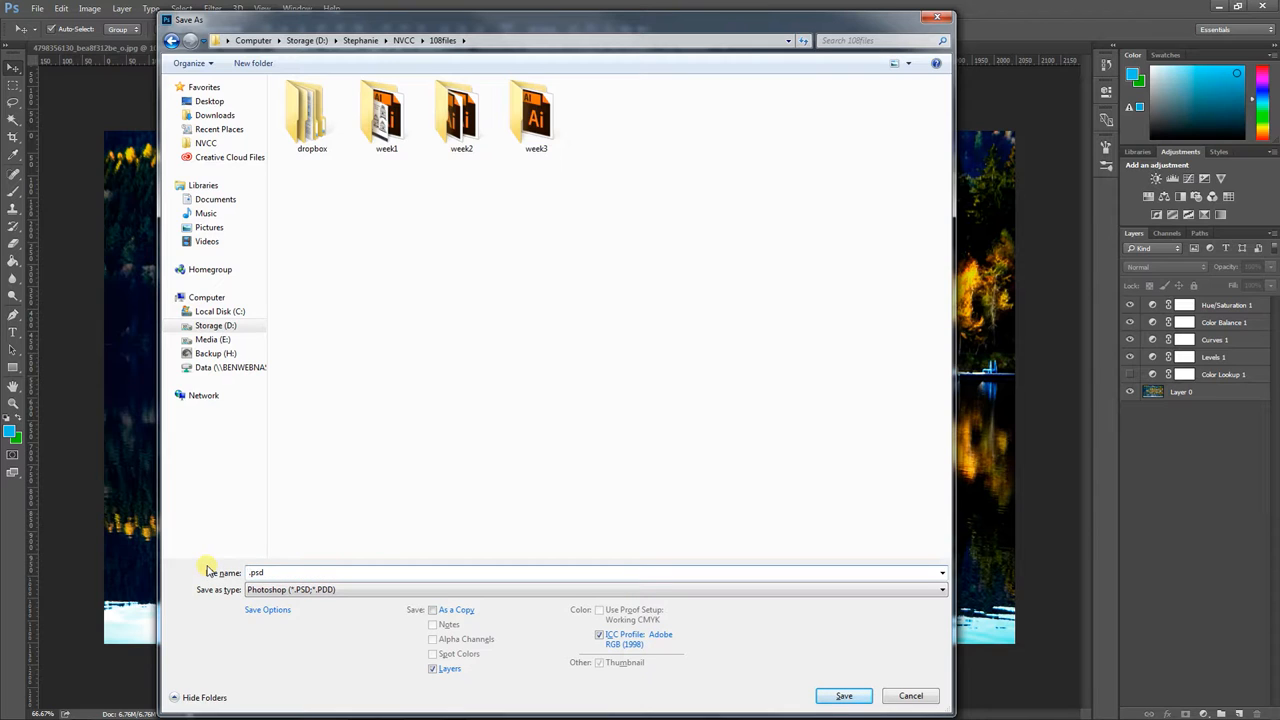
text(DE)
text(r)
key(BackSpace)
key(BackSpace)
text(ramaticBenvenuto)
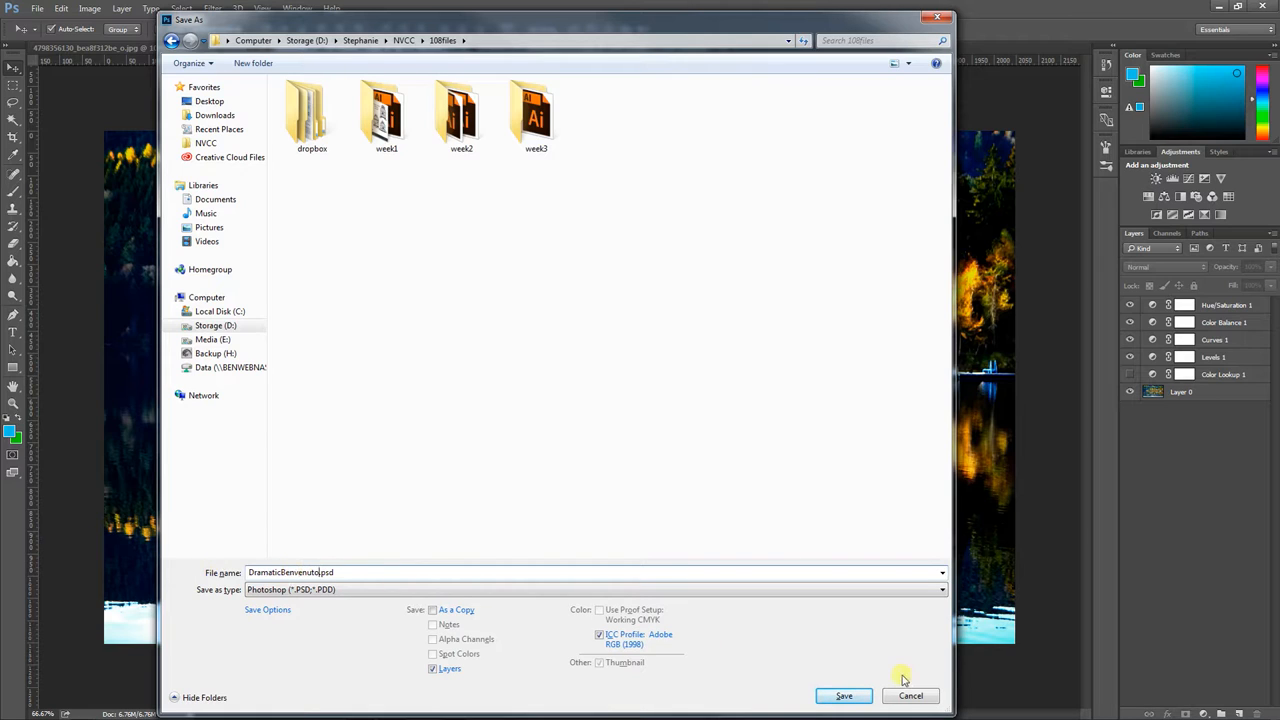
click(845, 695)
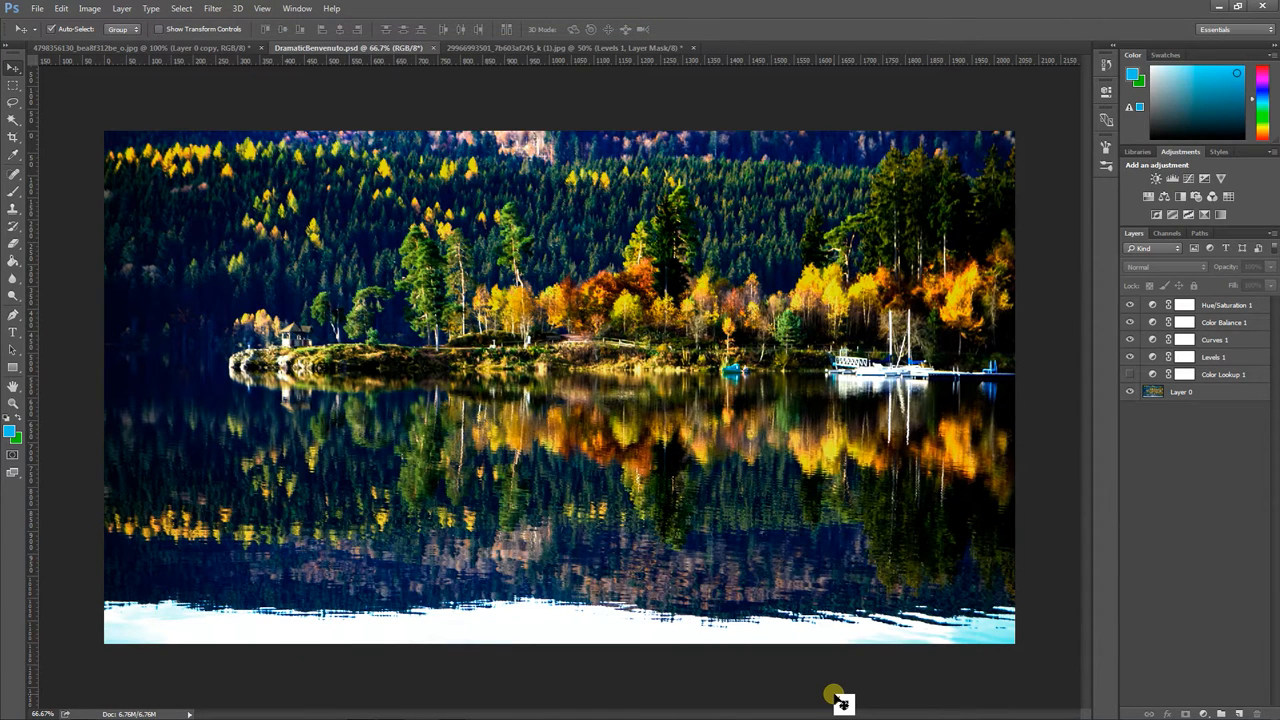
Step: Hide the Curves 1 layer in the lake photo and save the file again
click(1130, 339)
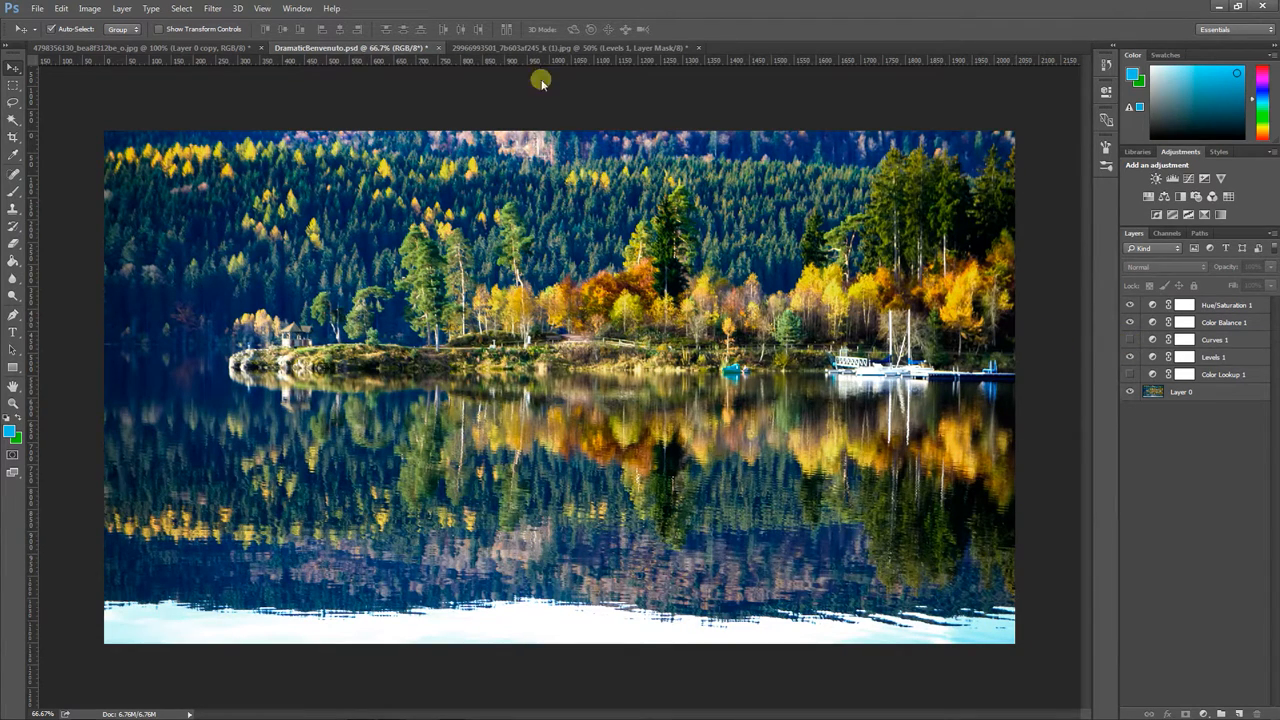
drag(426, 50, 577, 107)
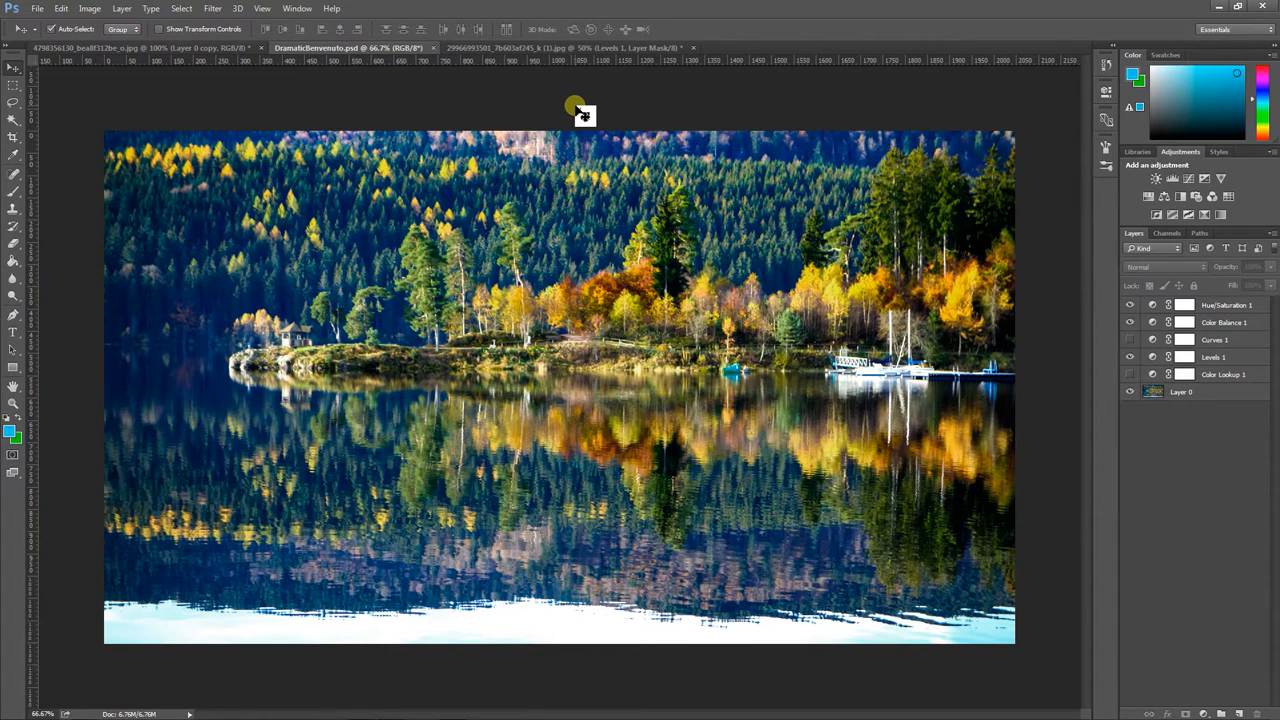
drag(580, 112, 875, 350)
Step: Save the cat photo as a .psd named "vintage" plus the student's surname in the 108files folder under NVCC
key(ctrl+s)
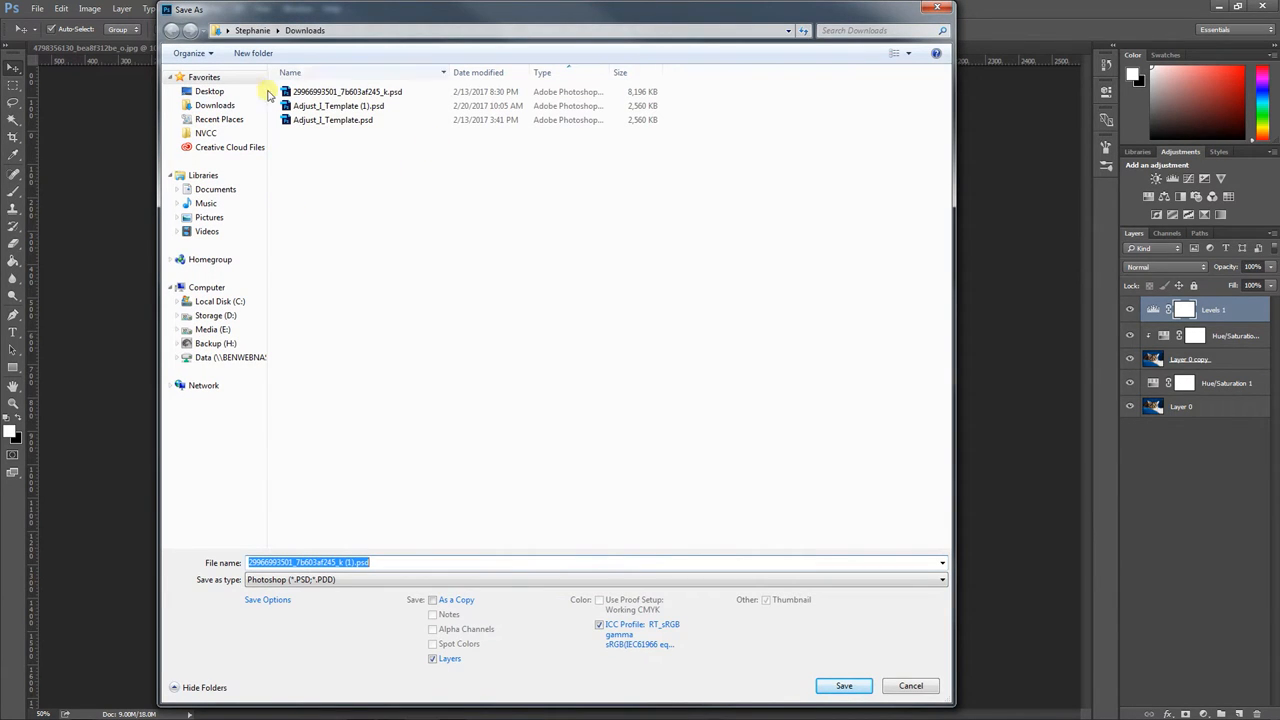
click(205, 133)
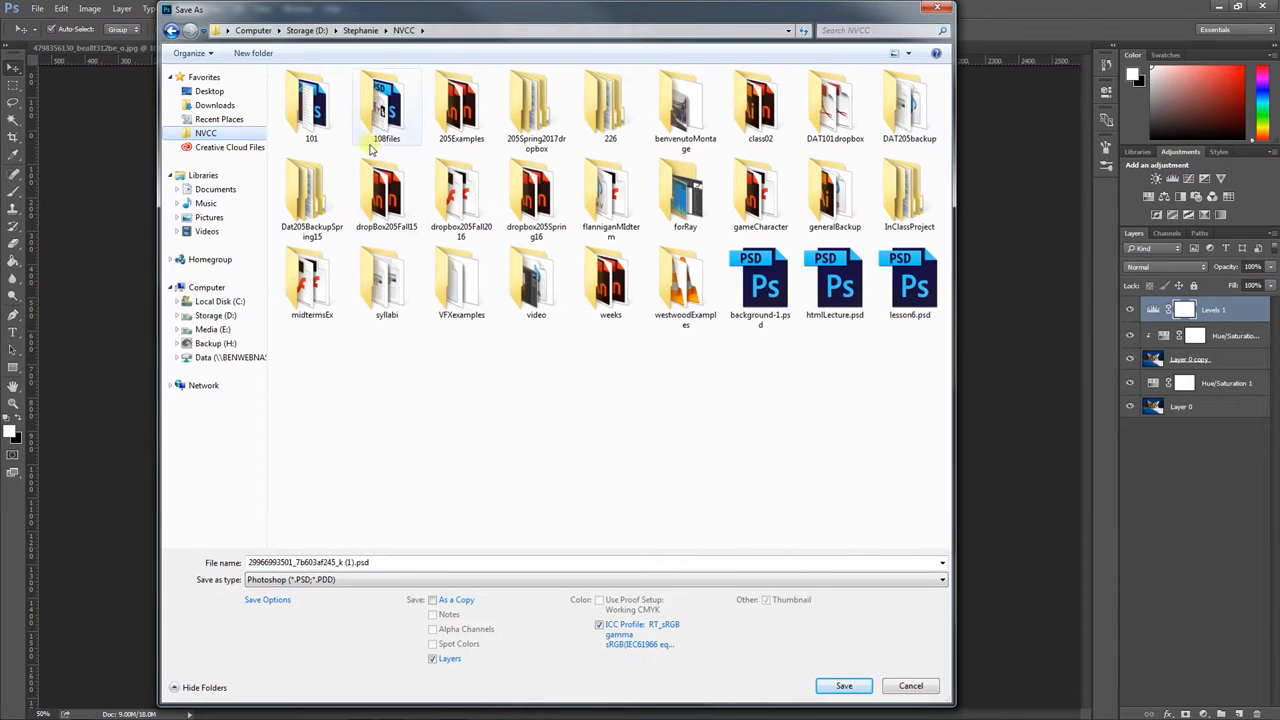
double_click(374, 120)
click(346, 563)
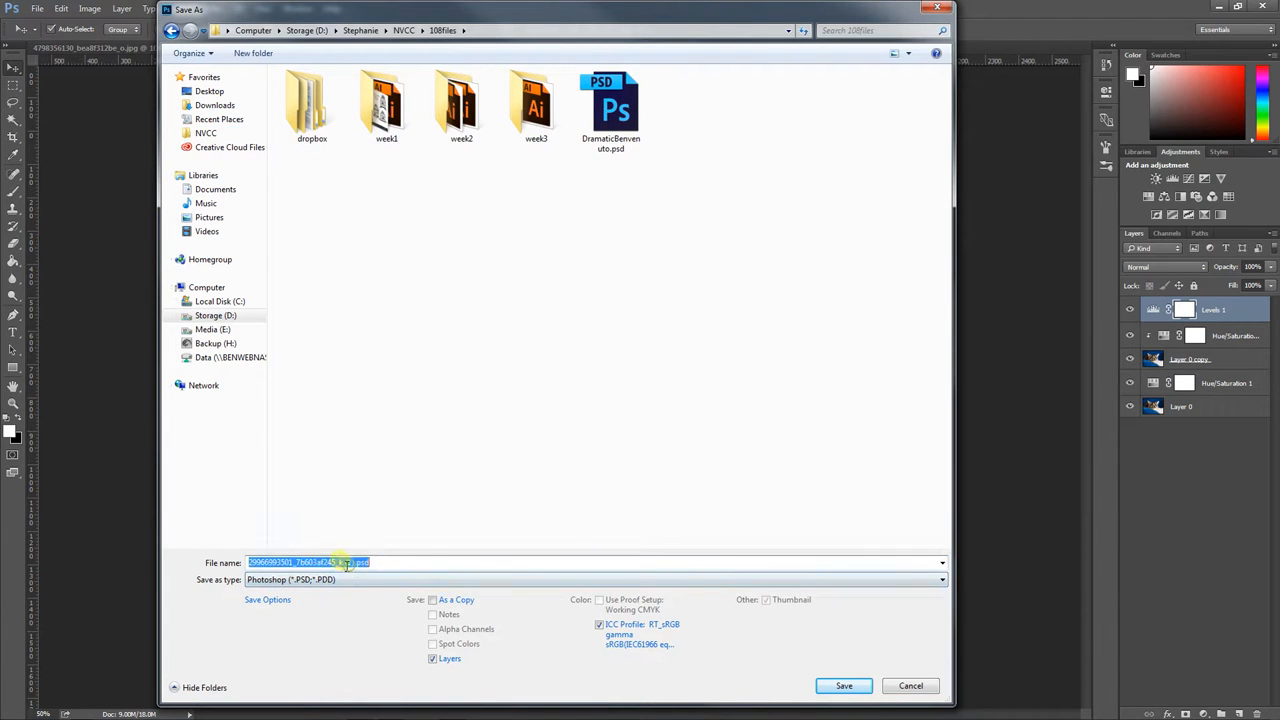
drag(353, 563, 205, 565)
key(BackSpace)
text(vintage)
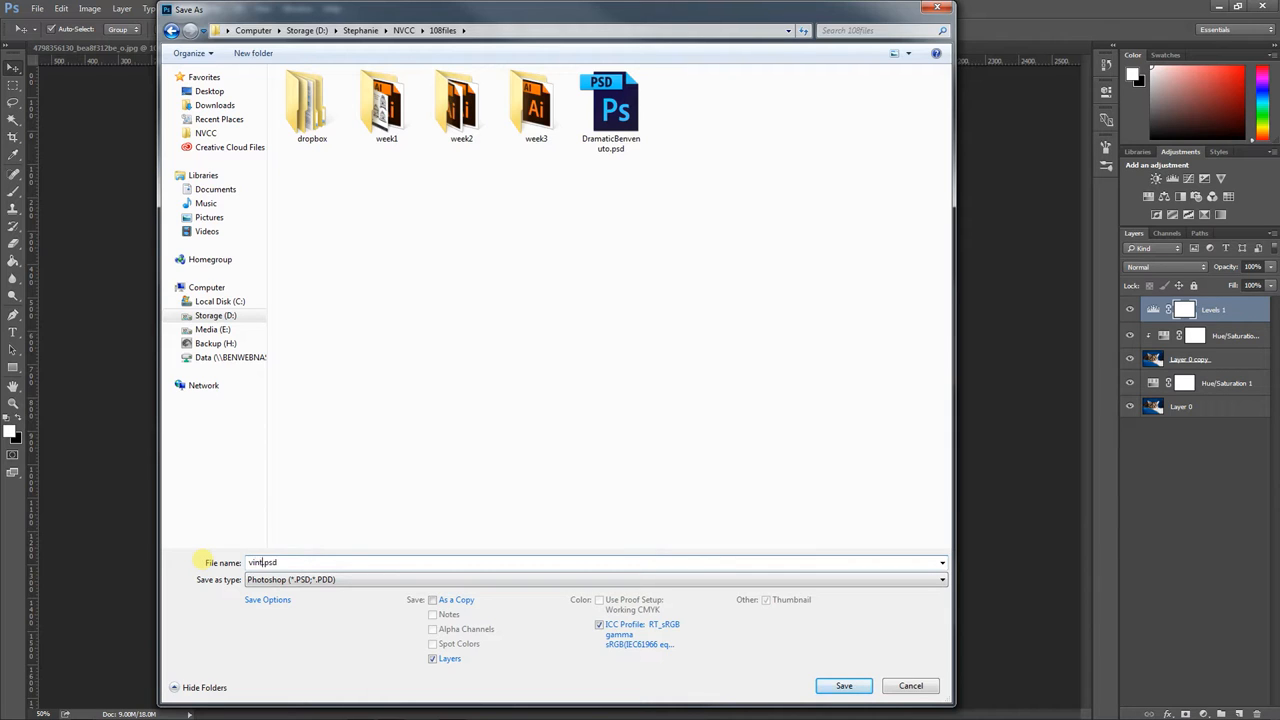
text(Benvenuto)
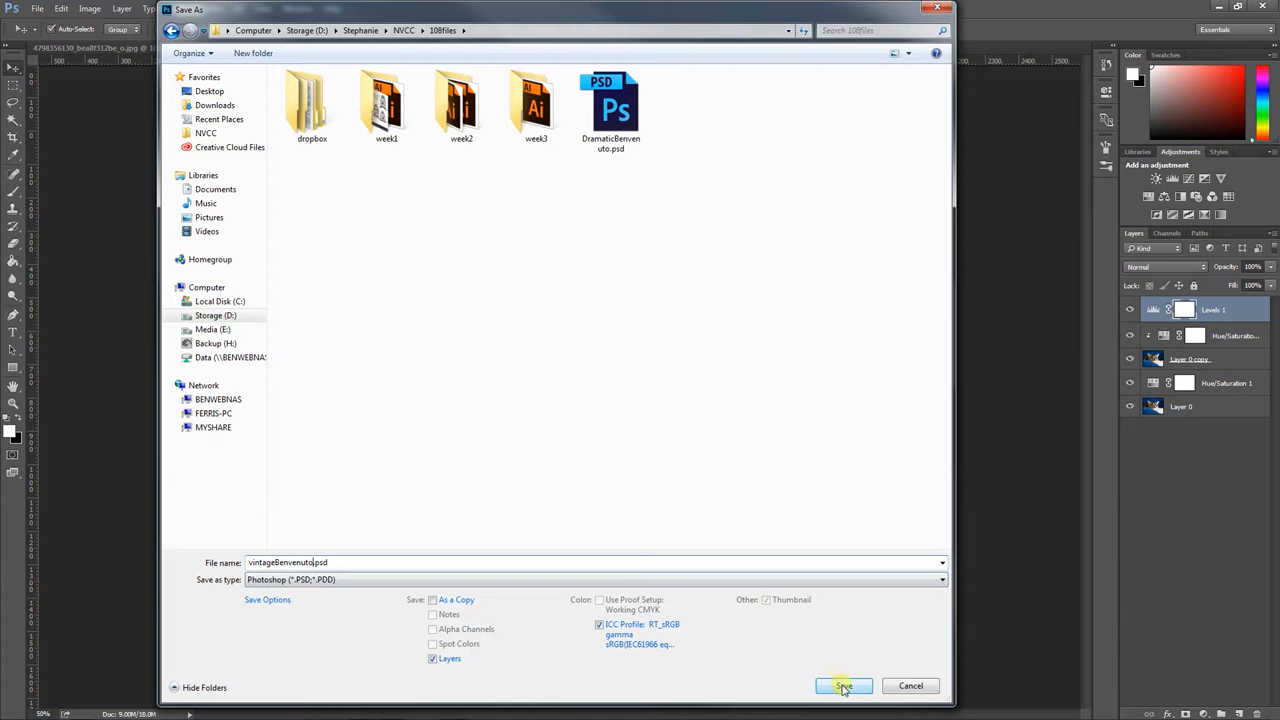
click(843, 687)
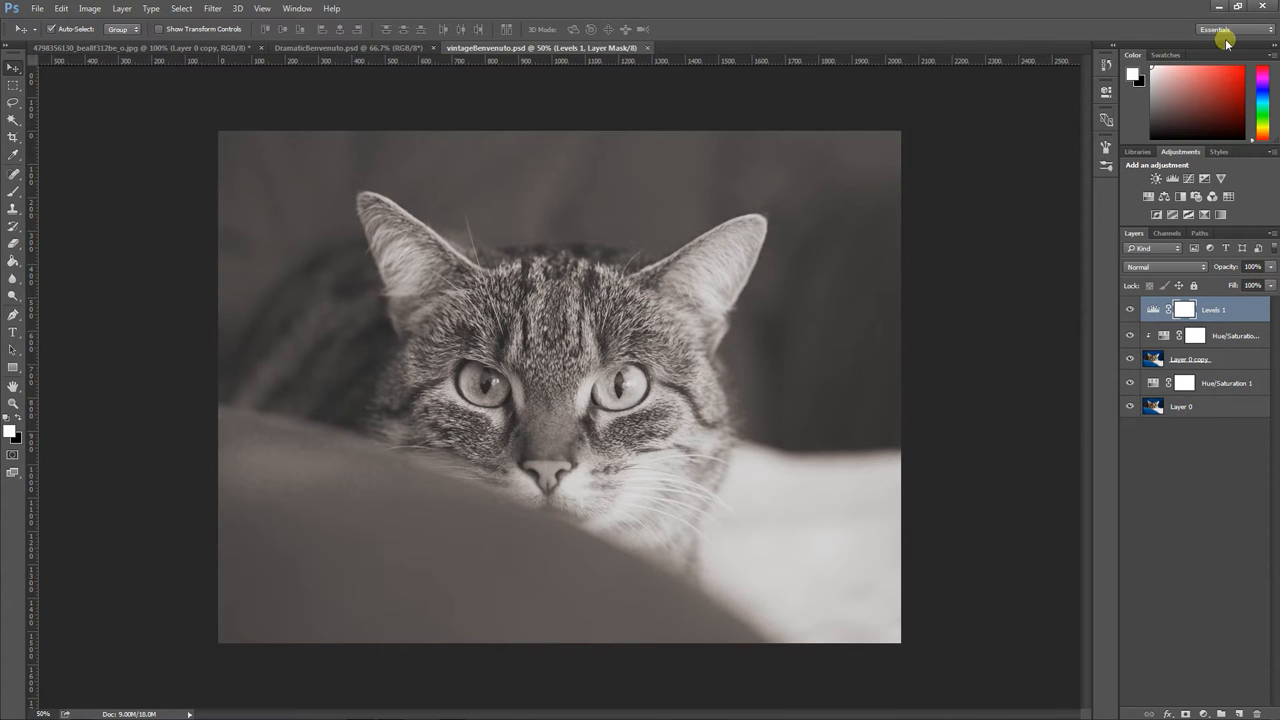
Step: In the browser, open the Week 4 Homework assignment and attach the Dramatic and vintage .psd files from the 108files folder
click(1219, 8)
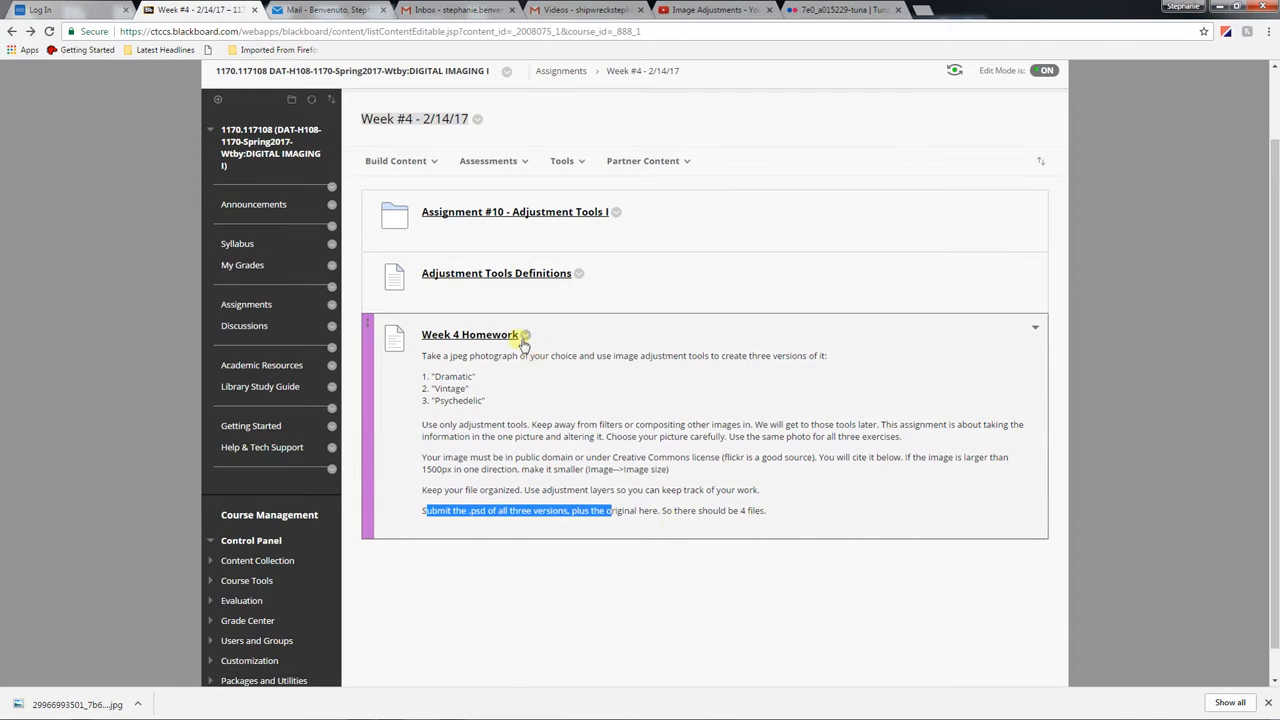
click(510, 338)
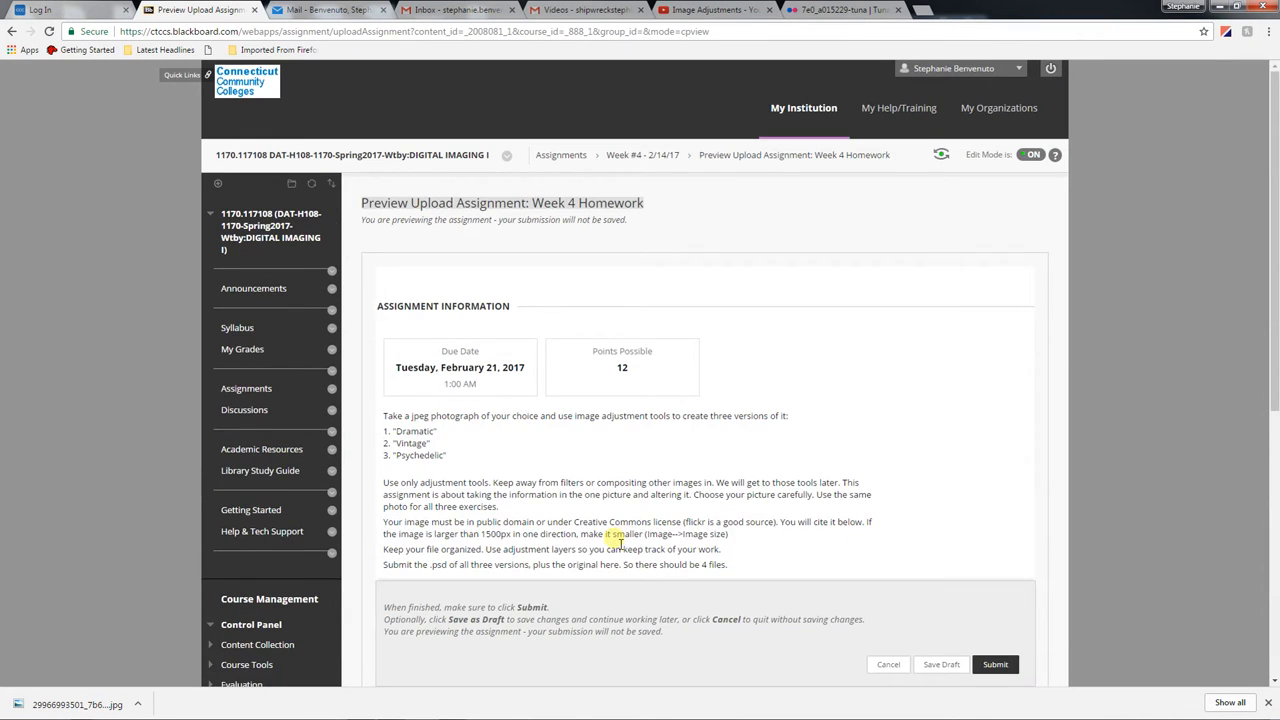
scroll(628, 536, down, 5)
click(586, 243)
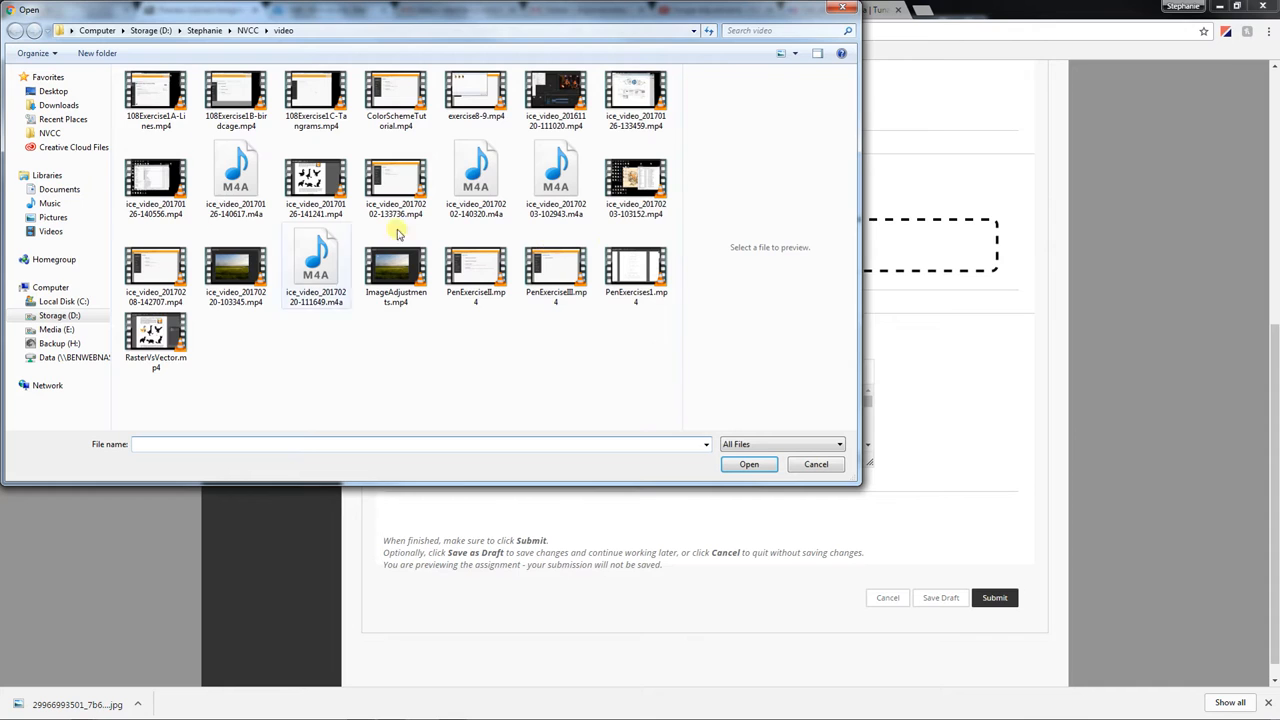
click(247, 30)
double_click(234, 100)
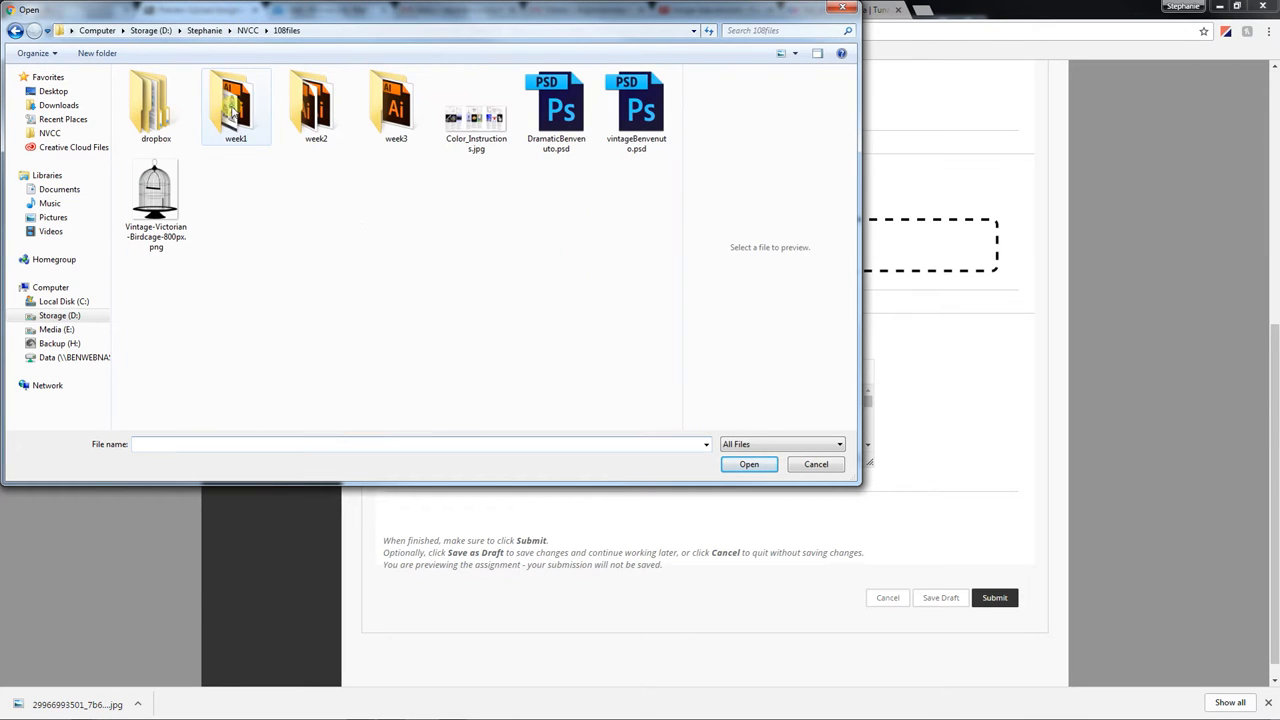
drag(575, 192, 645, 102)
click(749, 464)
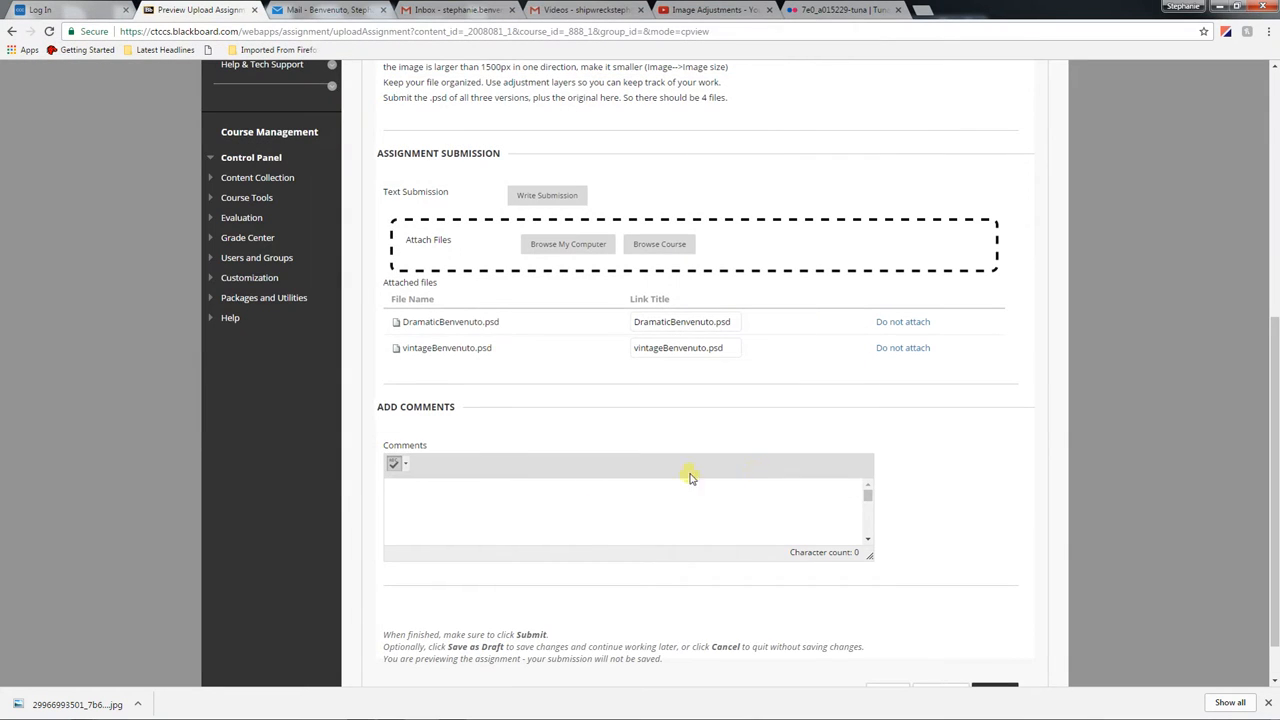
click(501, 503)
text(https://flic.kr/p/ME5F8K)
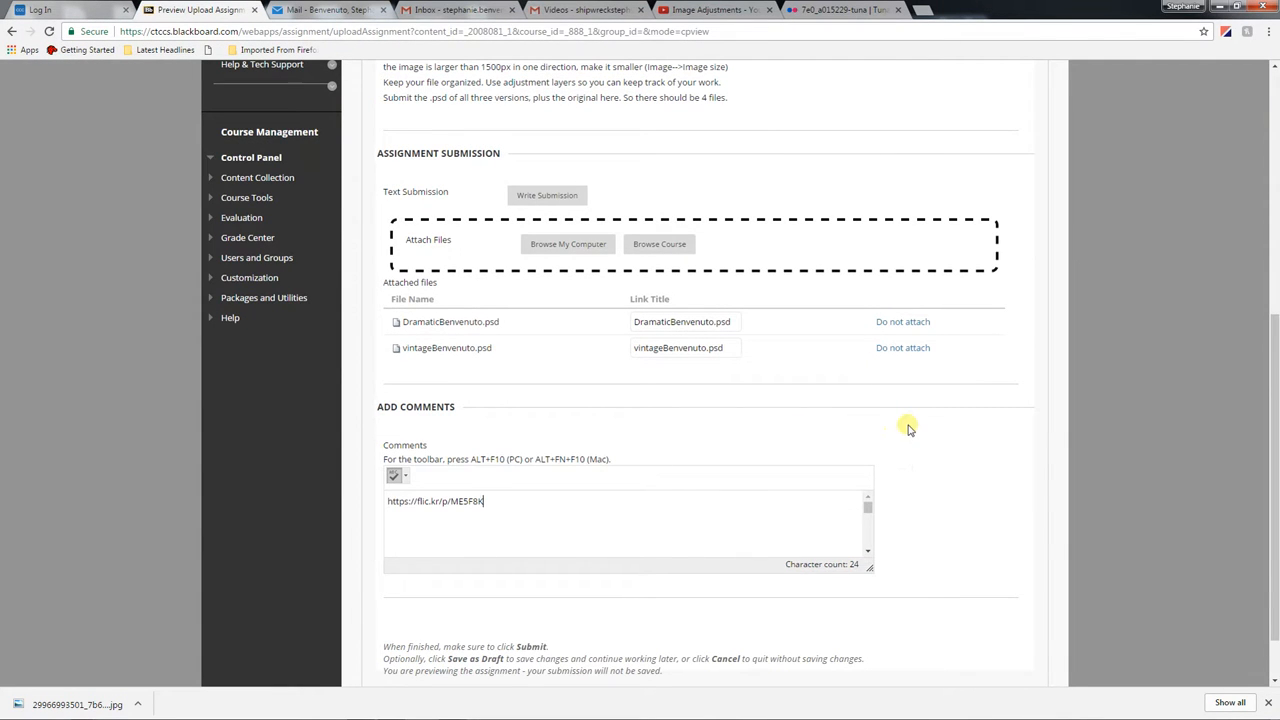
scroll(906, 428, down, 1)
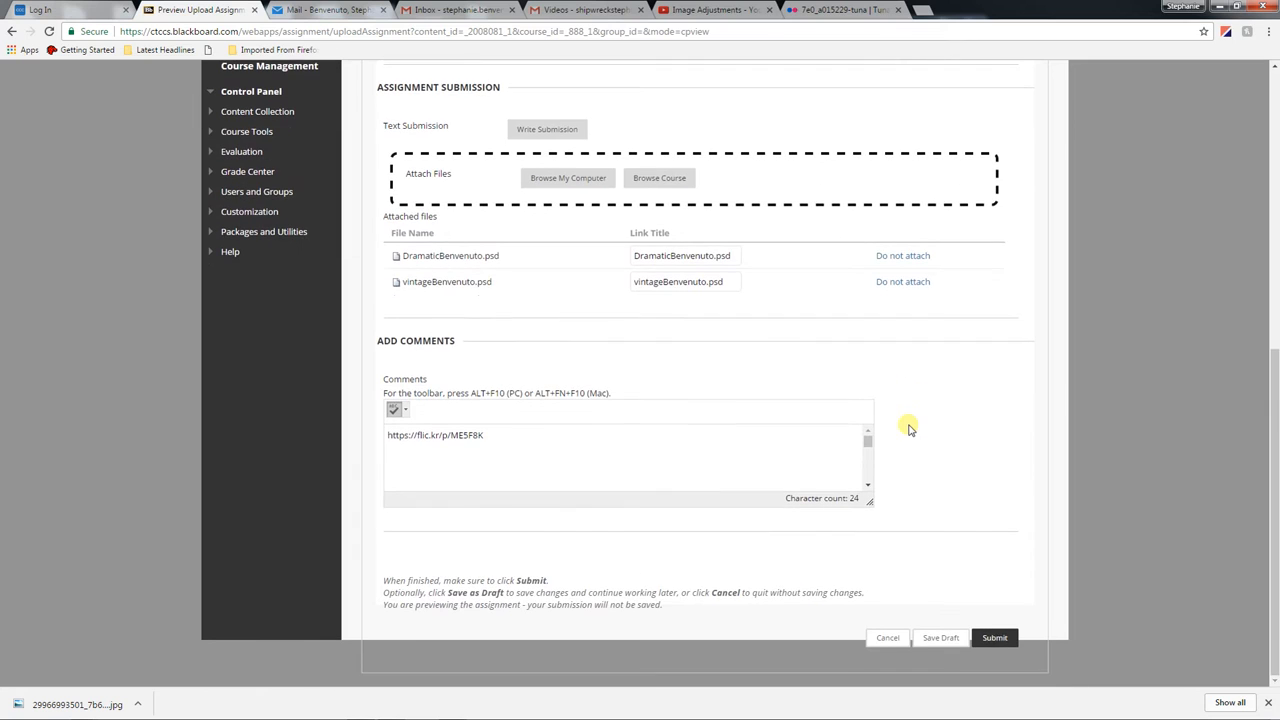
click(1000, 641)
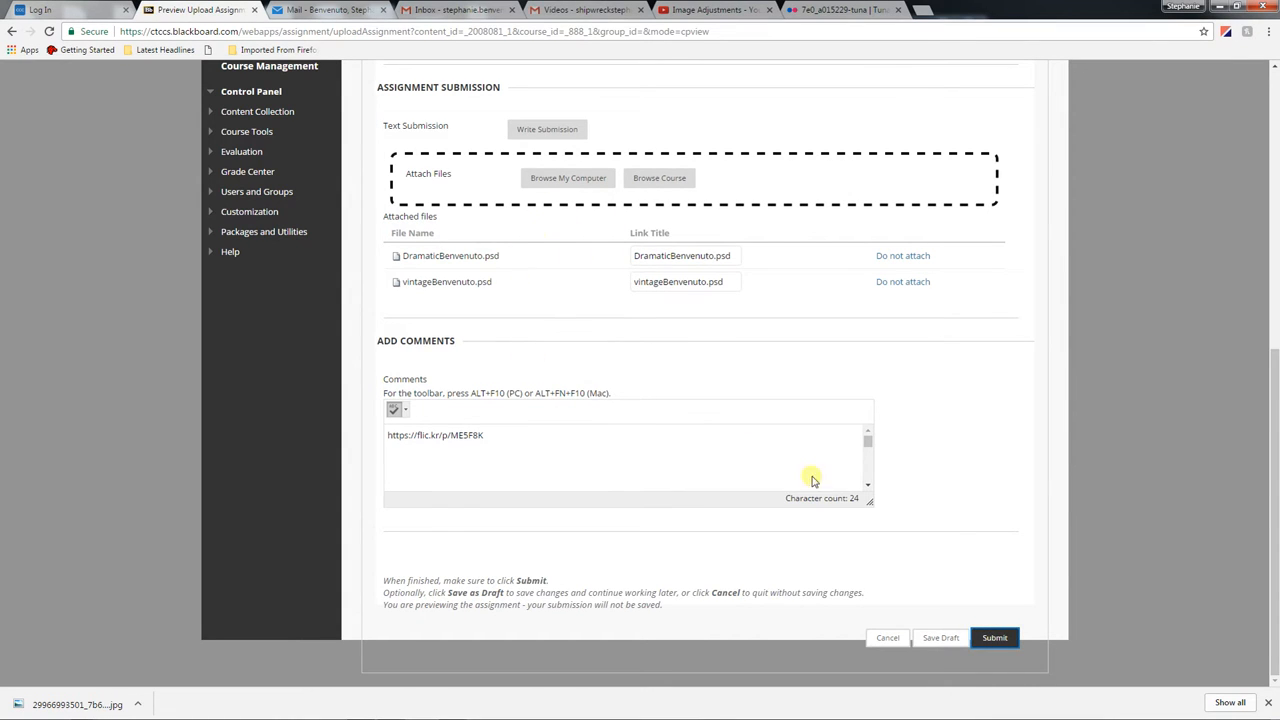
click(1269, 703)
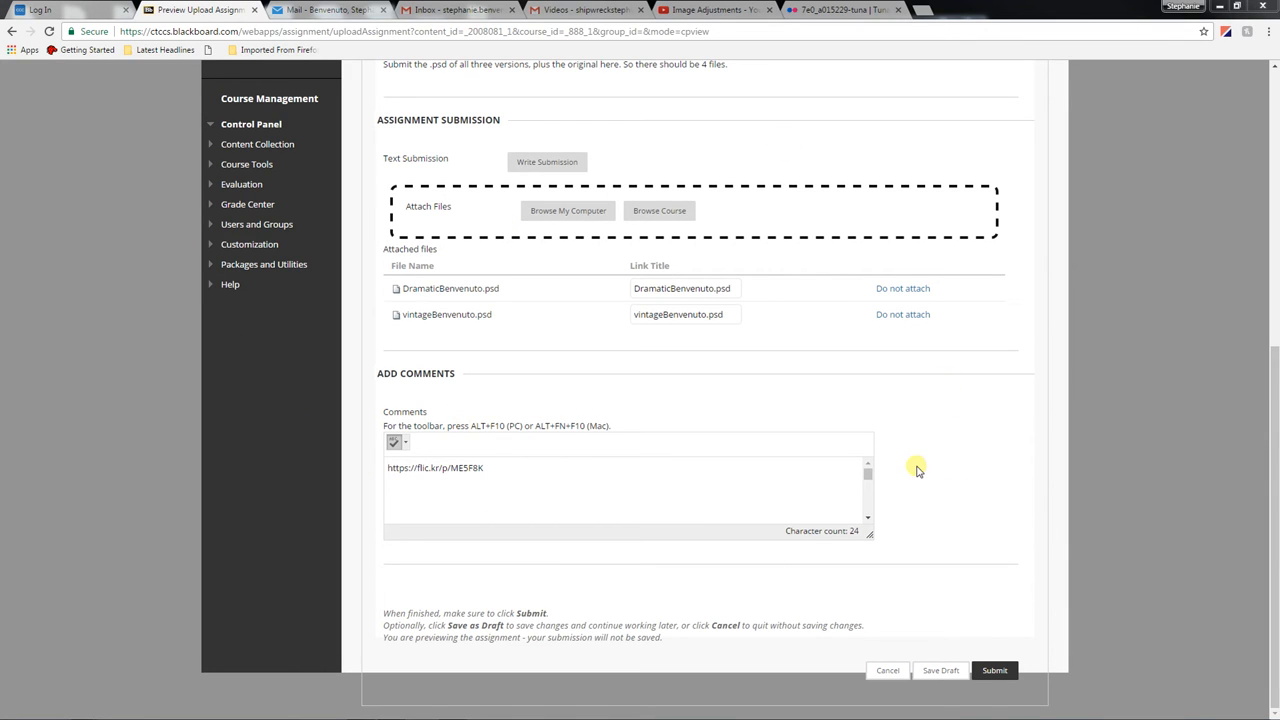
click(886, 667)
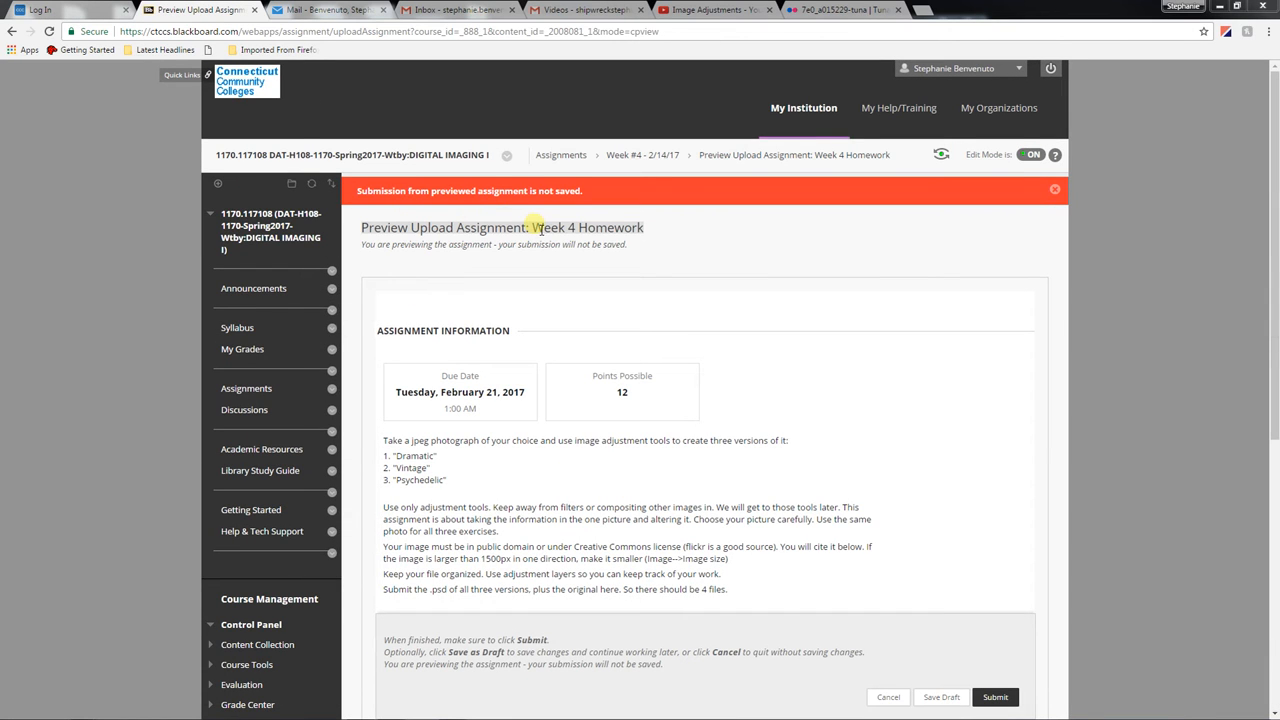
scroll(800, 437, down, 5)
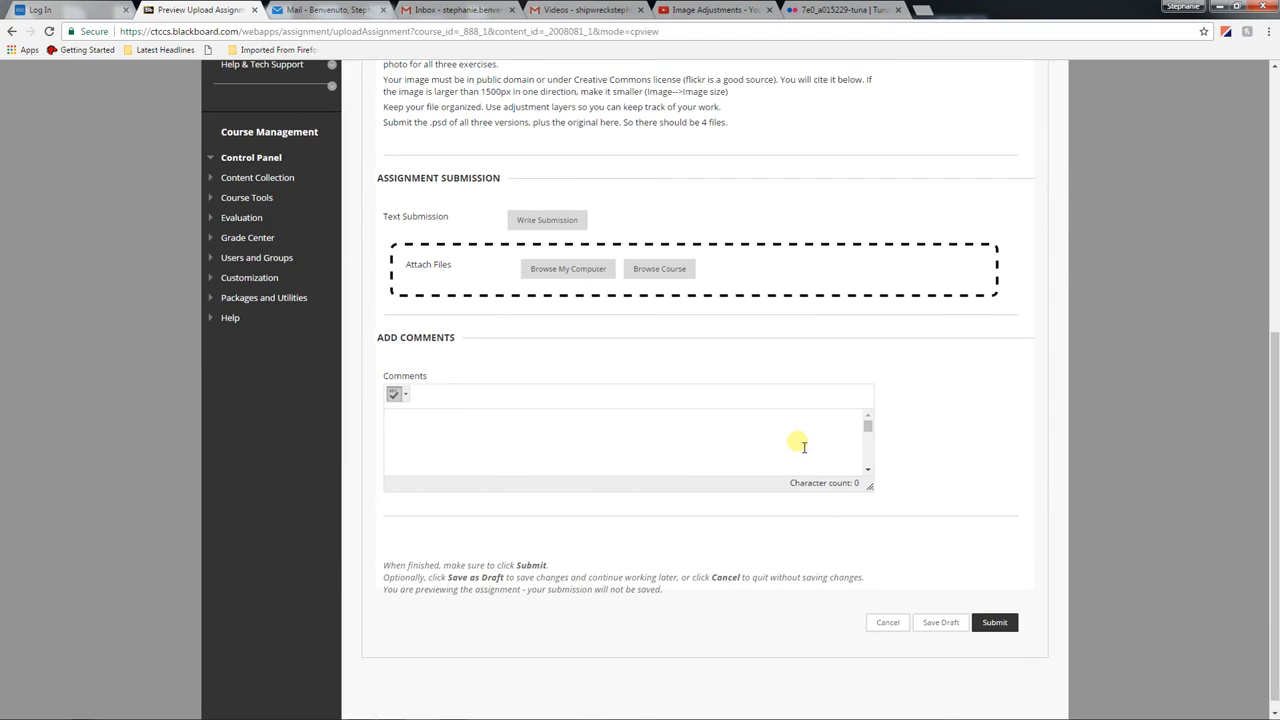
scroll(680, 425, up, 5)
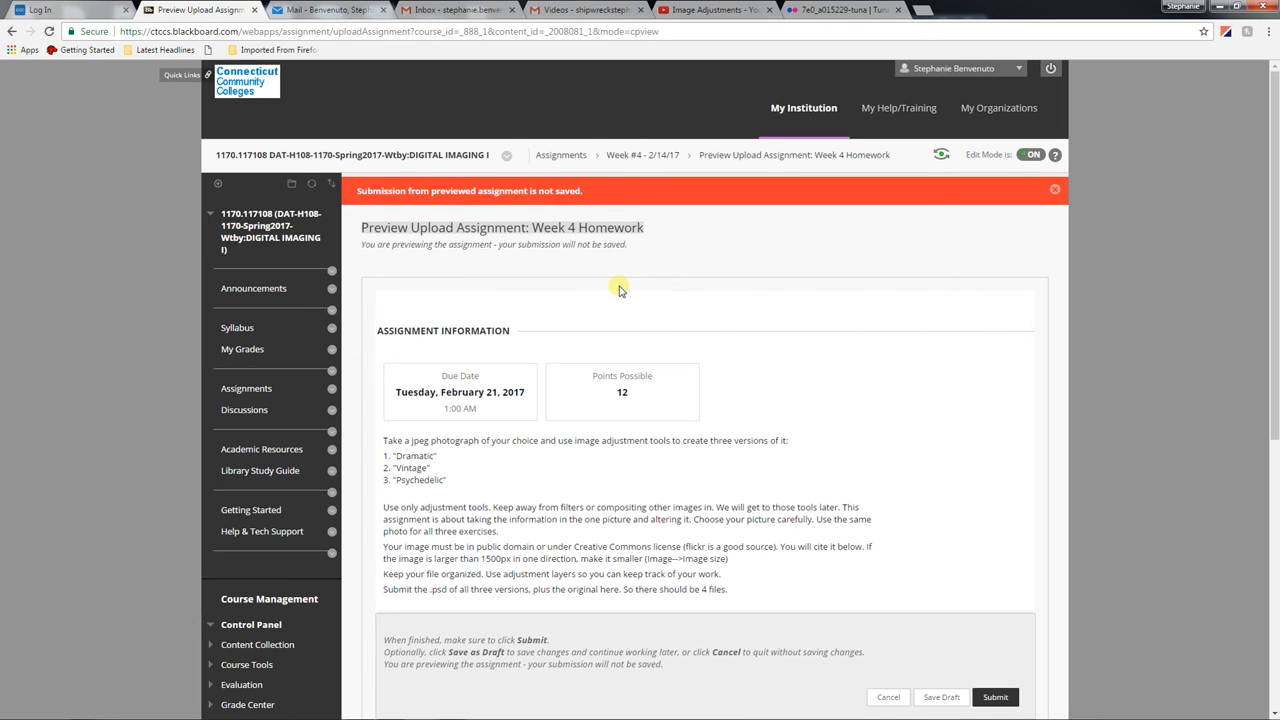
scroll(778, 366, down, 5)
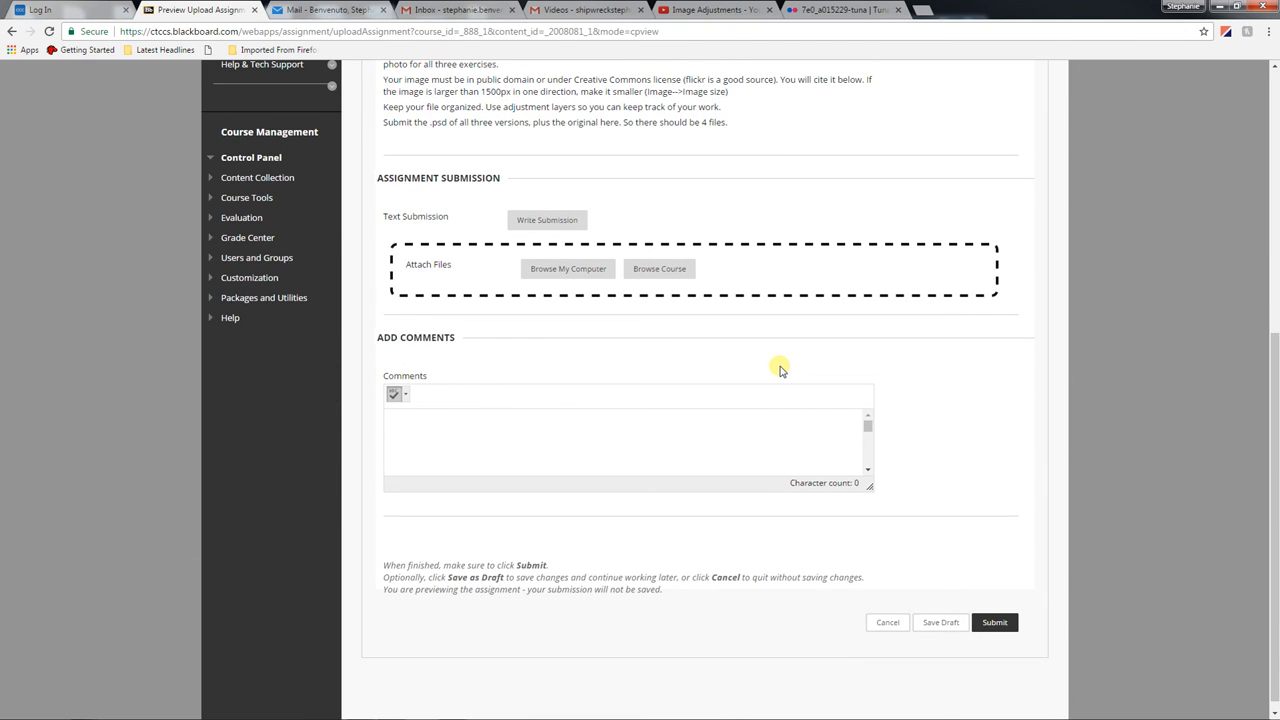
scroll(778, 366, up, 5)
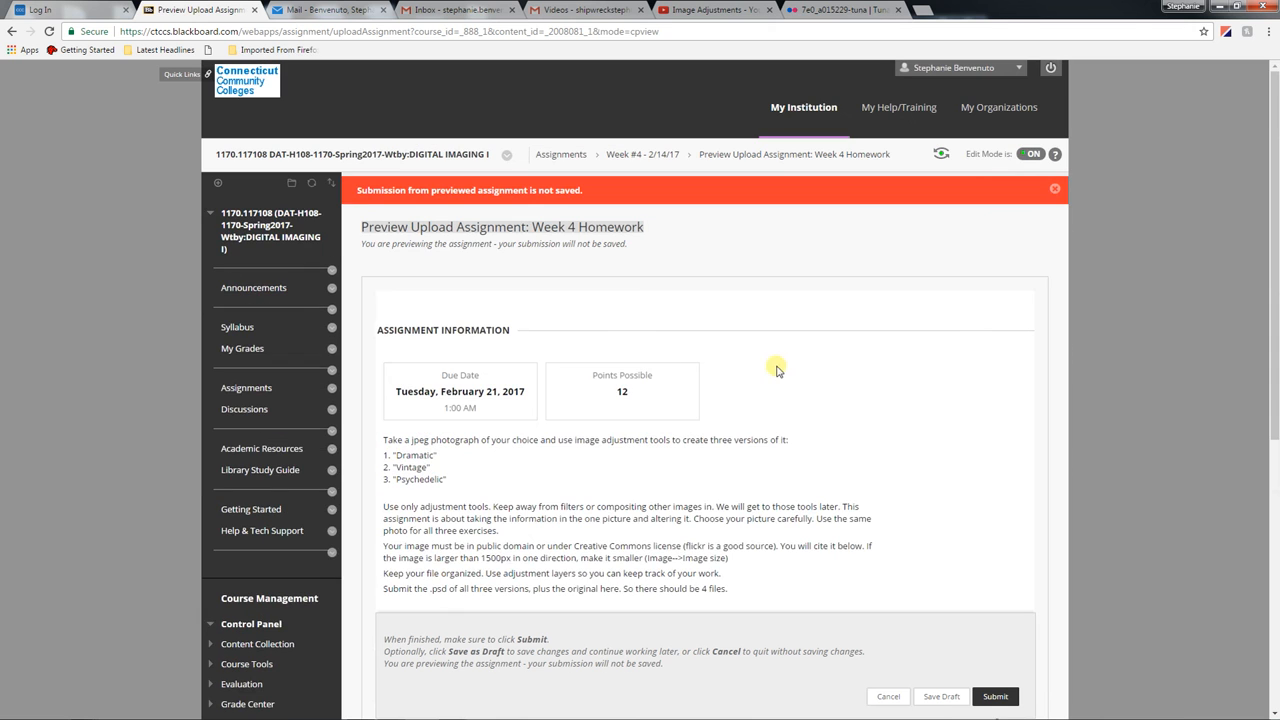